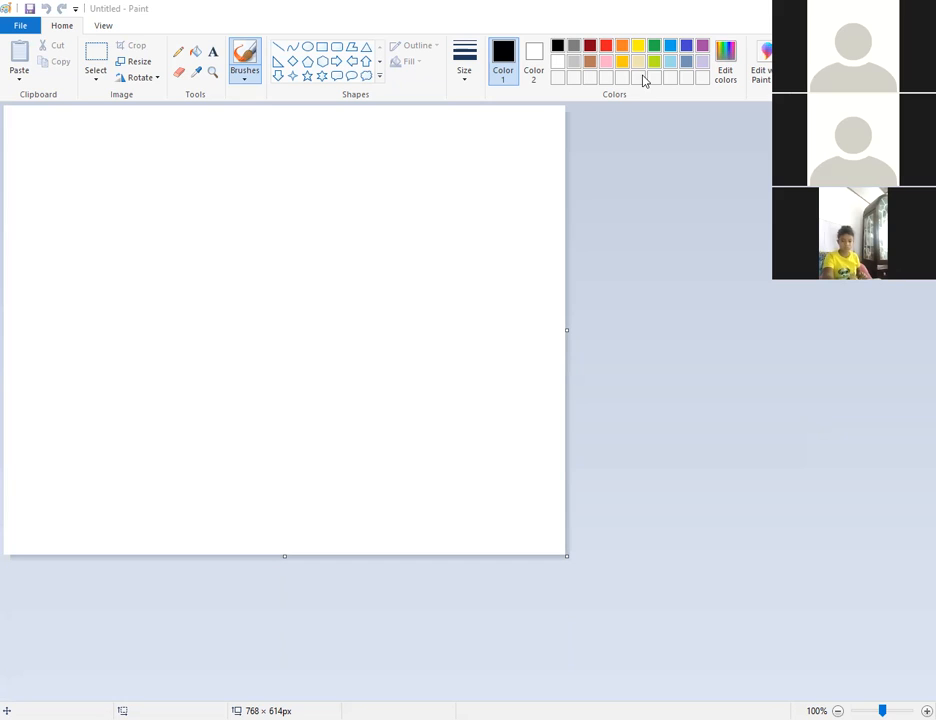
# Remove the stray dot and freehand curve from the canvas.
pyautogui.click(557, 120)
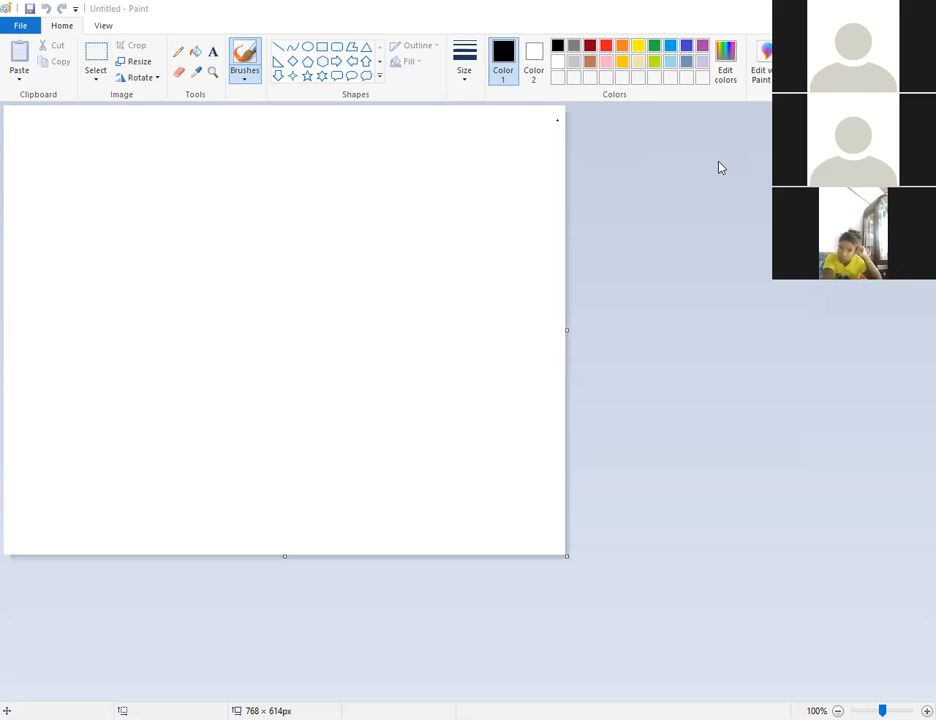
pyautogui.hotkey('ctrl', 'z')
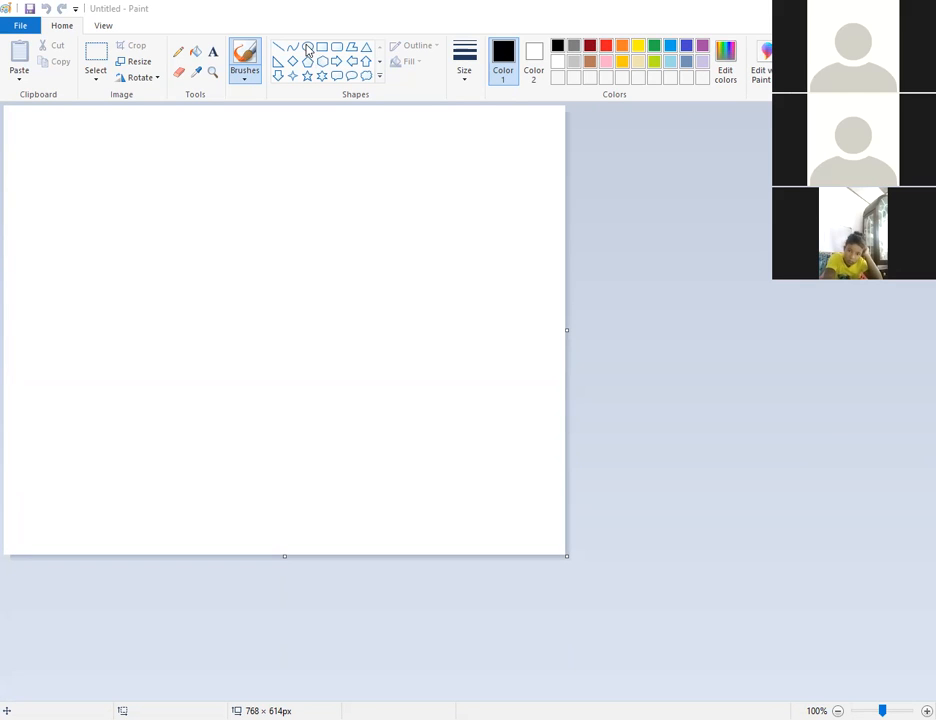
pyautogui.moveTo(148, 157); pyautogui.dragTo(208, 232)
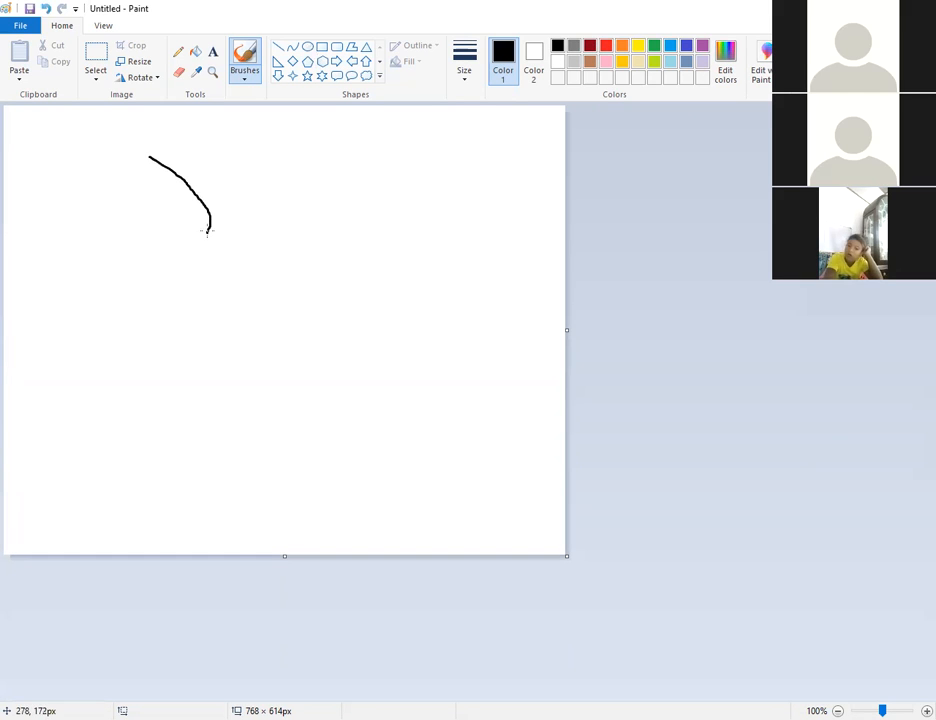
pyautogui.hotkey('ctrl', 'z')
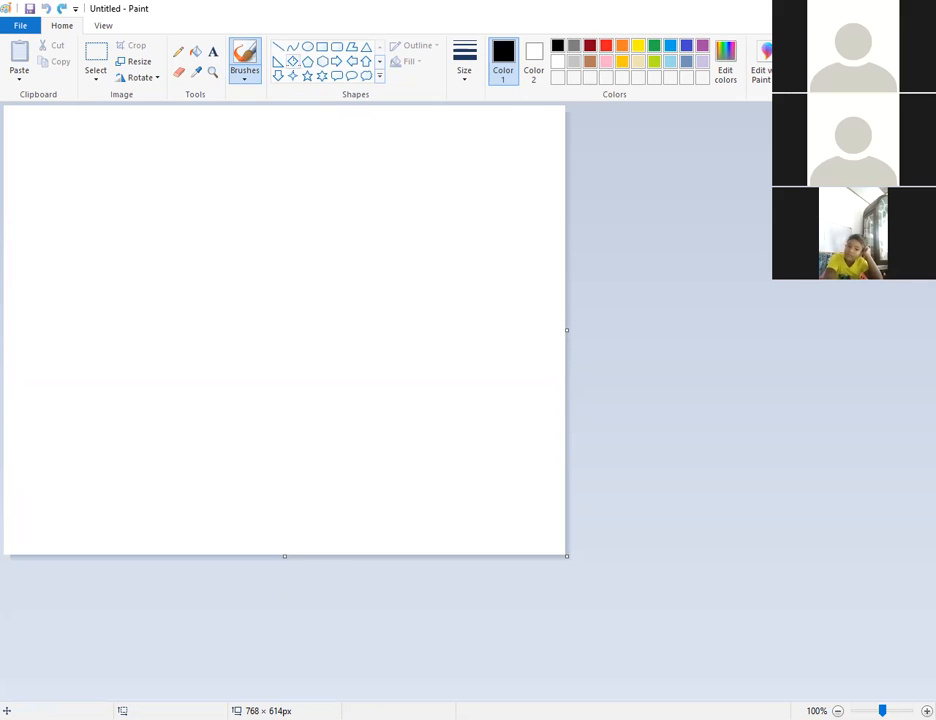
# Draw a round oval head near the canvas top with a tall oval body beneath it.
pyautogui.click(308, 50)
pyautogui.moveTo(184, 147); pyautogui.dragTo(288, 244)
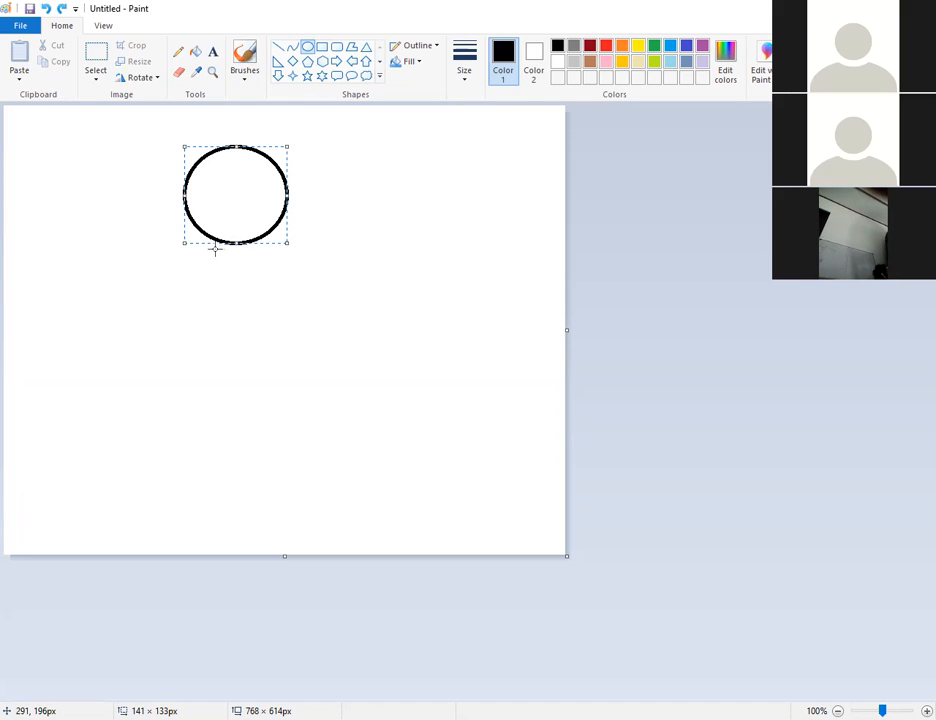
pyautogui.click(309, 50)
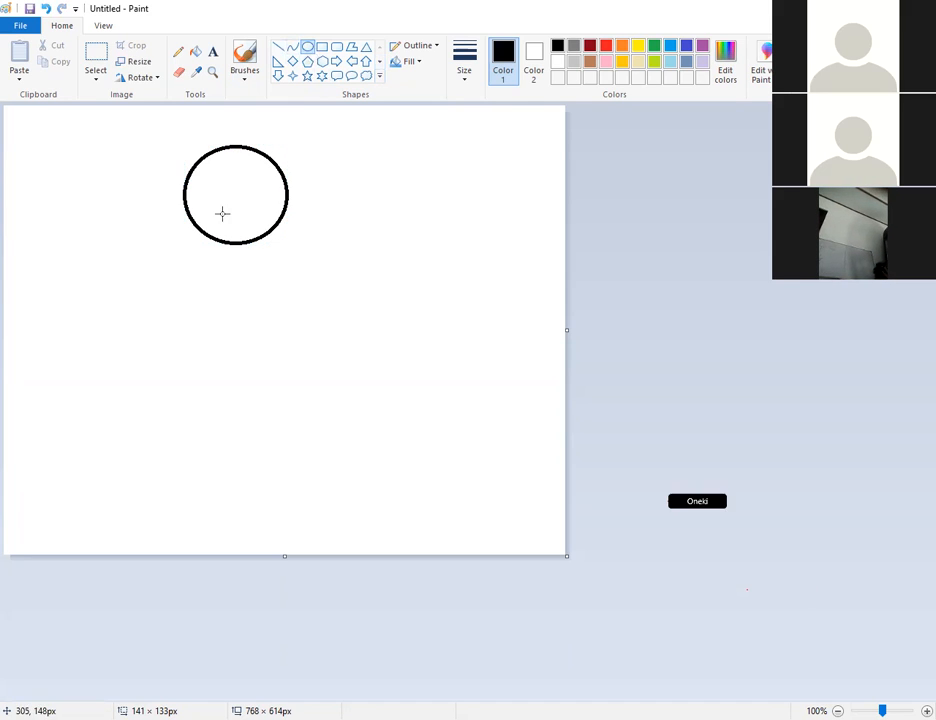
pyautogui.moveTo(186, 236); pyautogui.dragTo(295, 444)
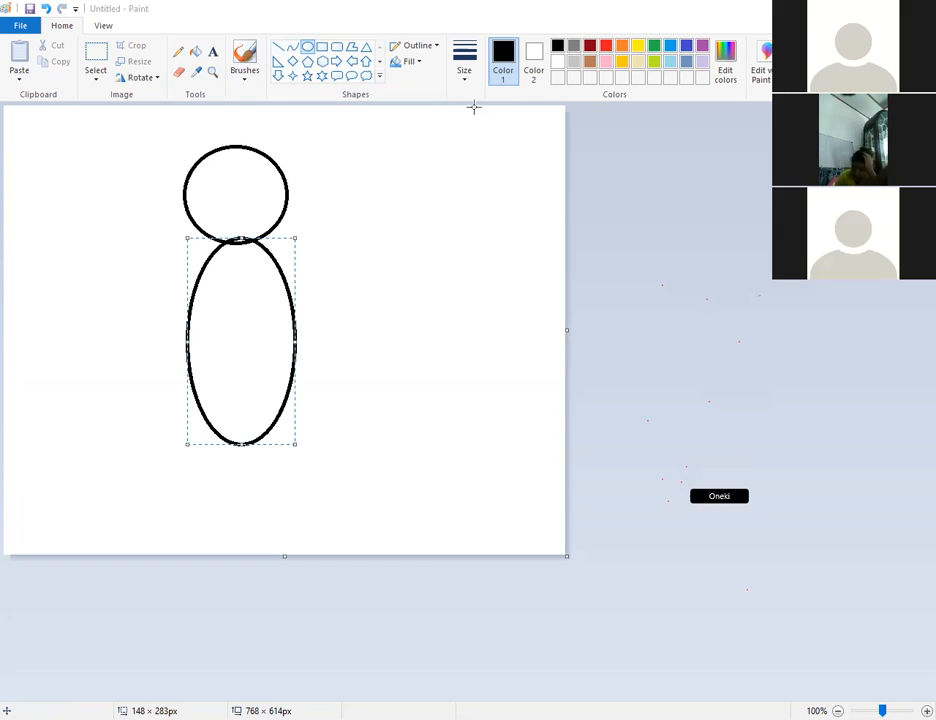
# Lower and widen the body oval, then add a flat oval arm to its right.
pyautogui.click(311, 54)
pyautogui.moveTo(281, 264)
pyautogui.mouseDown()
pyautogui.moveTo(290, 270)
pyautogui.moveTo(282, 263)
pyautogui.moveTo(277, 272)
pyautogui.mouseUp()
pyautogui.moveTo(293, 349)
pyautogui.mouseDown()
pyautogui.moveTo(376, 359)
pyautogui.moveTo(290, 349)
pyautogui.mouseUp()
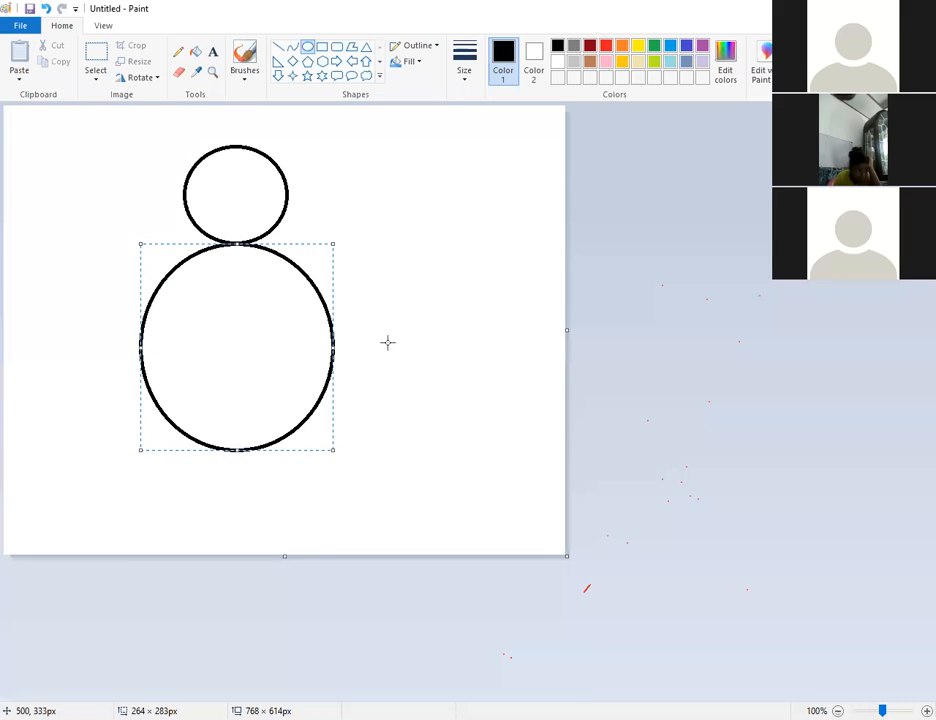
pyautogui.click(309, 50)
pyautogui.moveTo(284, 255); pyautogui.dragTo(444, 277)
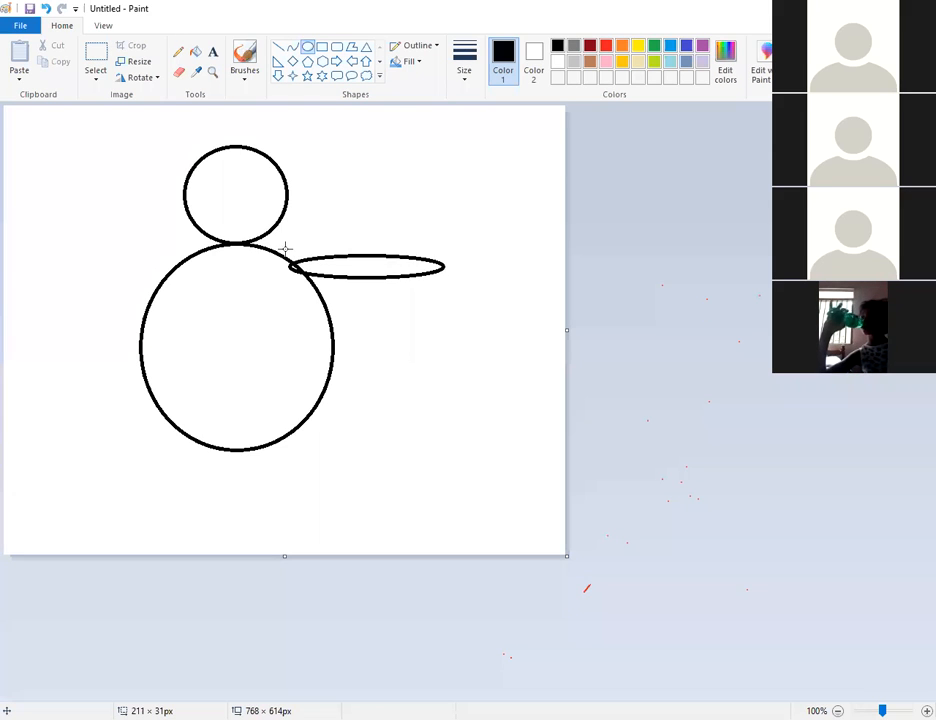
# Make the right arm slightly taller, add a matching left arm and a round right foot.
pyautogui.moveTo(367, 254); pyautogui.dragTo(374, 245)
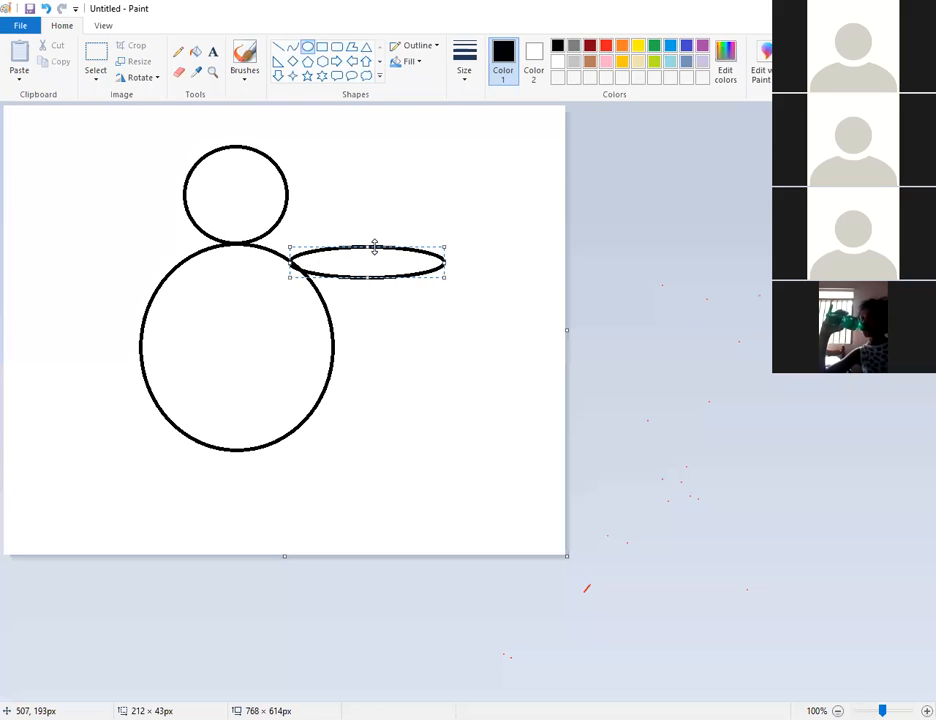
pyautogui.click(400, 286)
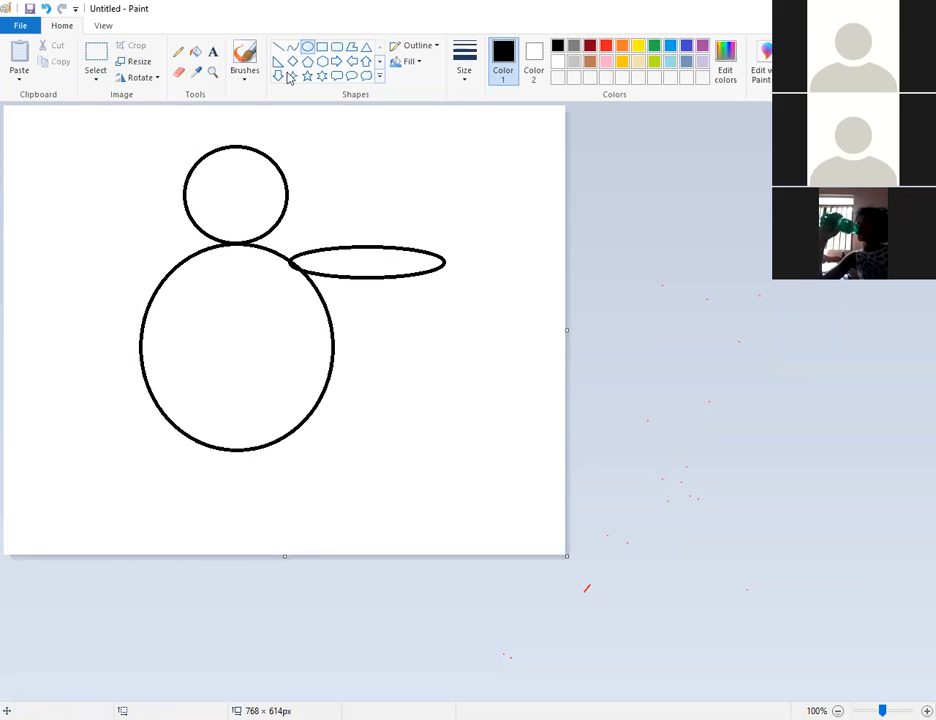
pyautogui.moveTo(37, 254); pyautogui.dragTo(170, 281)
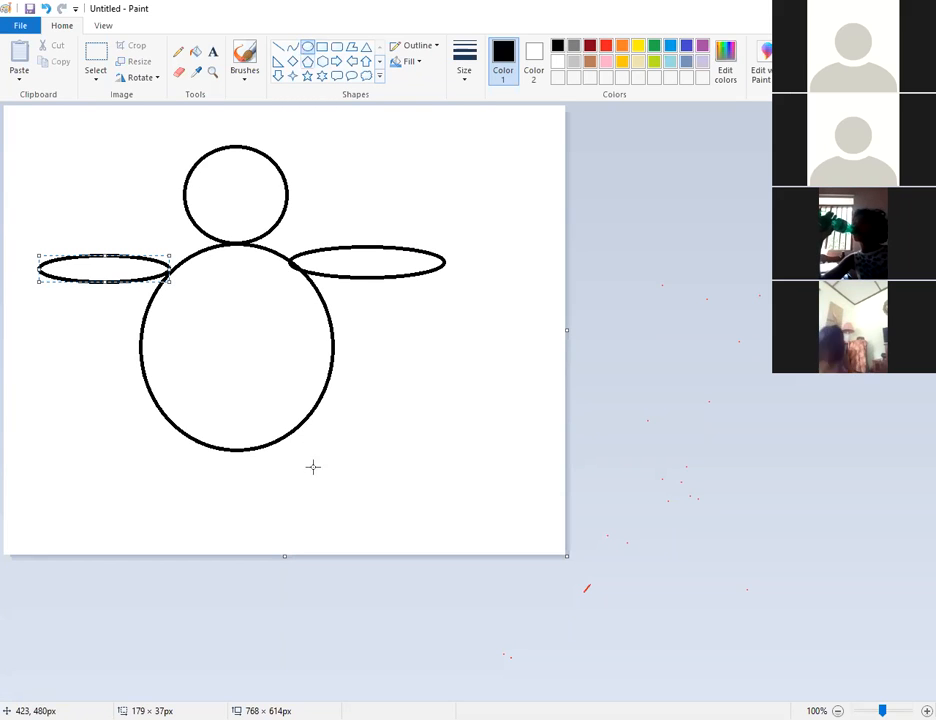
pyautogui.moveTo(303, 426)
pyautogui.mouseDown()
pyautogui.moveTo(340, 478)
pyautogui.moveTo(297, 458)
pyautogui.moveTo(303, 480)
pyautogui.moveTo(357, 480)
pyautogui.moveTo(314, 443)
pyautogui.mouseUp()
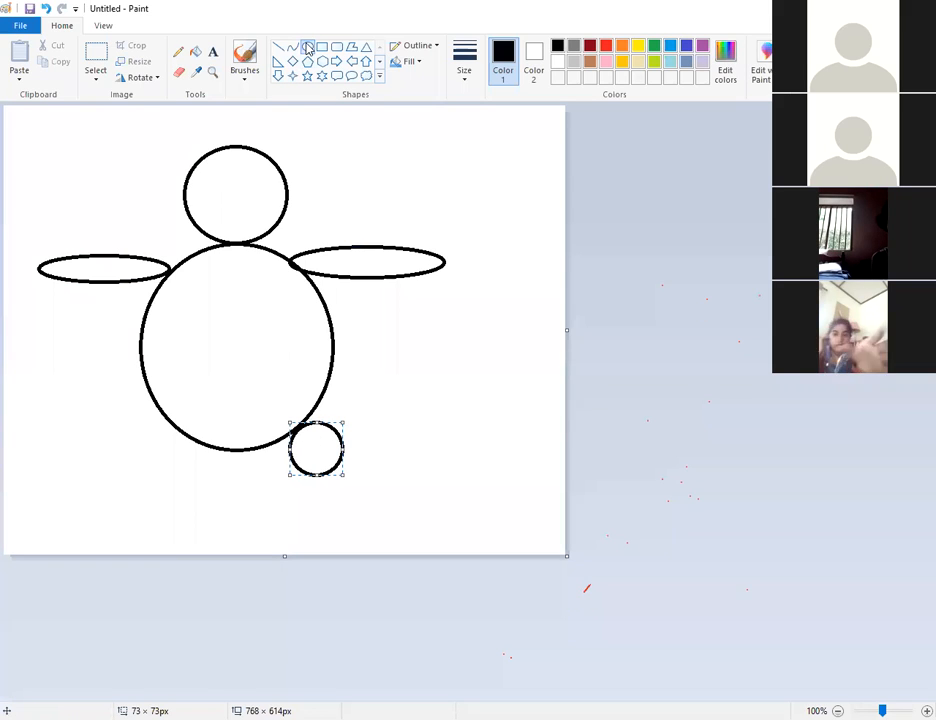
# Add a left foot circle and two small oval eyes, discarding the stray rectangle.
pyautogui.moveTo(139, 429); pyautogui.dragTo(192, 482)
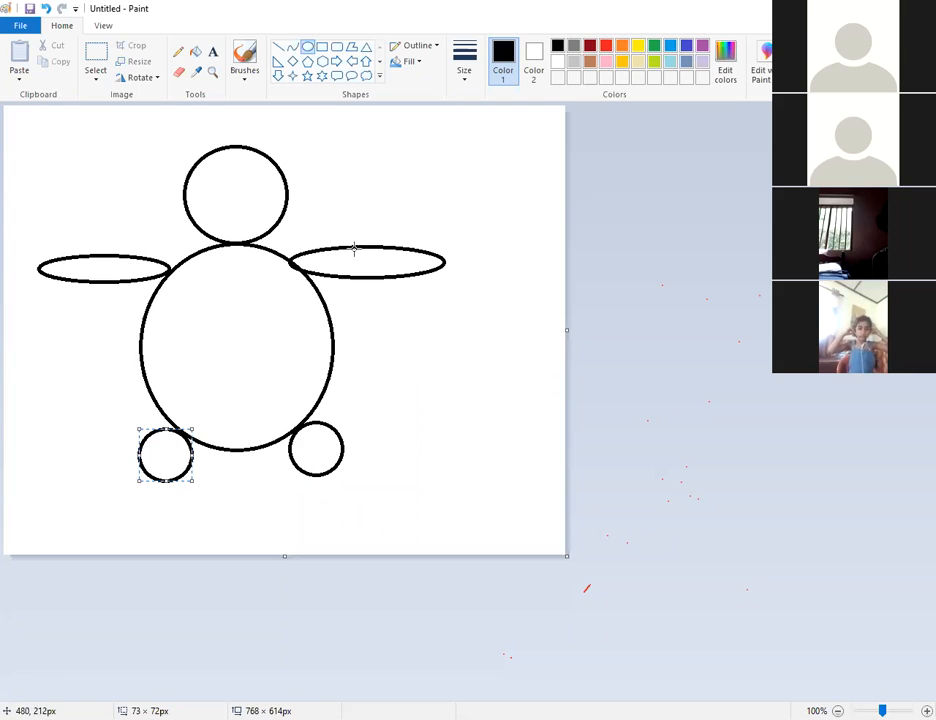
pyautogui.click(309, 46)
pyautogui.moveTo(200, 174); pyautogui.dragTo(270, 195)
pyautogui.click(320, 48)
pyautogui.hotkey('ctrl', 'z')
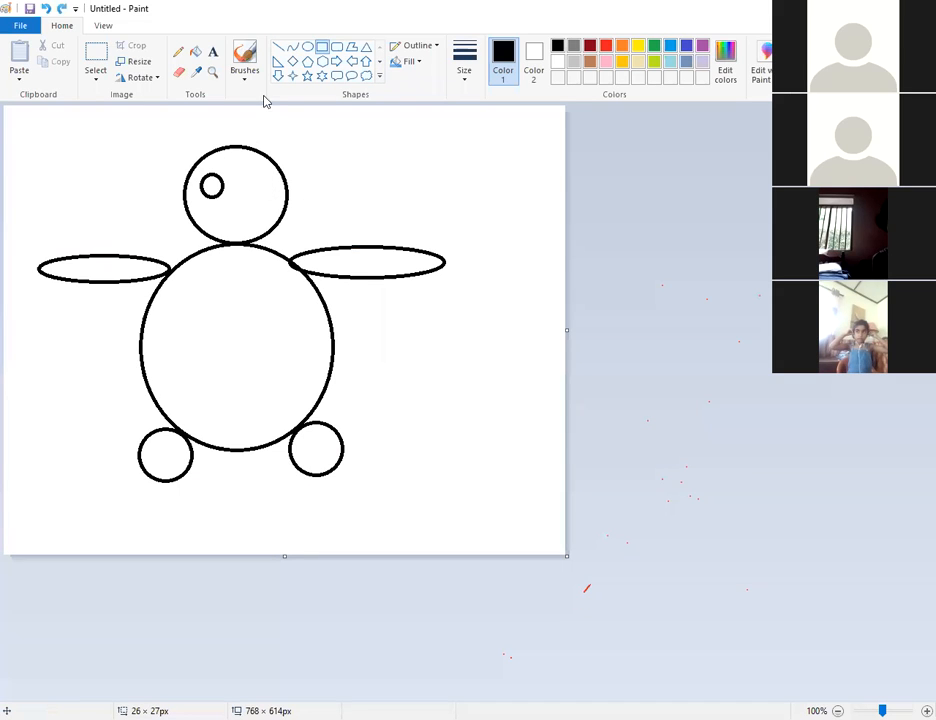
pyautogui.click(307, 47)
pyautogui.moveTo(251, 173); pyautogui.dragTo(273, 199)
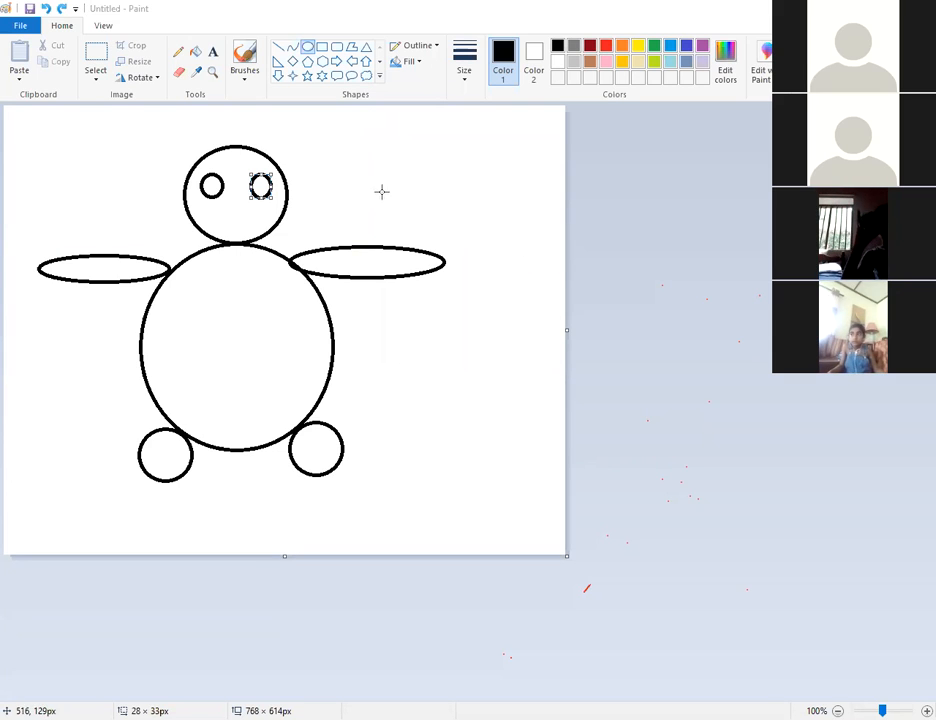
# Draw a triangular nose below the eyes and a small oval mouth beneath it.
pyautogui.click(366, 46)
pyautogui.moveTo(233, 189); pyautogui.dragTo(247, 213)
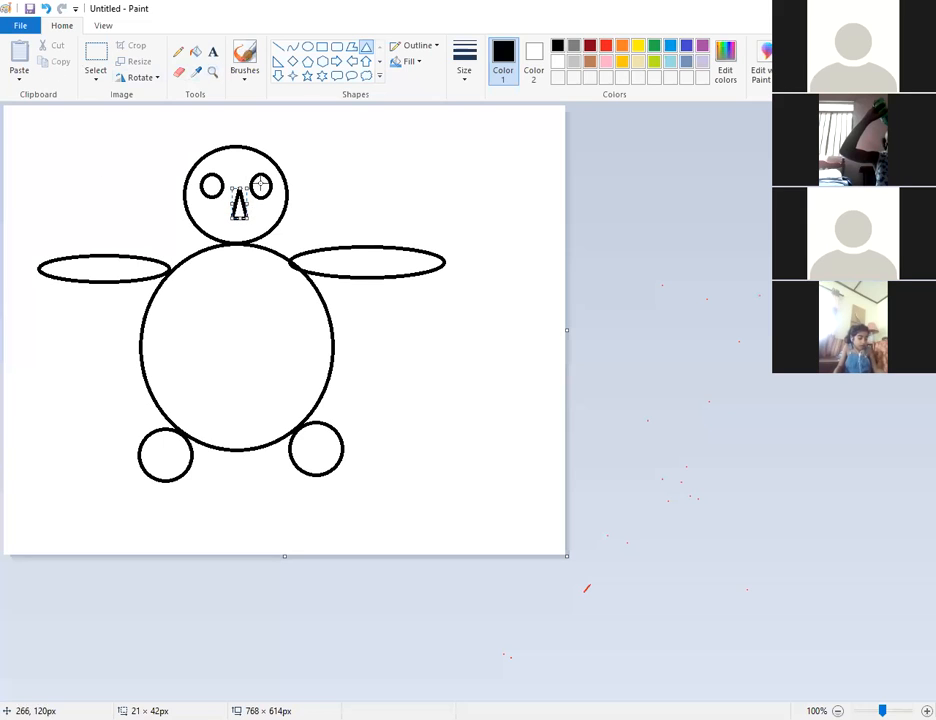
pyautogui.click(296, 112)
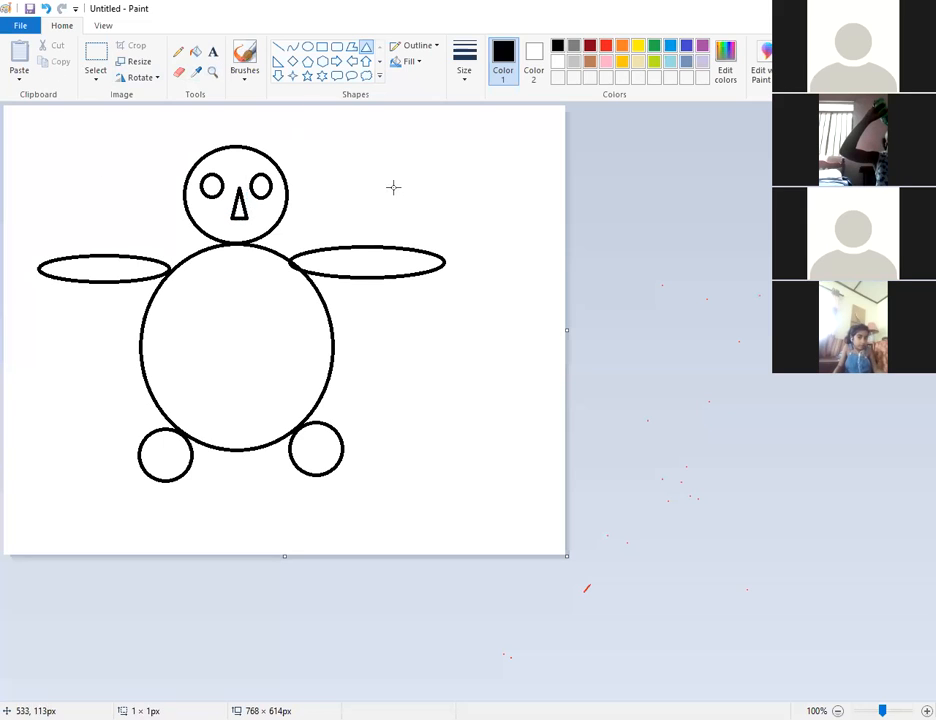
pyautogui.click(307, 48)
pyautogui.moveTo(218, 225); pyautogui.dragTo(252, 238)
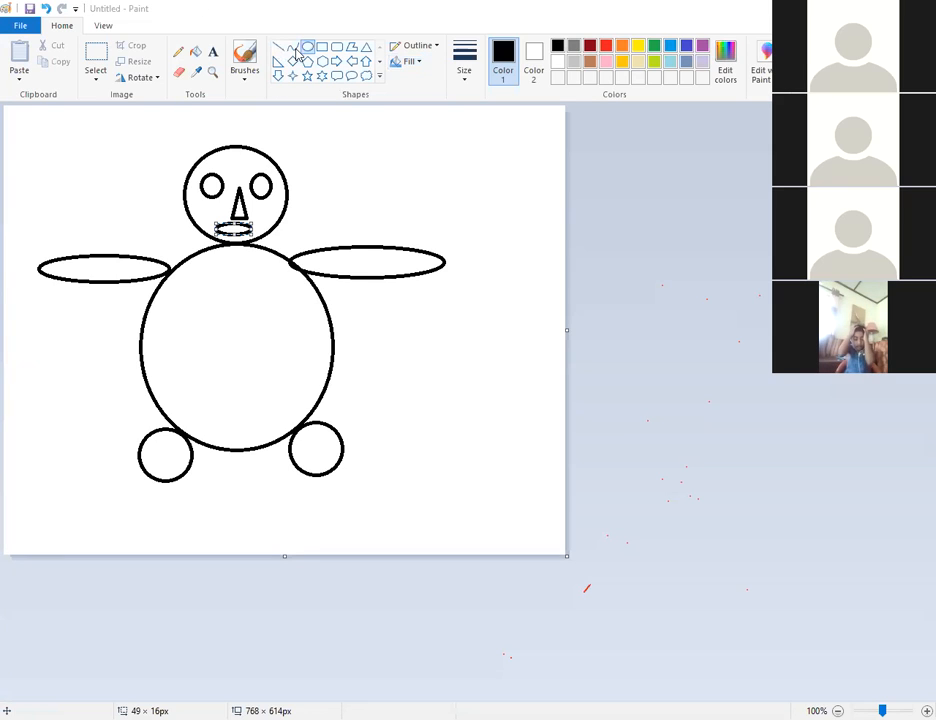
# Redraw the mouth as a slightly larger black oval below the nose, discarding the blue attempt.
pyautogui.click(552, 21)
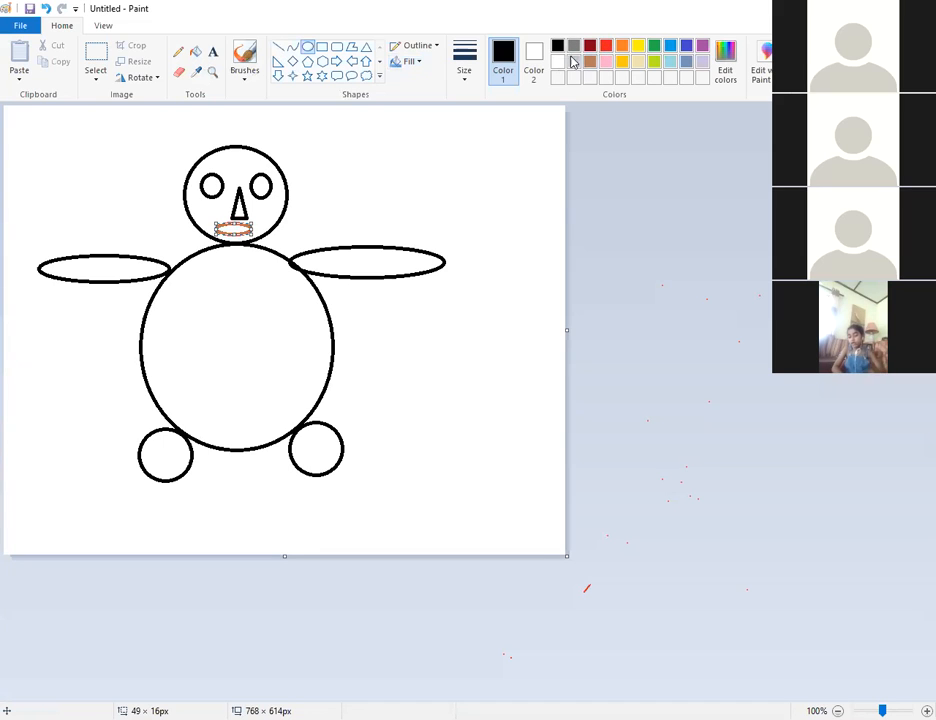
pyautogui.click(670, 47)
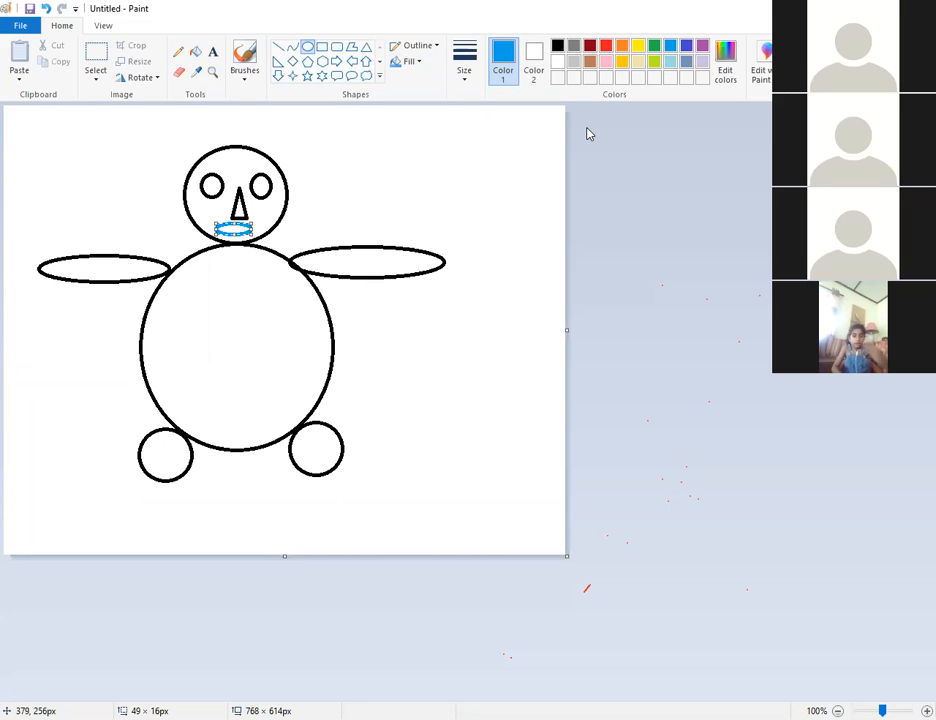
pyautogui.hotkey('ctrl', 'z')
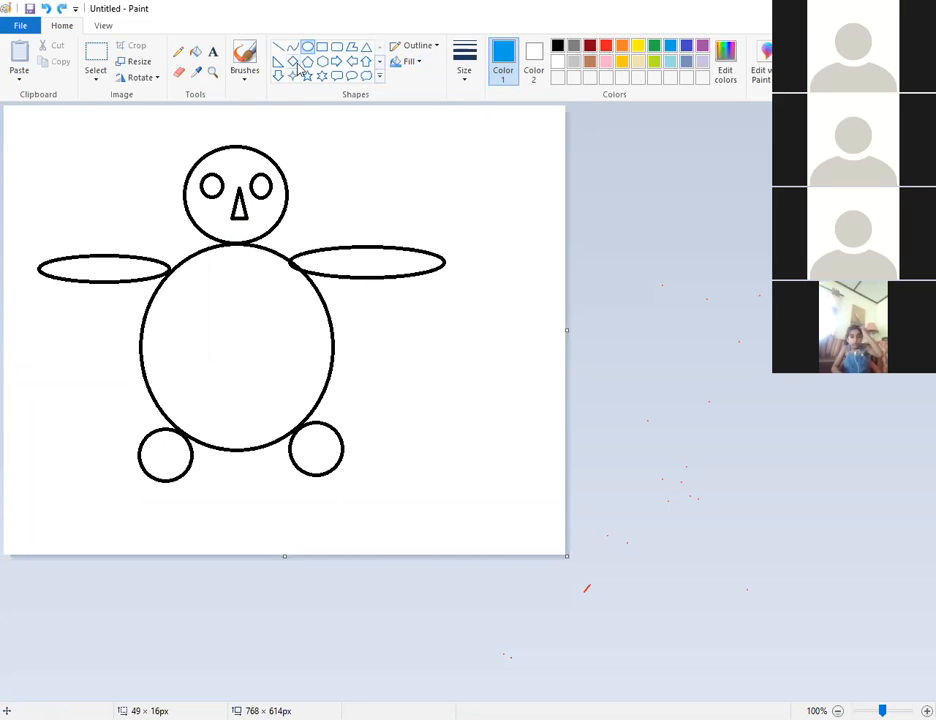
pyautogui.click(559, 47)
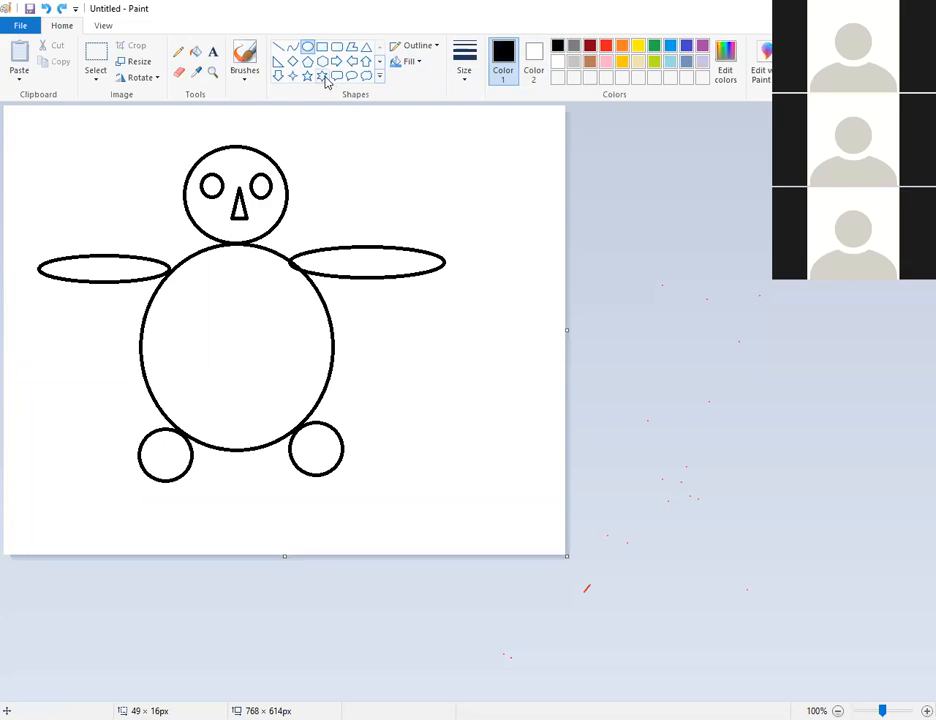
pyautogui.moveTo(221, 225); pyautogui.dragTo(259, 238)
pyautogui.click(324, 219)
pyautogui.click(196, 55)
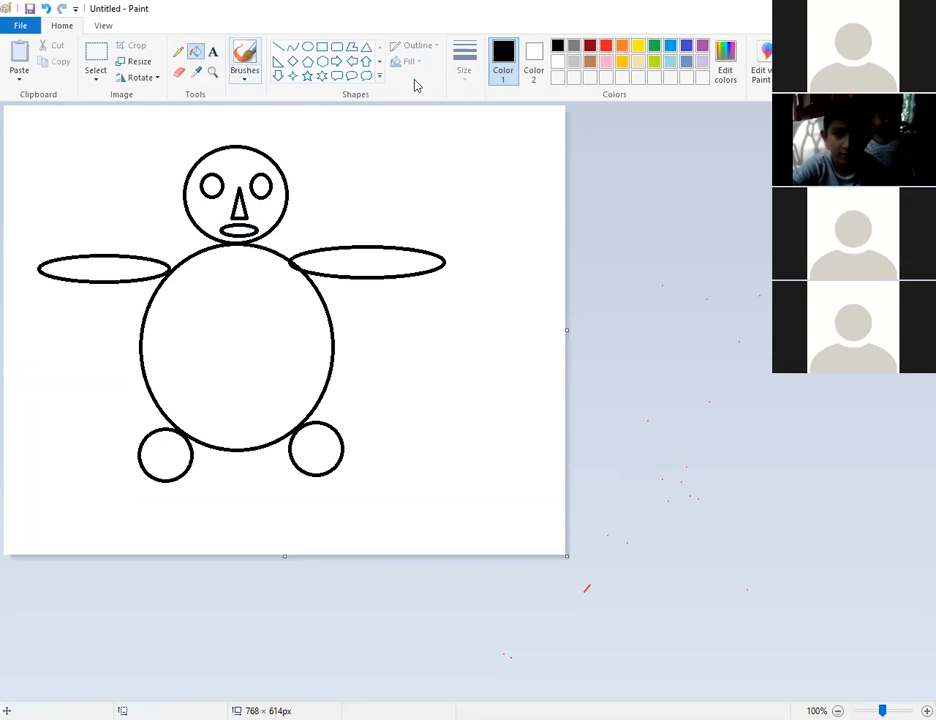
# Fill both feet blue and the body light blue.
pyautogui.click(673, 47)
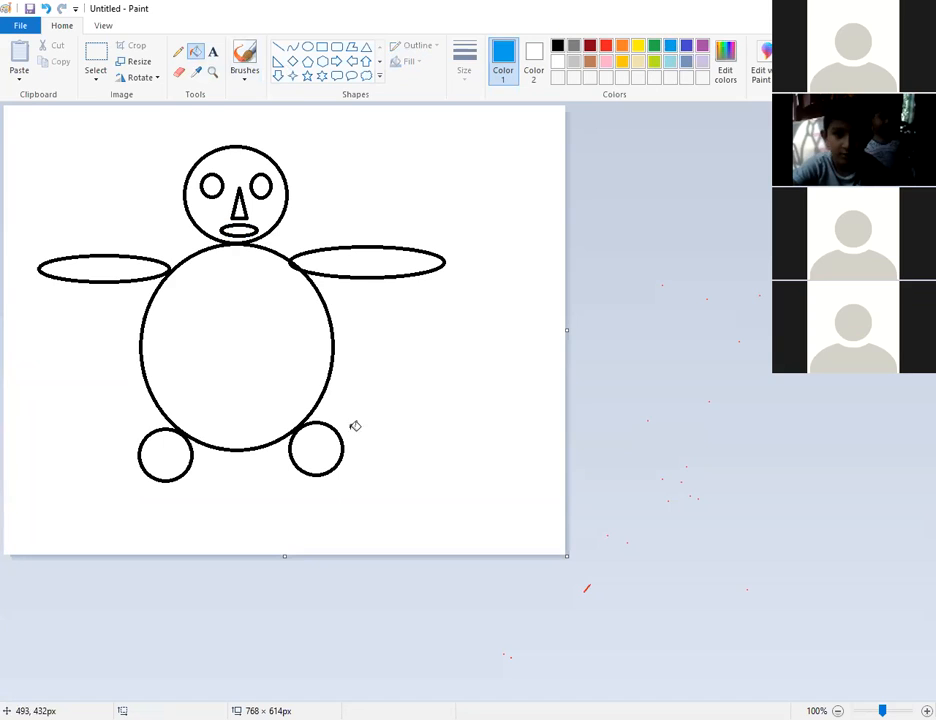
pyautogui.click(318, 444)
pyautogui.click(178, 448)
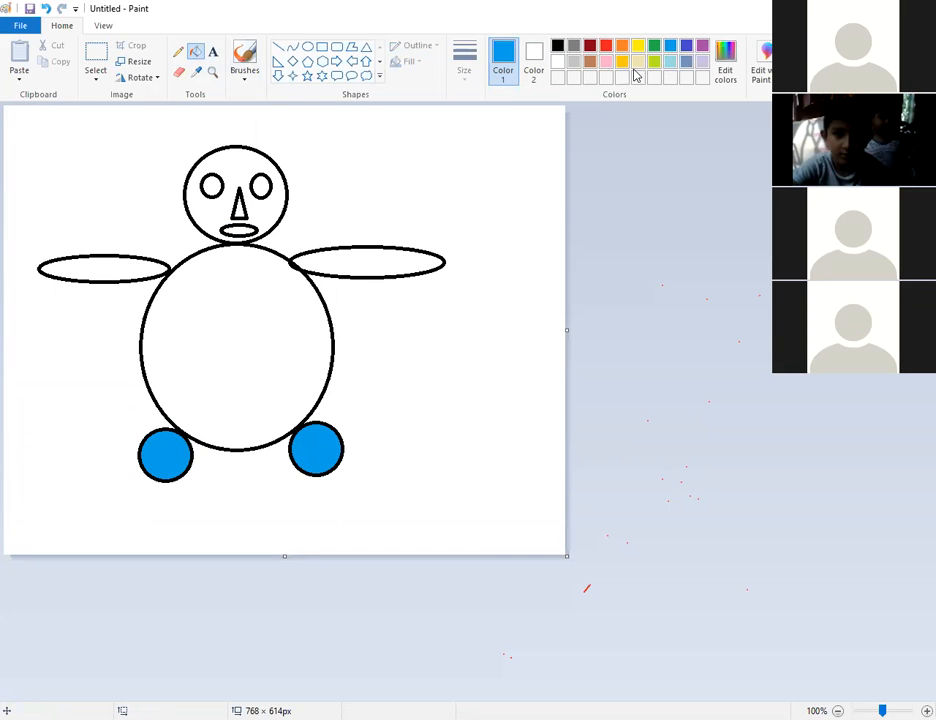
pyautogui.click(669, 61)
pyautogui.click(255, 352)
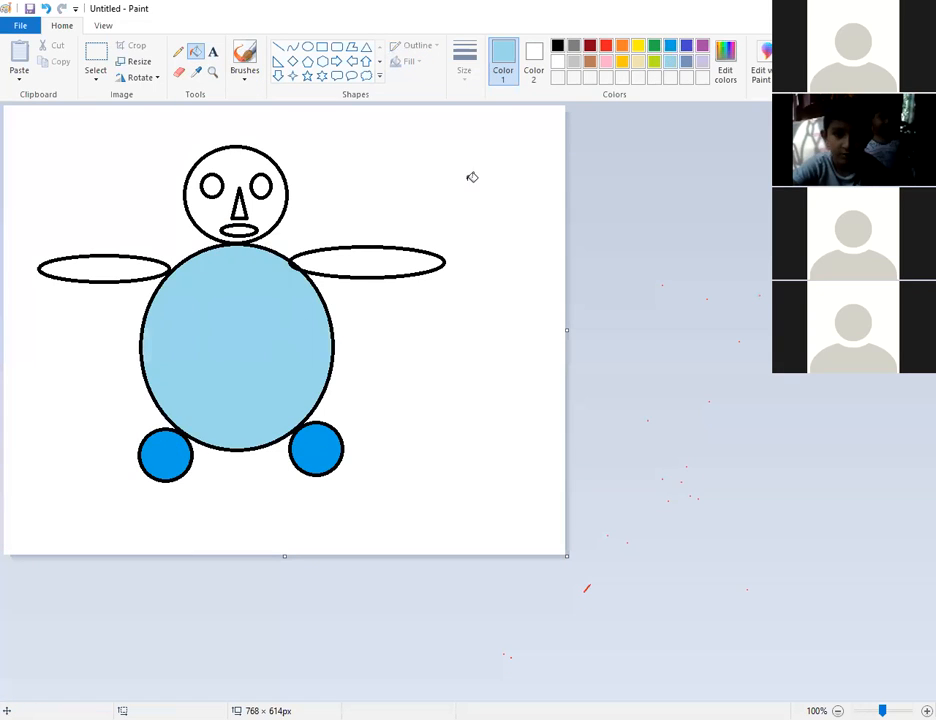
# Fill the head gold and both arms pink.
pyautogui.click(621, 62)
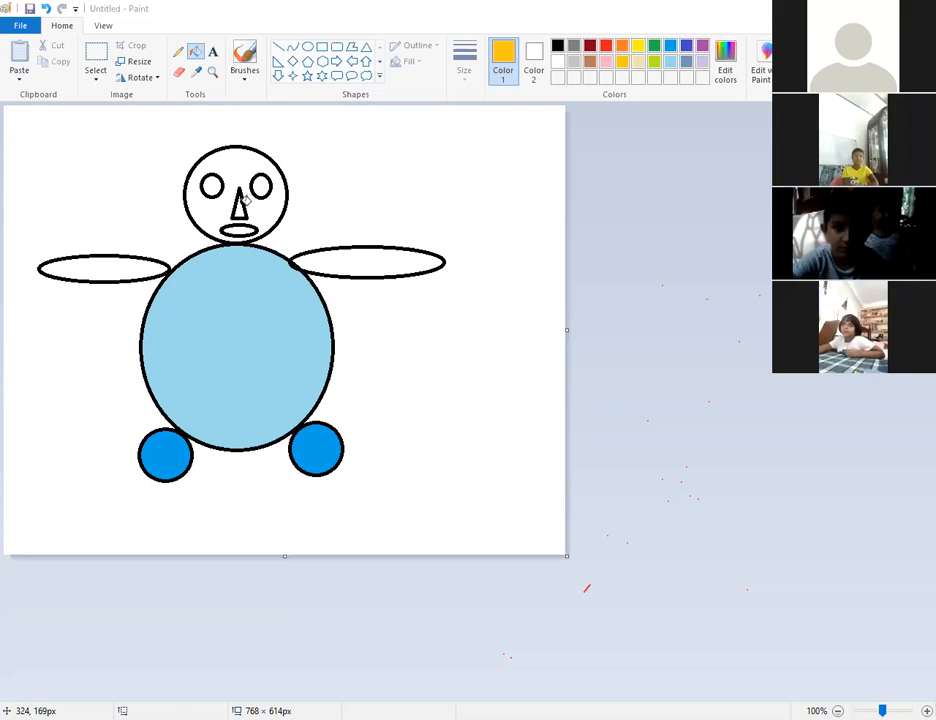
pyautogui.click(247, 161)
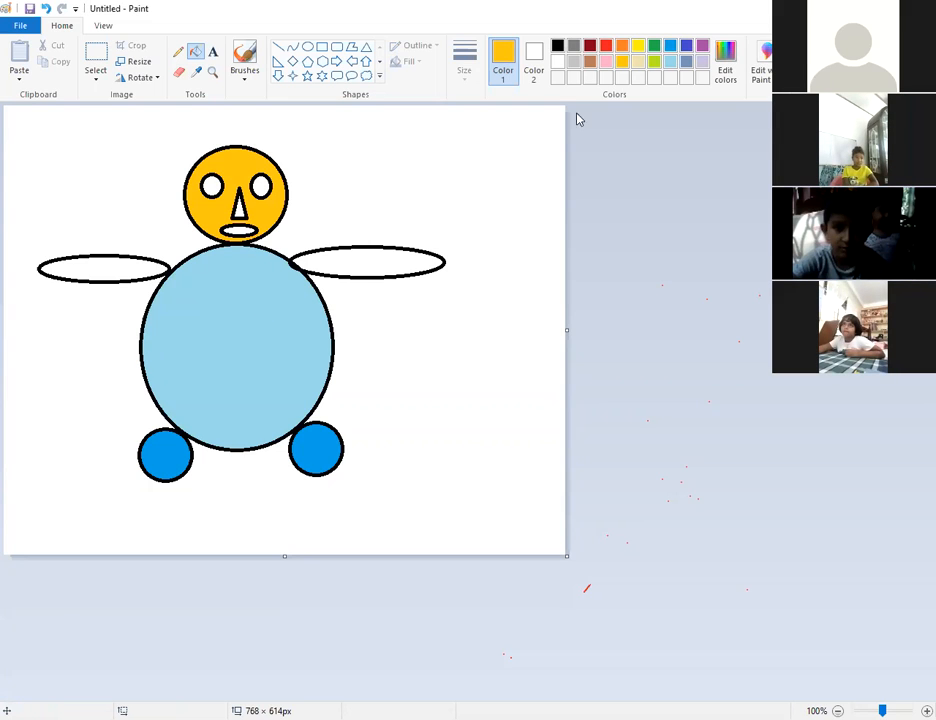
pyautogui.click(608, 62)
pyautogui.click(415, 252)
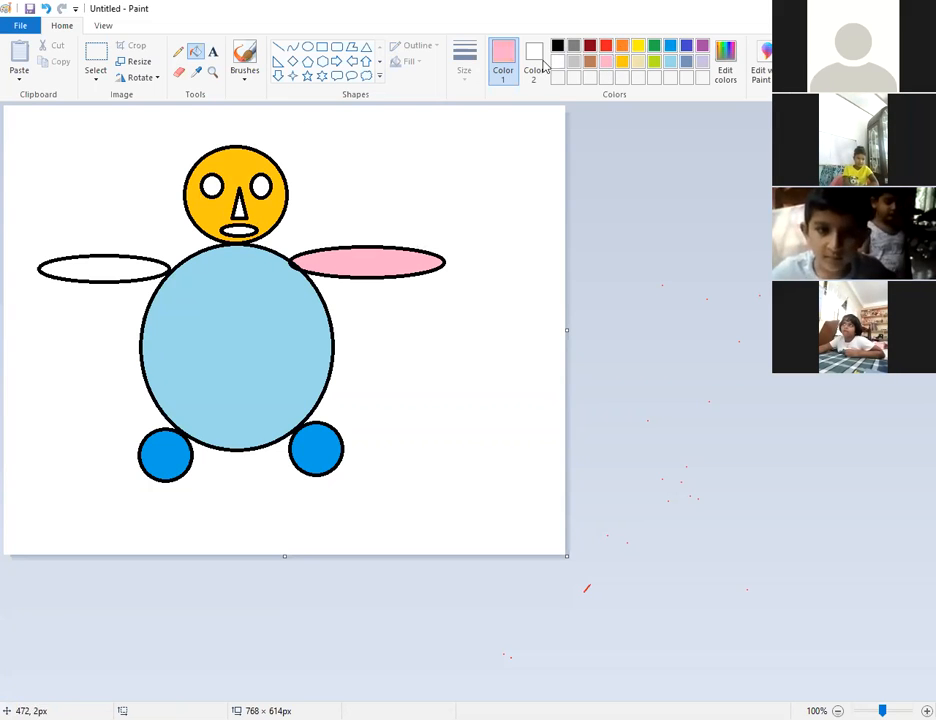
pyautogui.click(90, 265)
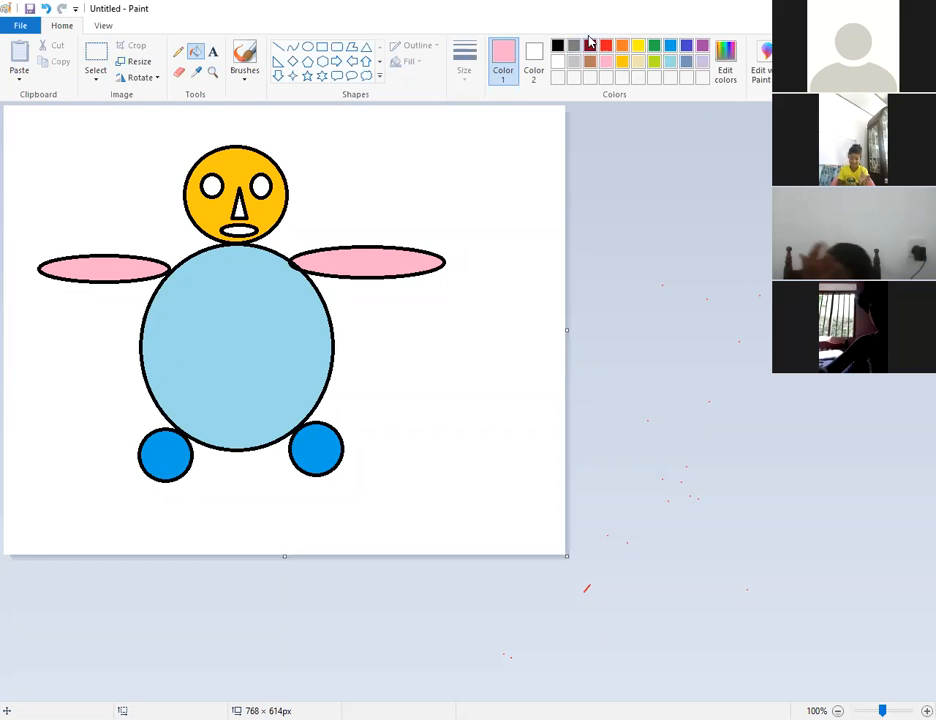
# Fill both eyes lime green, undoing the stray black eye fill.
pyautogui.click(621, 47)
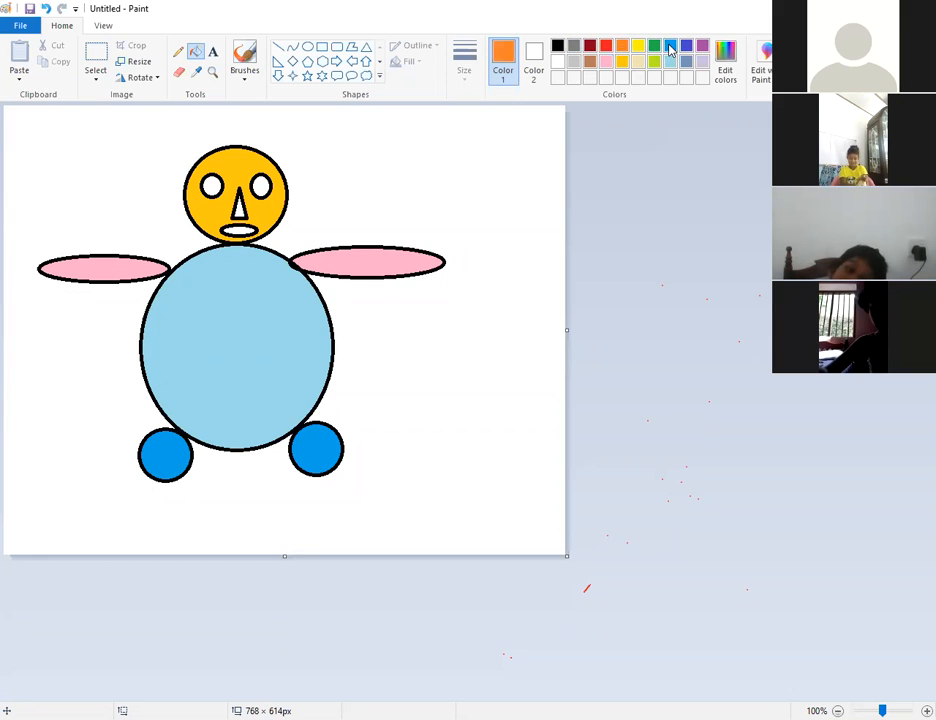
pyautogui.click(557, 45)
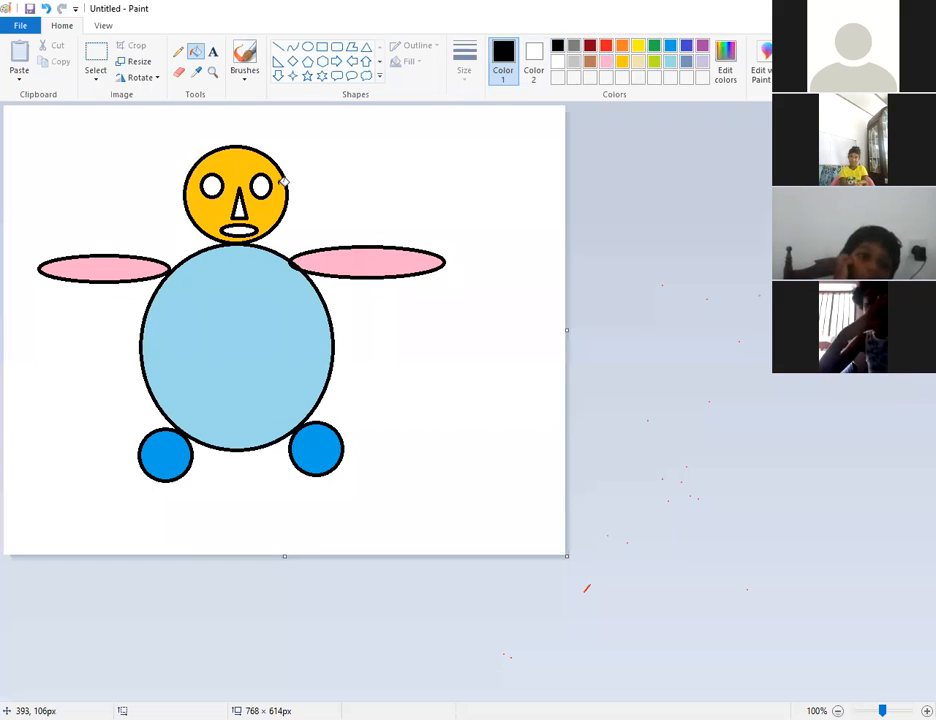
pyautogui.click(262, 185)
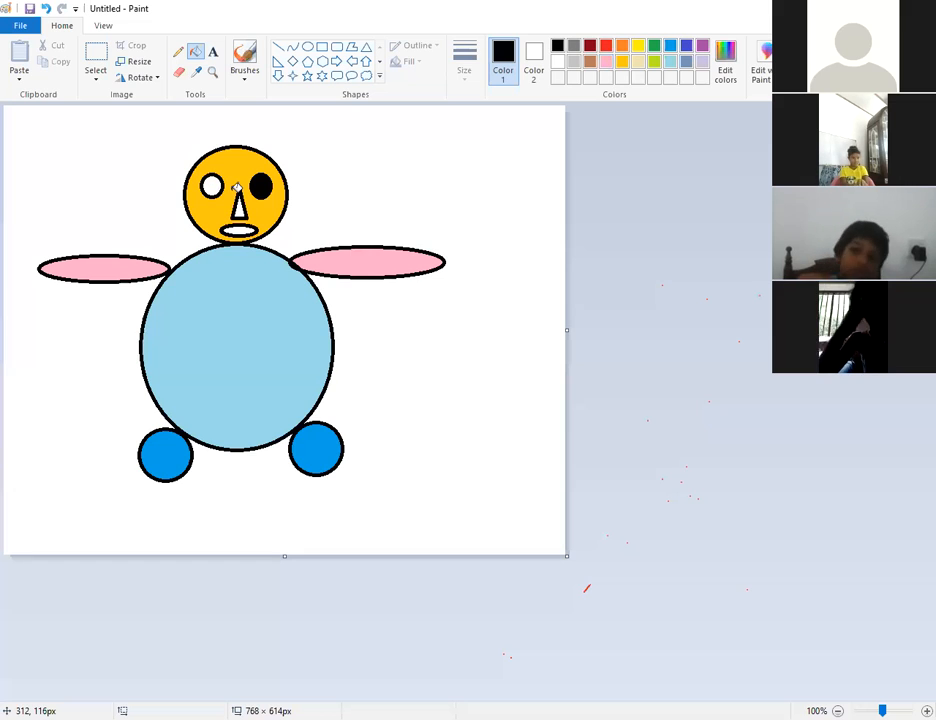
pyautogui.hotkey('ctrl', 'z')
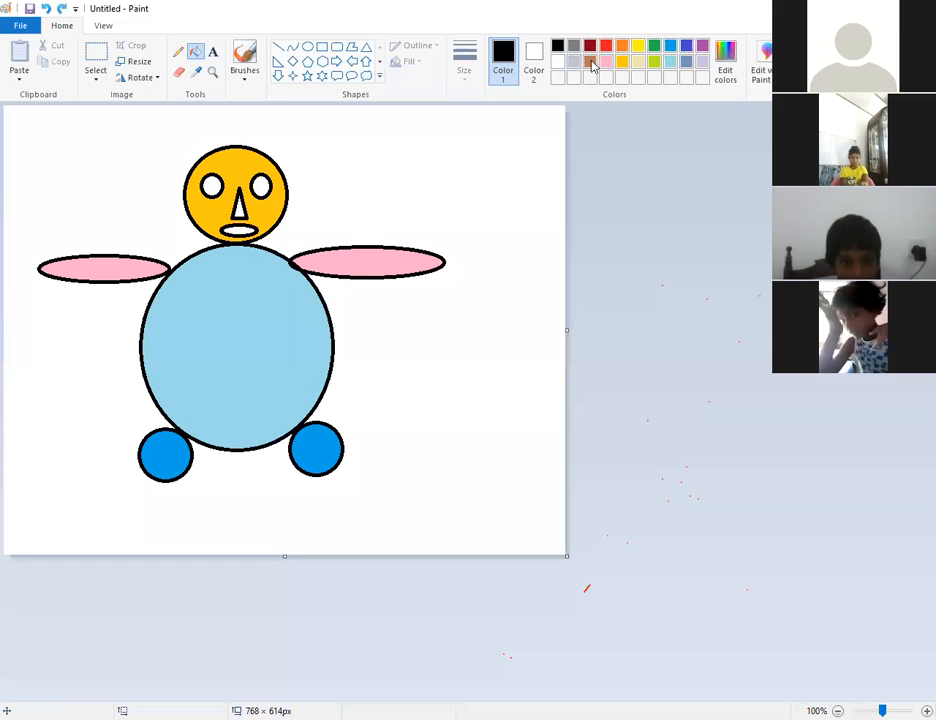
pyautogui.click(638, 45)
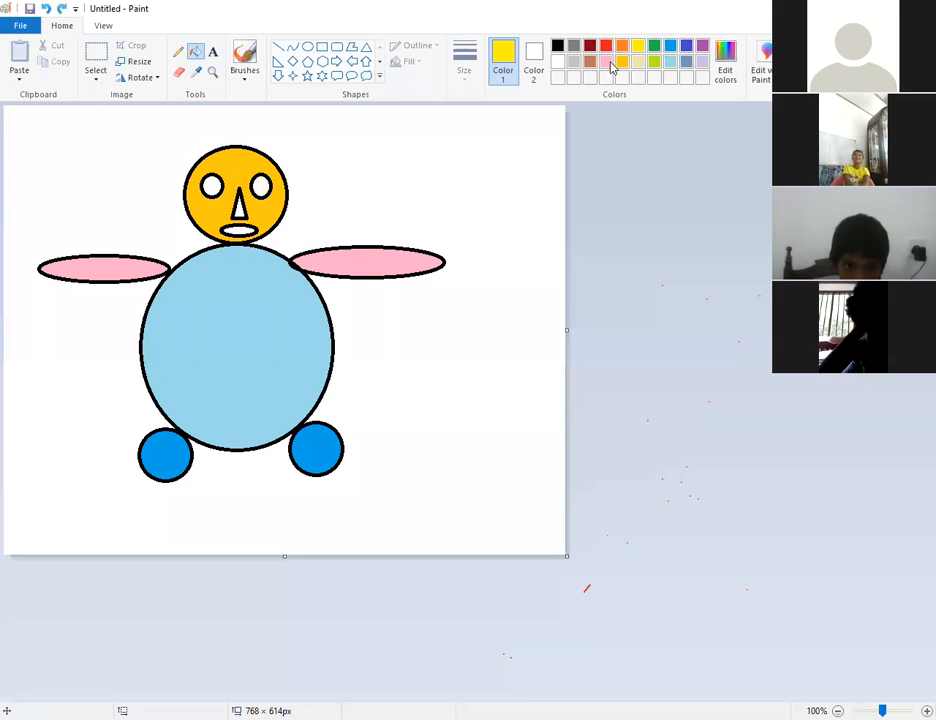
pyautogui.click(654, 62)
pyautogui.click(259, 185)
pyautogui.click(216, 190)
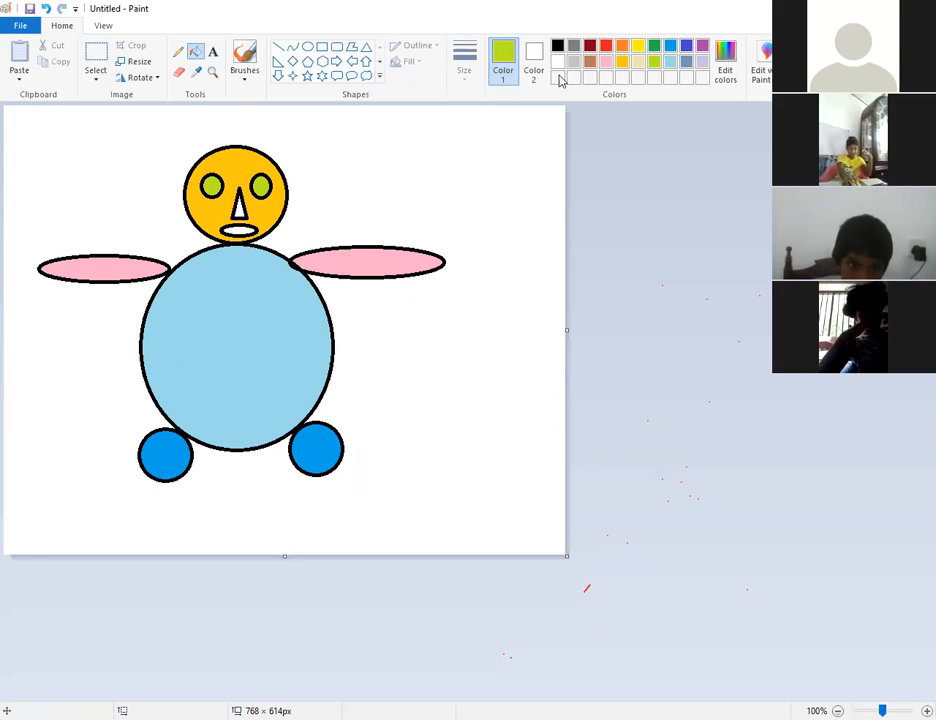
# Fill the mouth red and the nose brown.
pyautogui.click(605, 45)
pyautogui.click(238, 231)
pyautogui.click(589, 62)
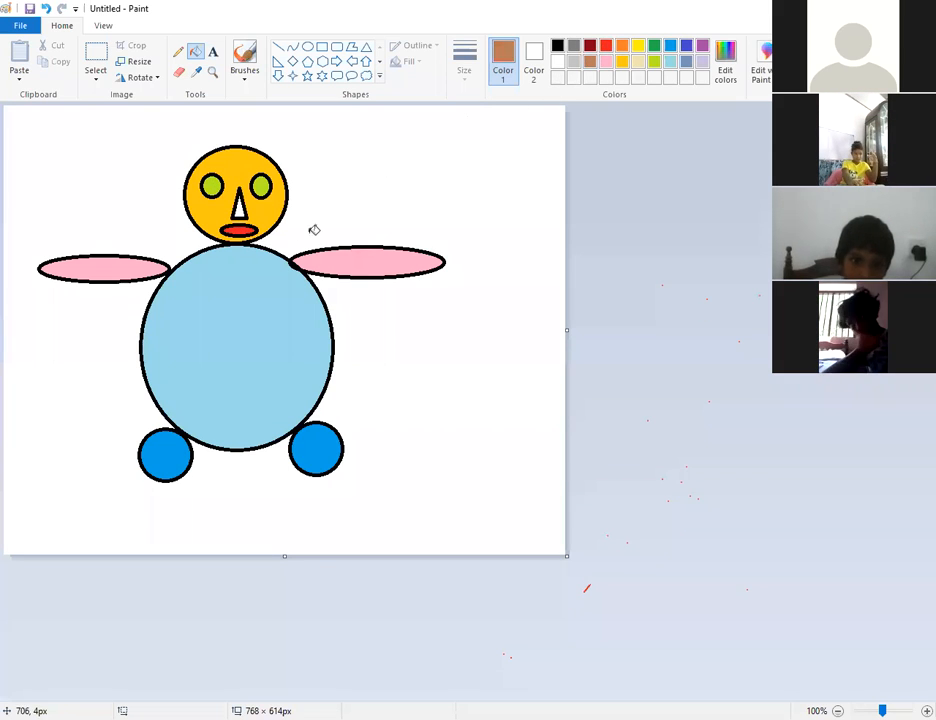
pyautogui.click(238, 208)
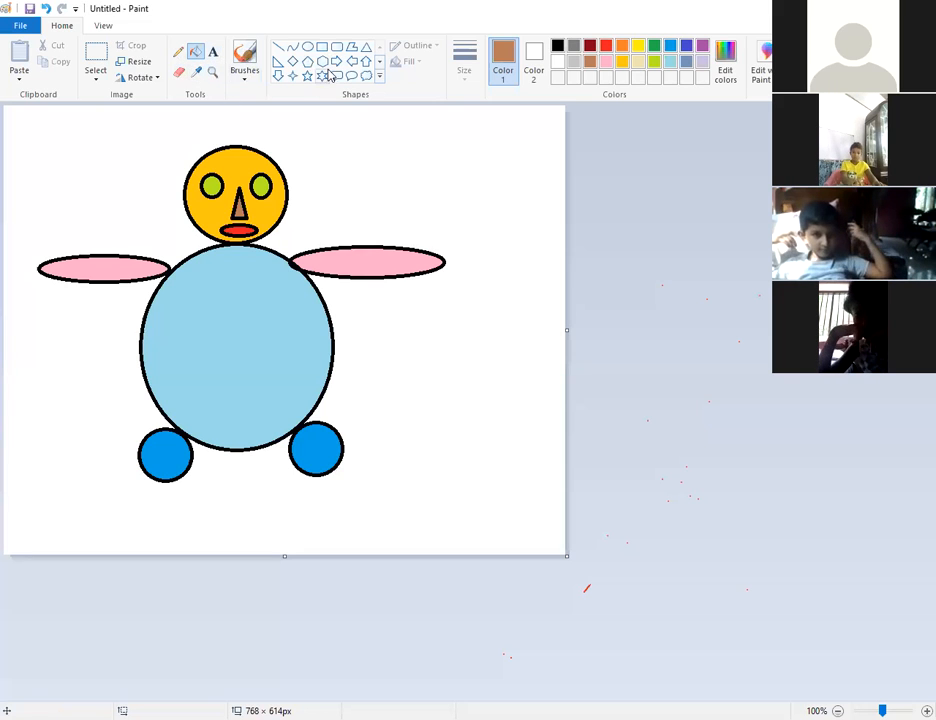
# Draw a triangle right of the figure, enlarge it to 253 × 135 px, and outline it red.
pyautogui.click(367, 50)
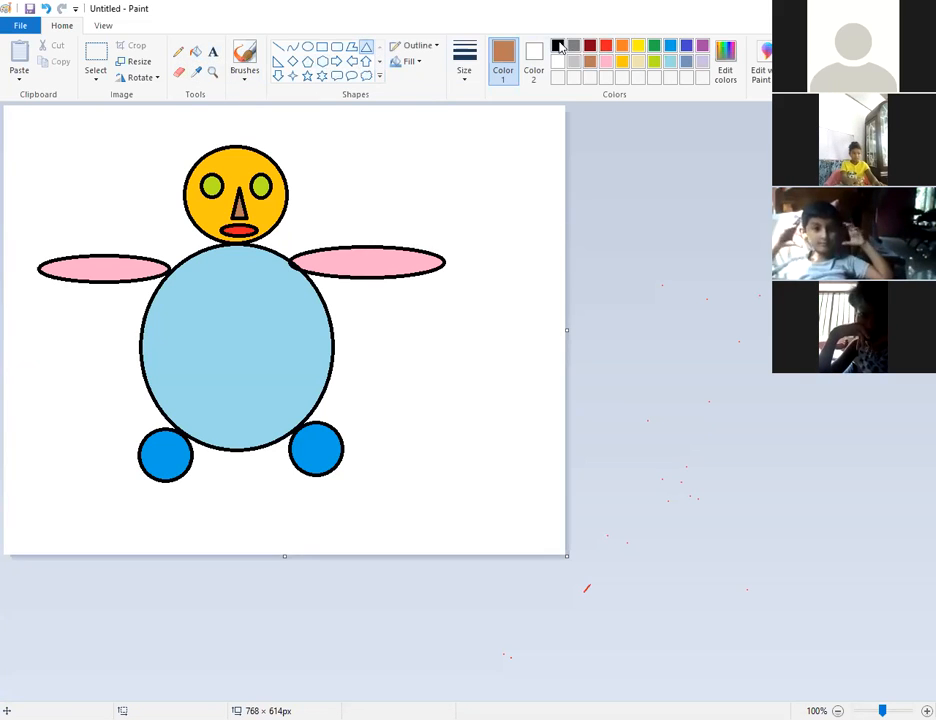
pyautogui.click(558, 46)
pyautogui.moveTo(389, 151); pyautogui.dragTo(474, 337)
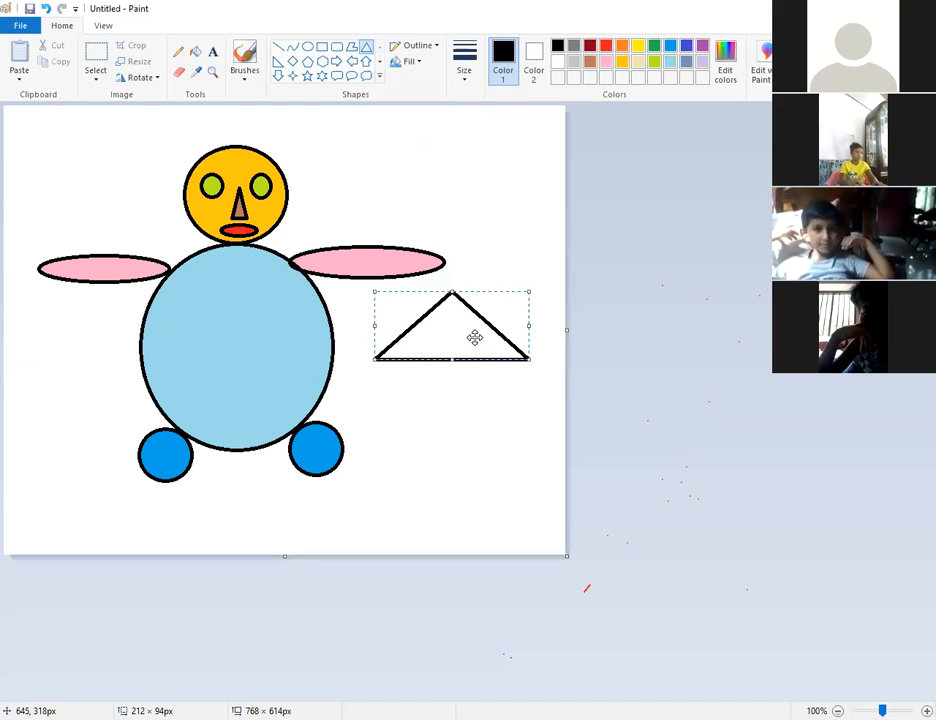
pyautogui.moveTo(529, 360); pyautogui.dragTo(559, 389)
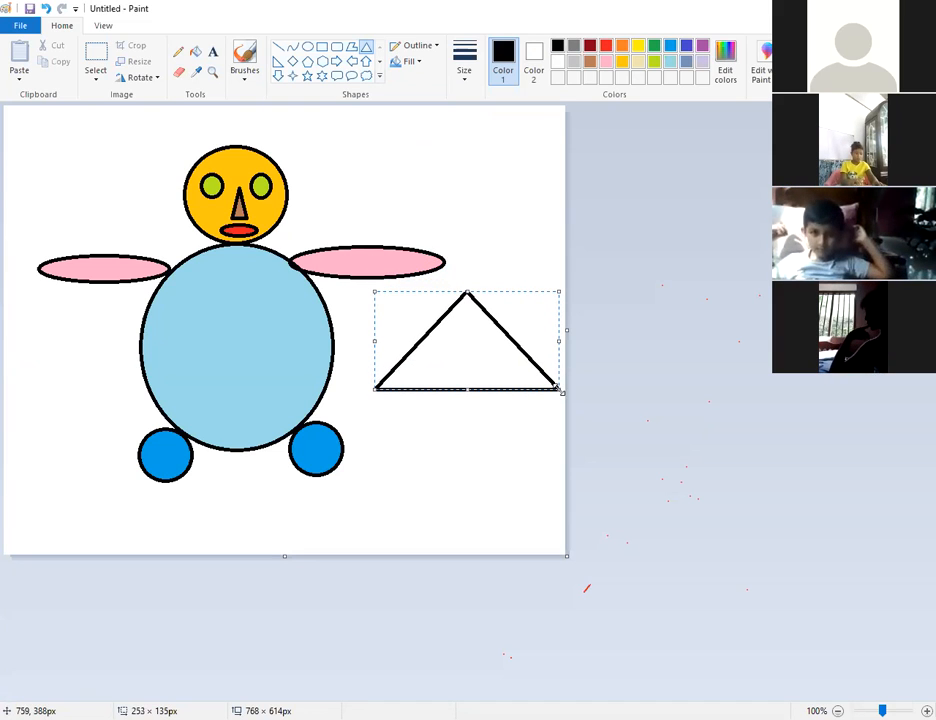
pyautogui.click(606, 47)
# Draw a green-outlined rectangle below the triangle as the house walls.
pyautogui.click(322, 47)
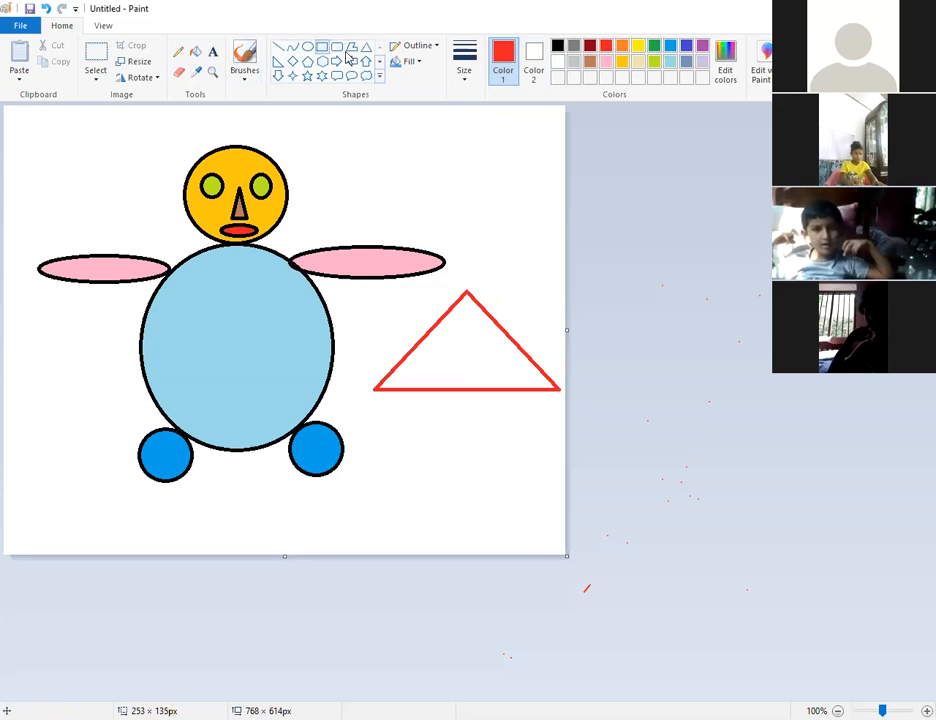
pyautogui.click(671, 48)
pyautogui.moveTo(396, 391); pyautogui.dragTo(543, 525)
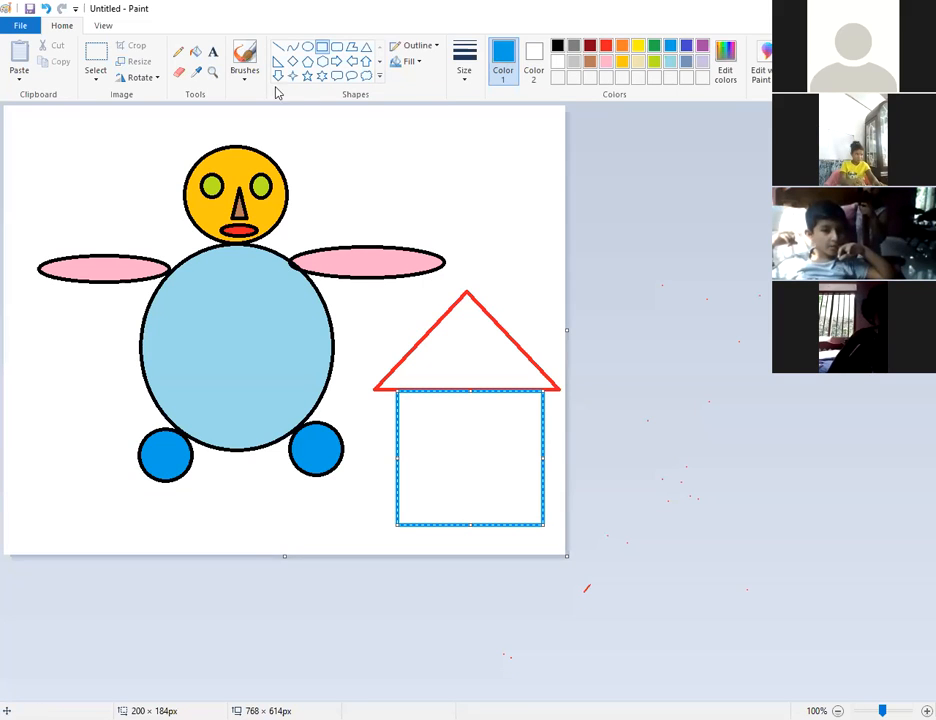
pyautogui.click(606, 46)
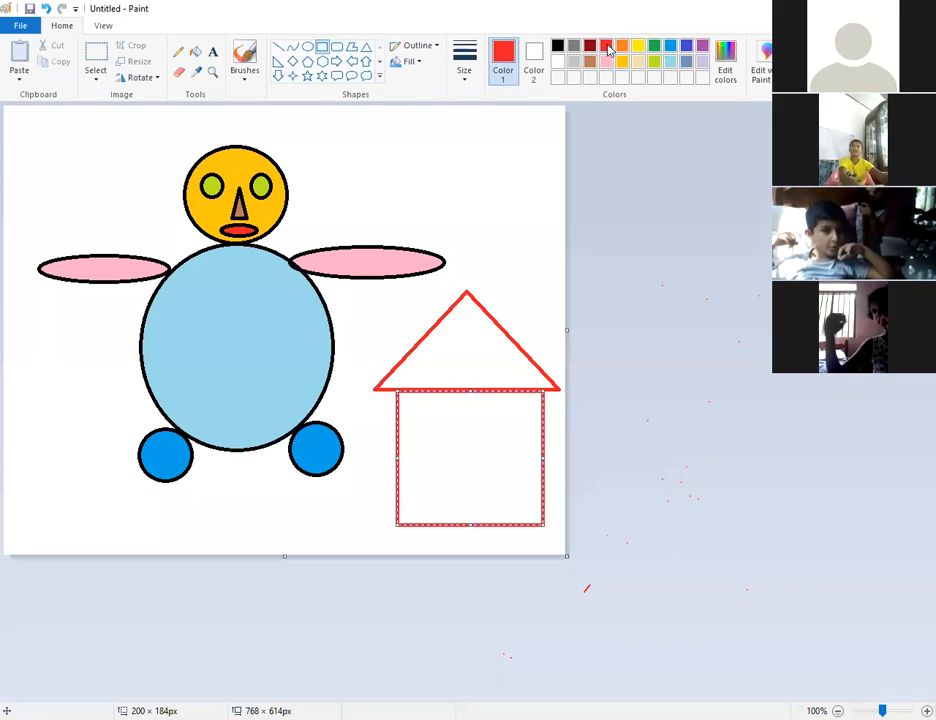
pyautogui.click(654, 46)
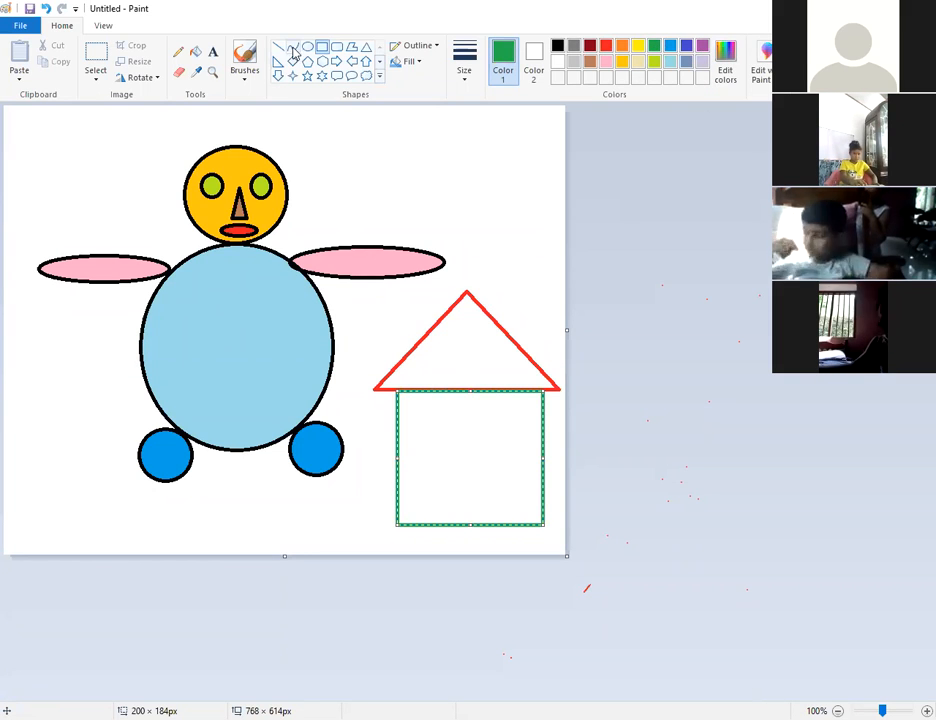
pyautogui.click(386, 207)
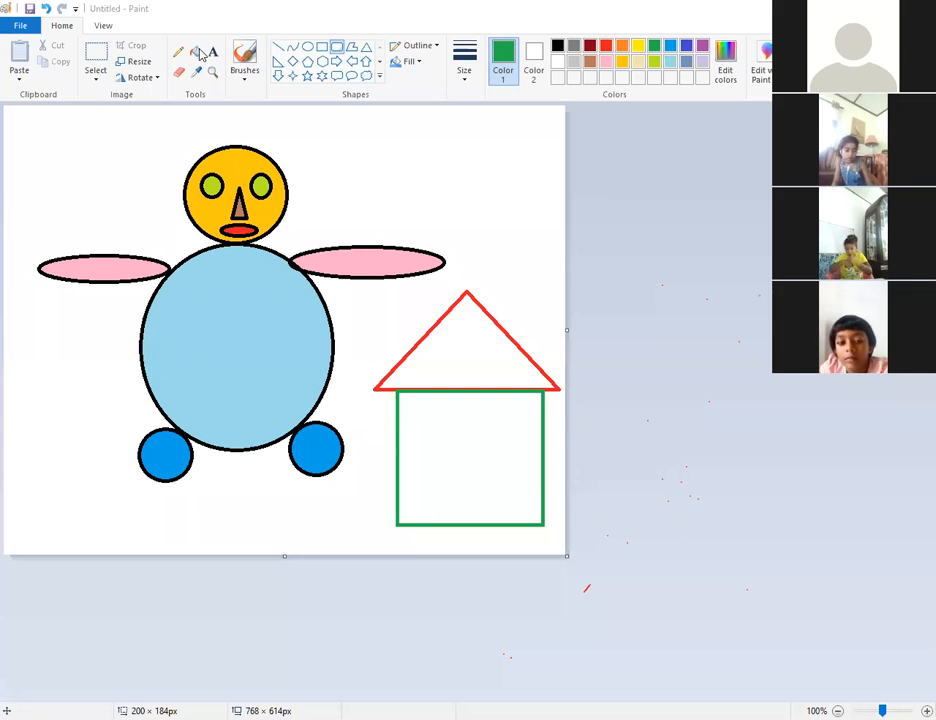
# Draw an orange six-pointed star near the canvas's top-right corner.
pyautogui.click(322, 76)
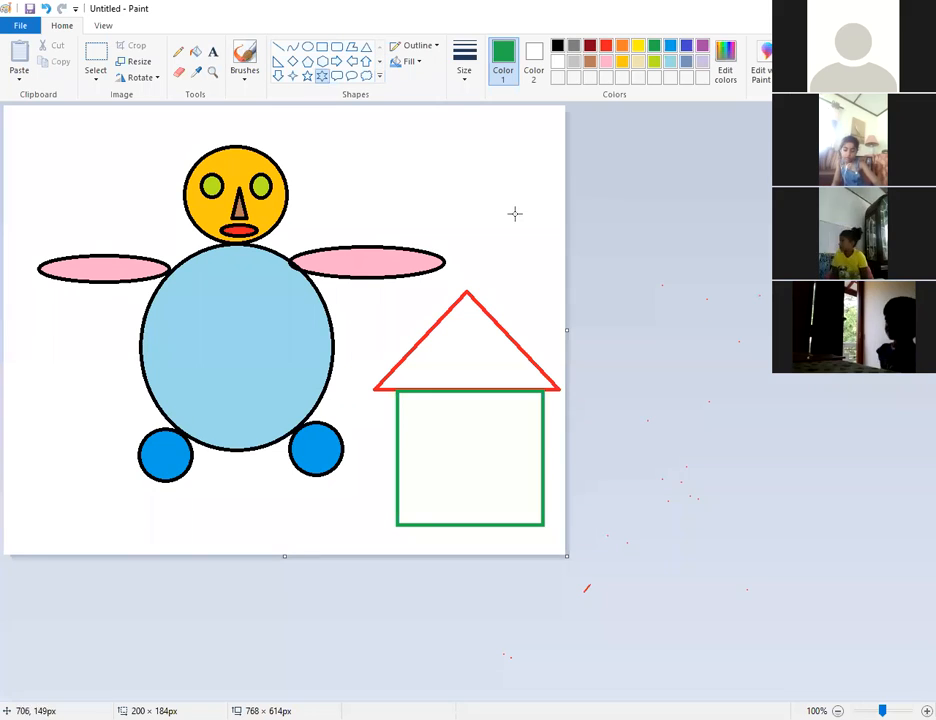
pyautogui.moveTo(456, 134); pyautogui.dragTo(509, 185)
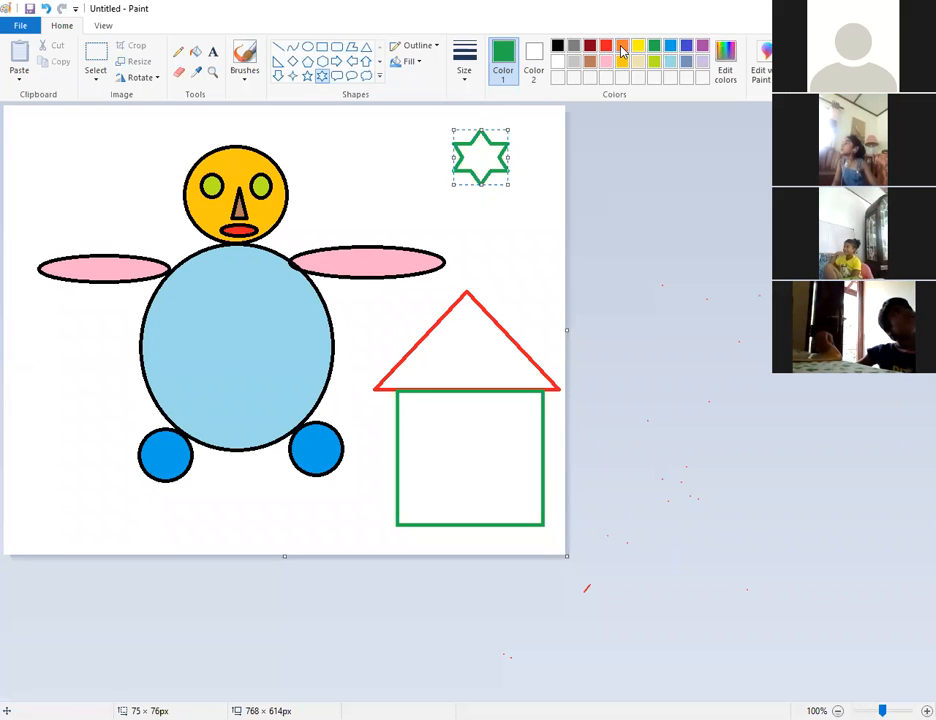
pyautogui.click(621, 47)
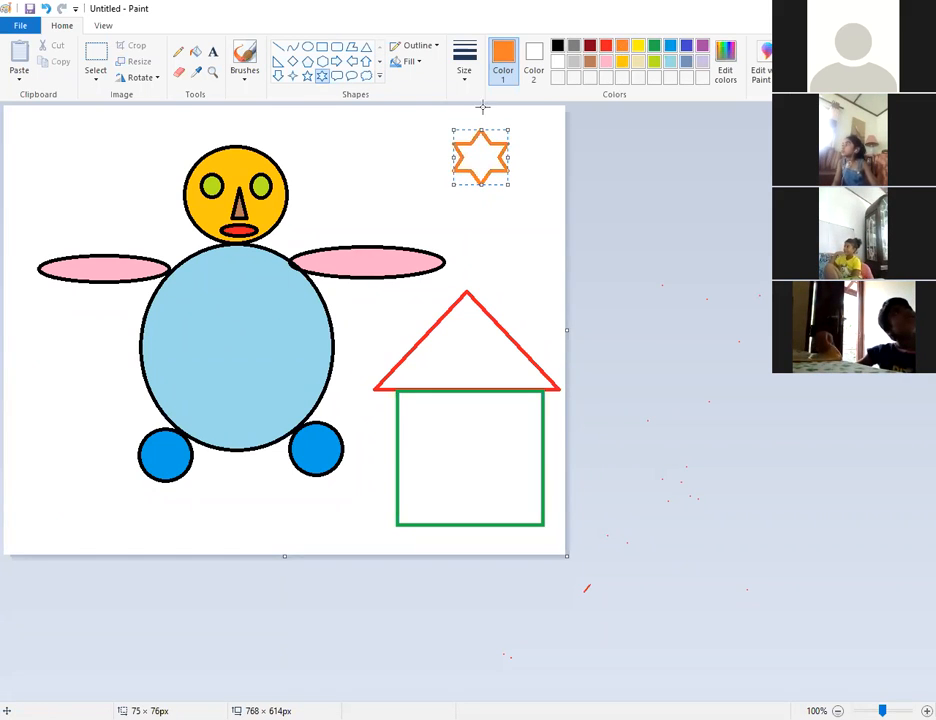
# Draw a blue five-pointed star to the left of the orange one.
pyautogui.click(307, 76)
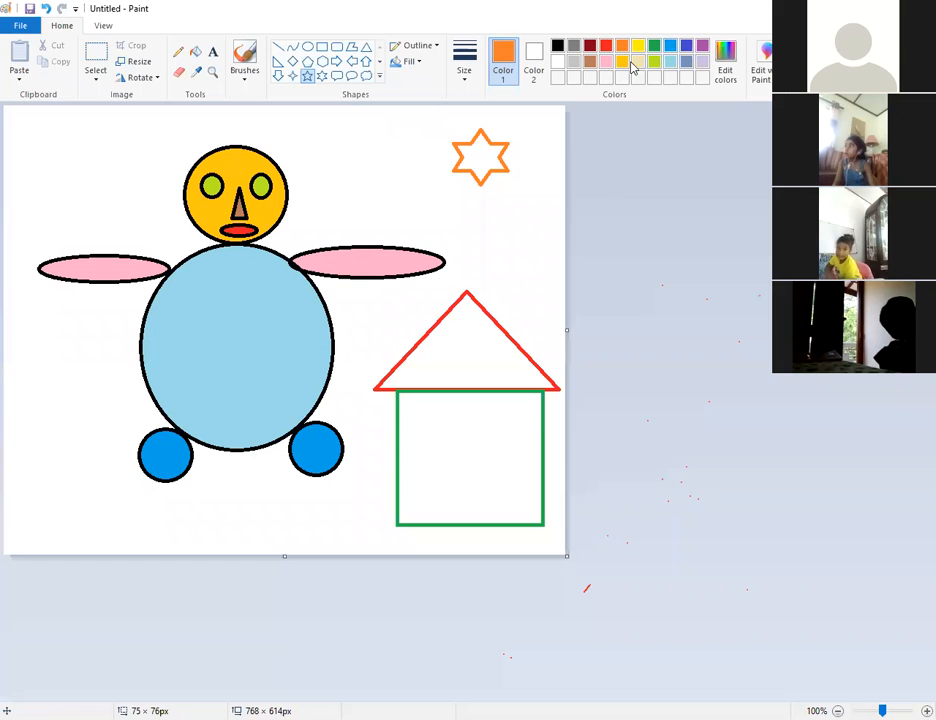
pyautogui.click(670, 45)
pyautogui.moveTo(362, 140); pyautogui.dragTo(432, 196)
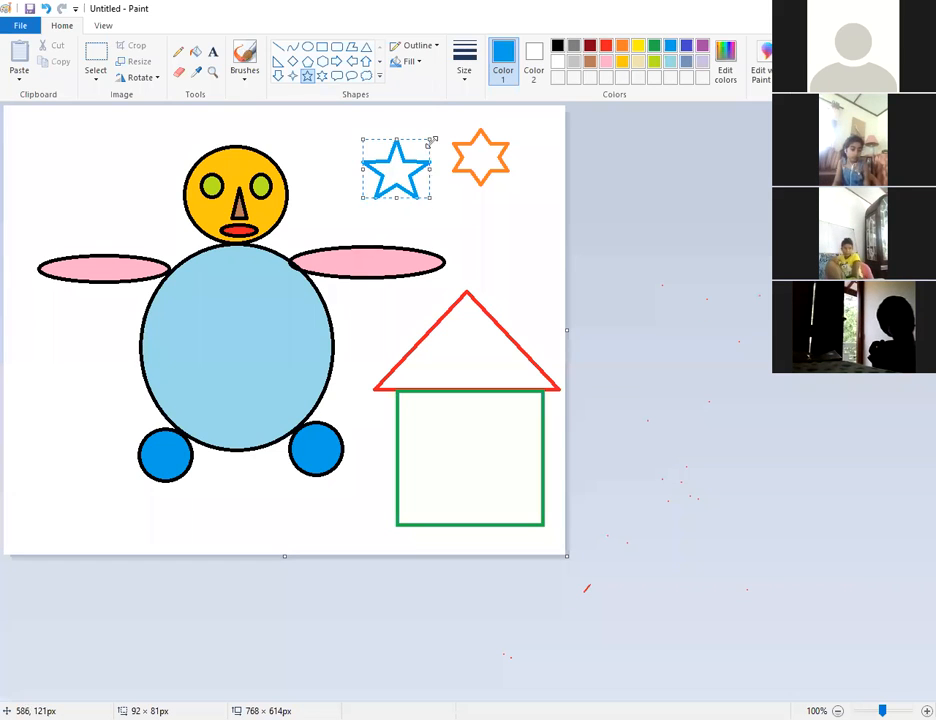
pyautogui.click(420, 211)
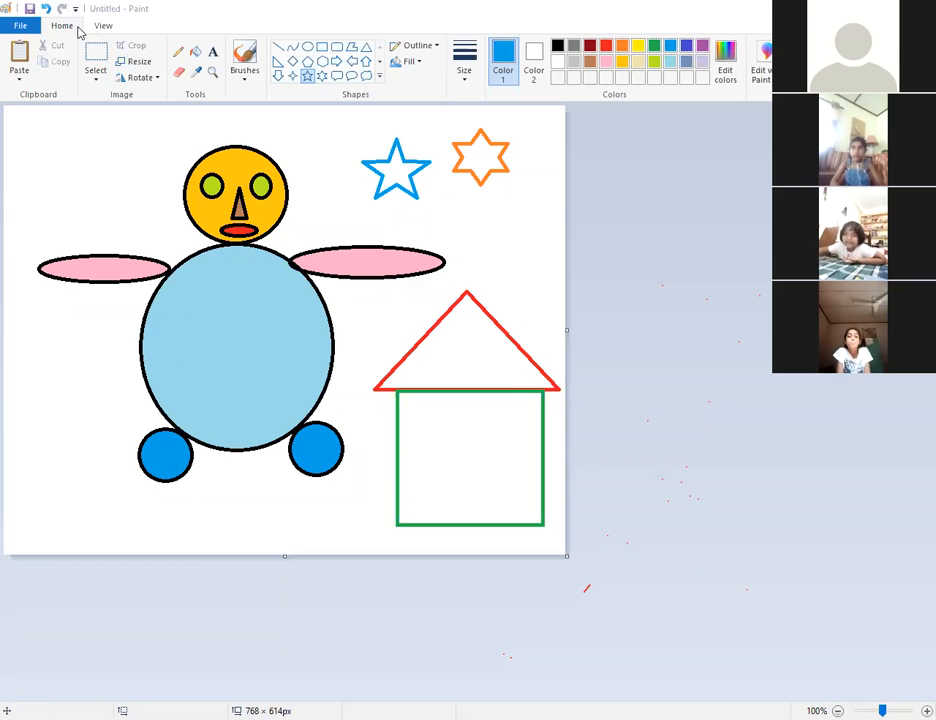
pyautogui.click(96, 85)
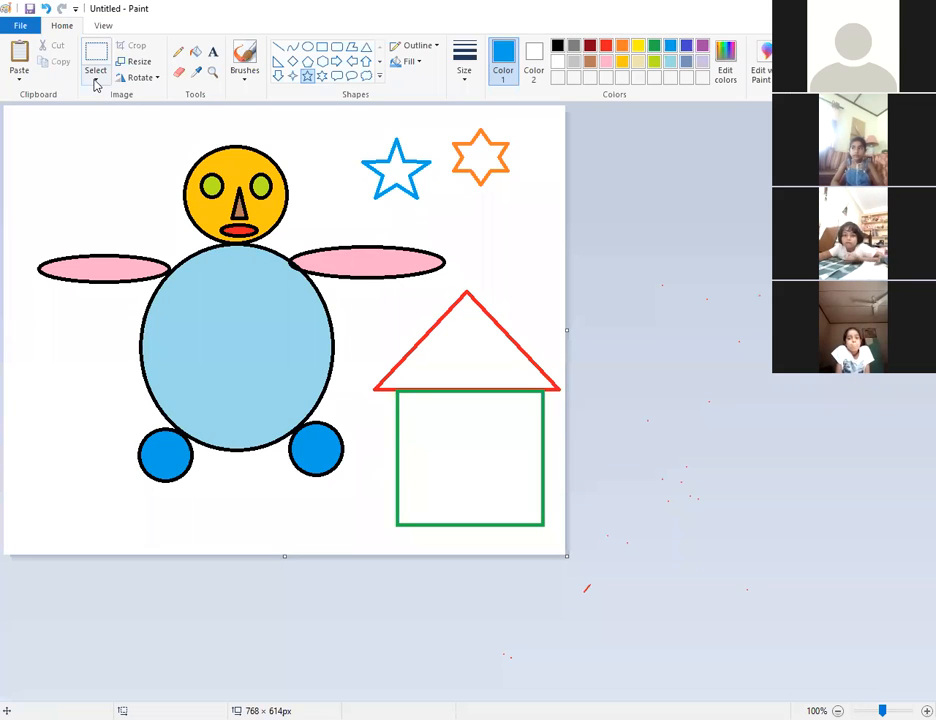
pyautogui.click(96, 85)
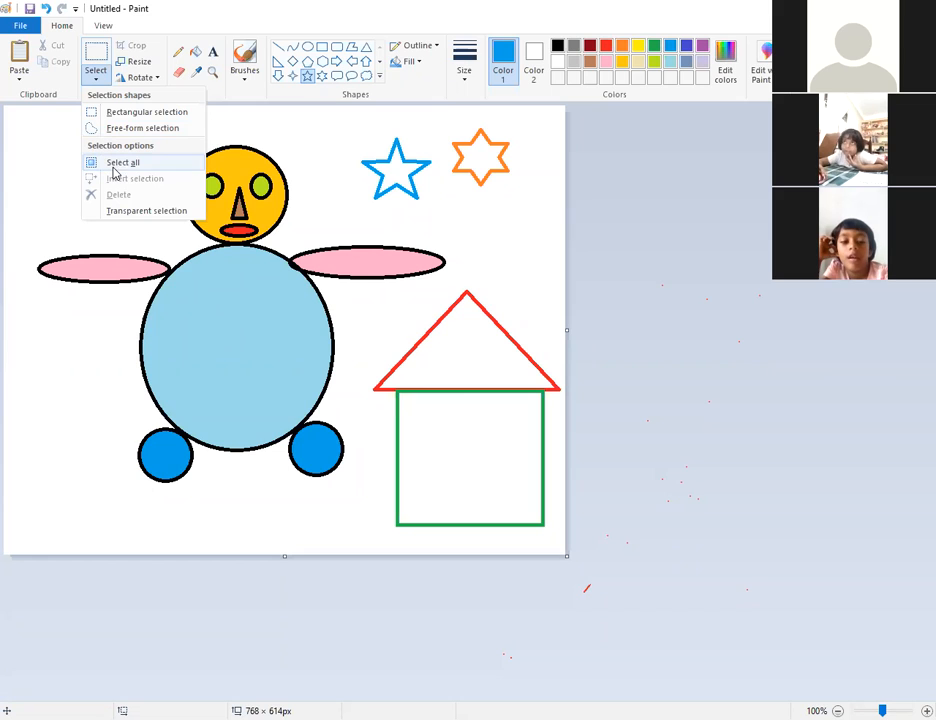
pyautogui.click(463, 62)
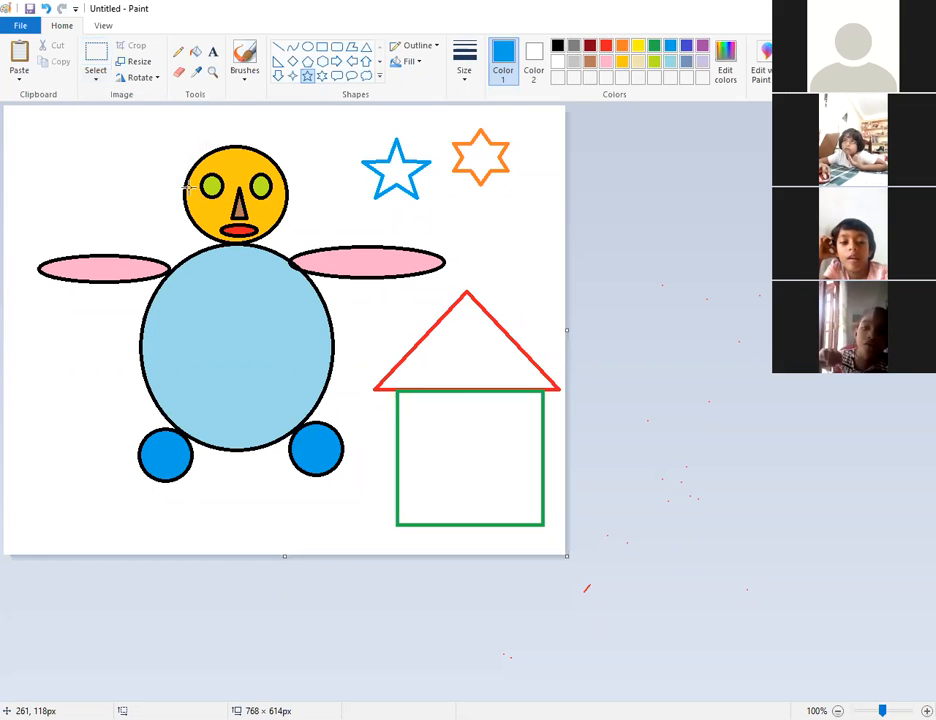
pyautogui.click(97, 83)
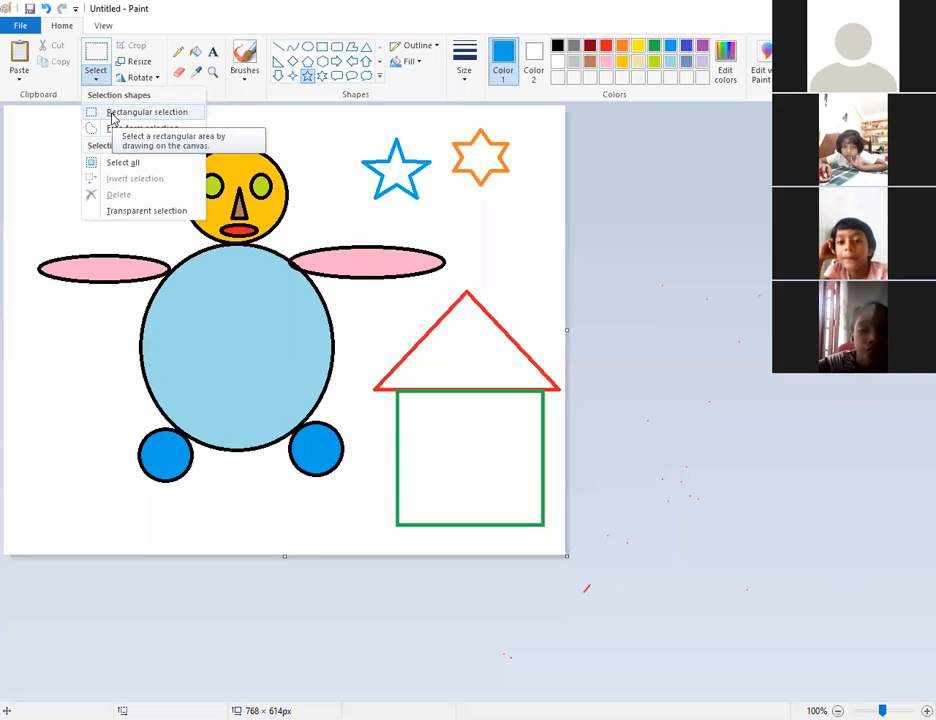
pyautogui.click(140, 113)
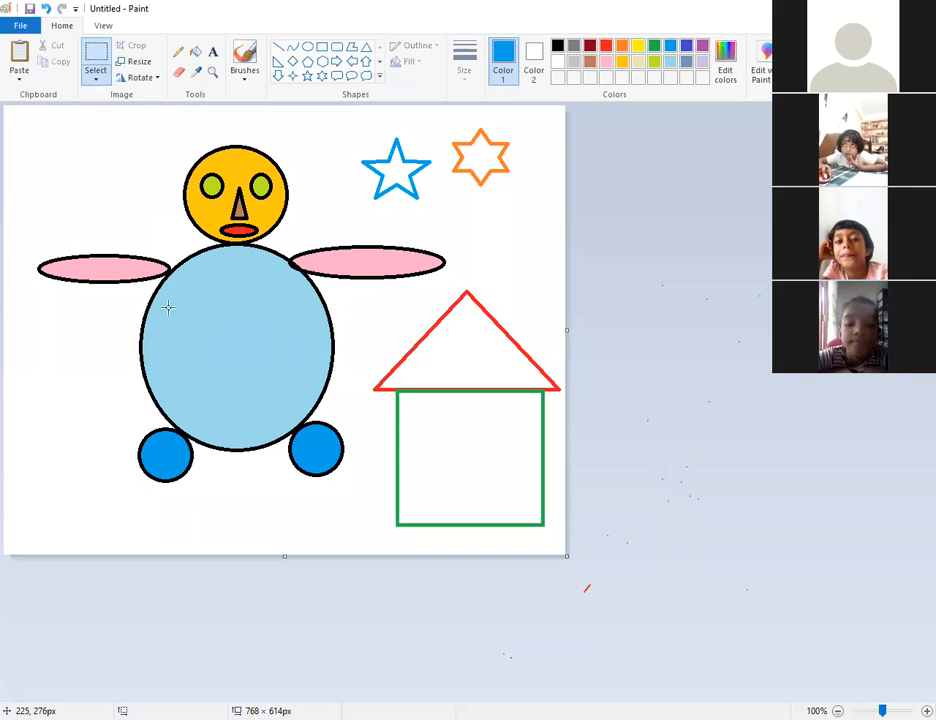
pyautogui.moveTo(165, 306); pyautogui.dragTo(311, 388)
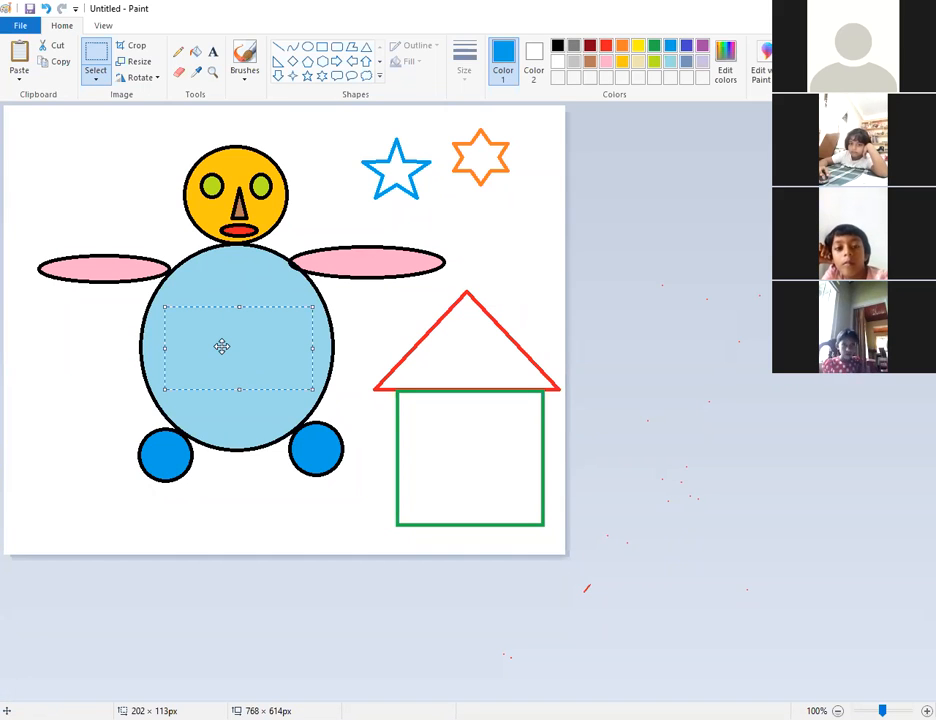
pyautogui.moveTo(221, 346); pyautogui.dragTo(23, 378)
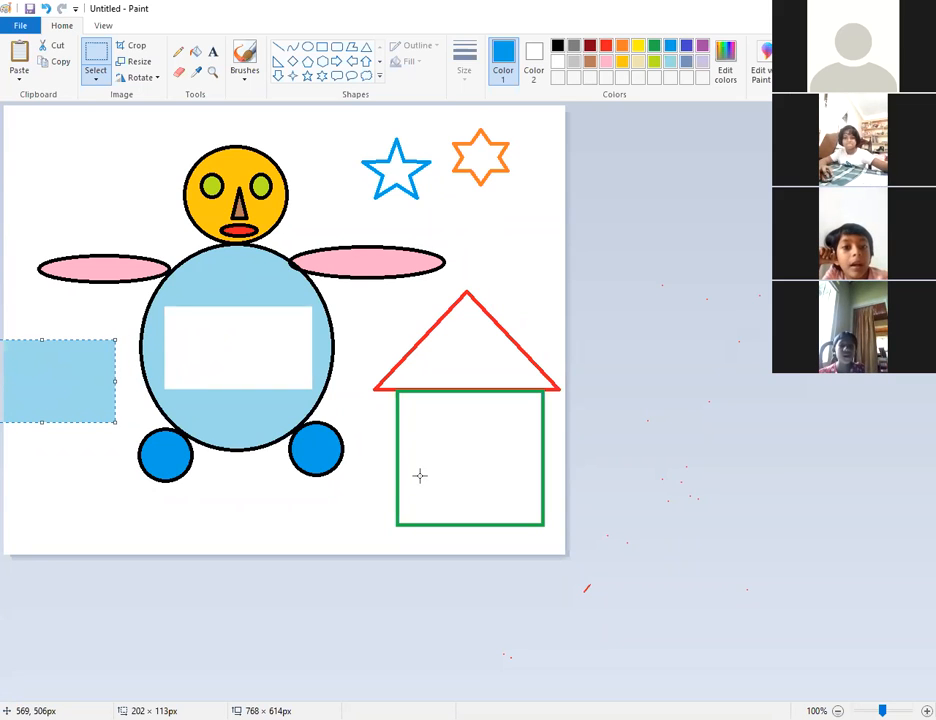
pyautogui.hotkey('ctrl', 'z')
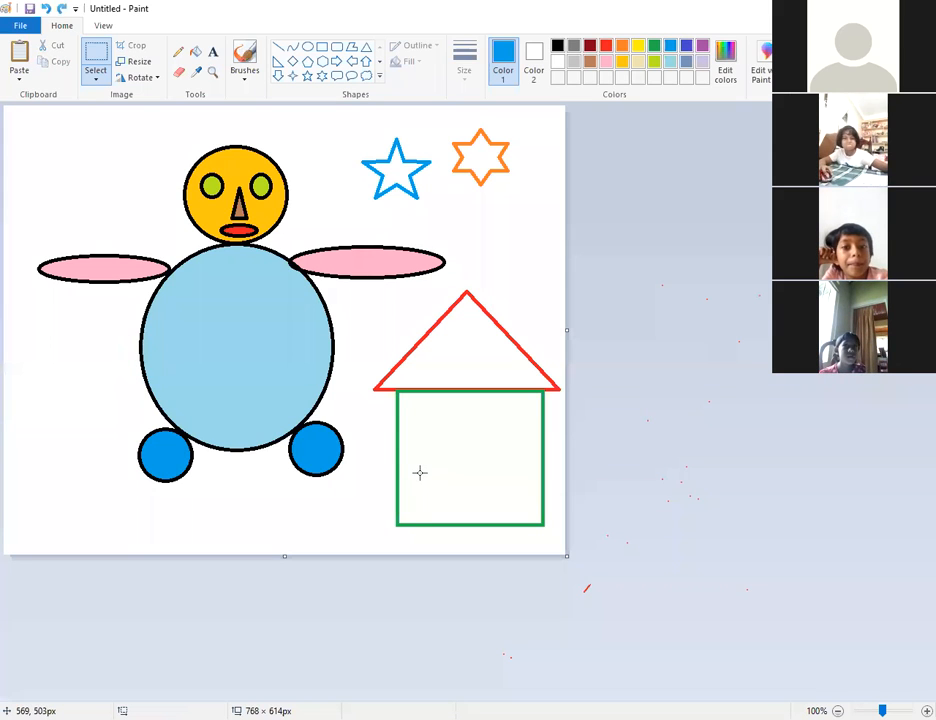
pyautogui.click(97, 84)
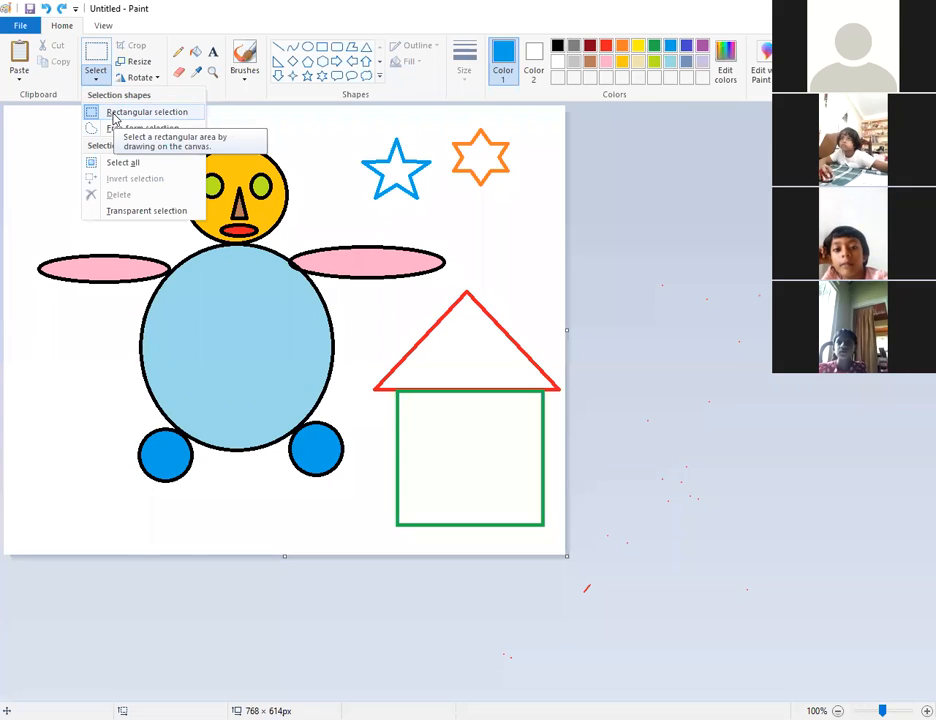
# Select a tall rectangle of the light-blue body and drag it up beside the house roof.
pyautogui.click(178, 306)
pyautogui.moveTo(175, 305); pyautogui.dragTo(238, 417)
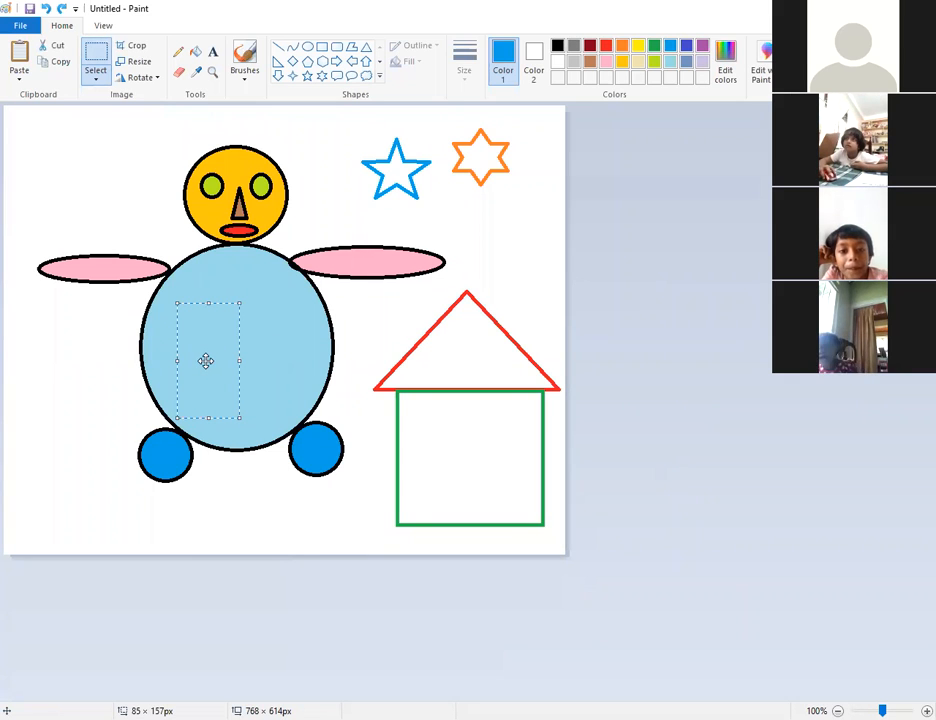
pyautogui.press('Escape')
pyautogui.moveTo(205, 361); pyautogui.dragTo(523, 270)
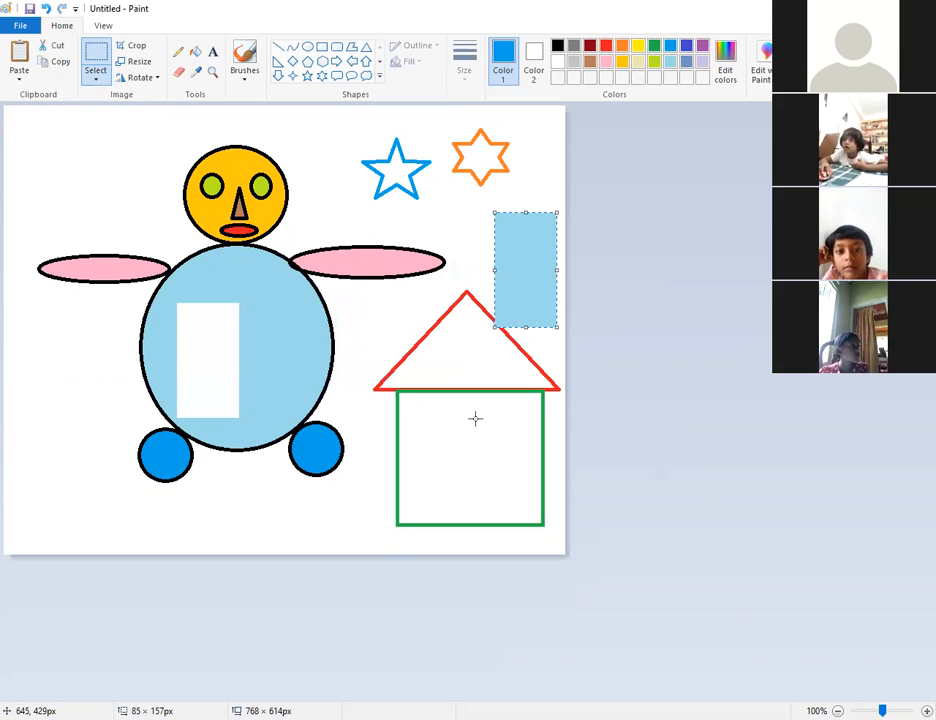
# Undo the body-piece move, trial-move an upper-body strip above the roof, then undo that too.
pyautogui.click(46, 10)
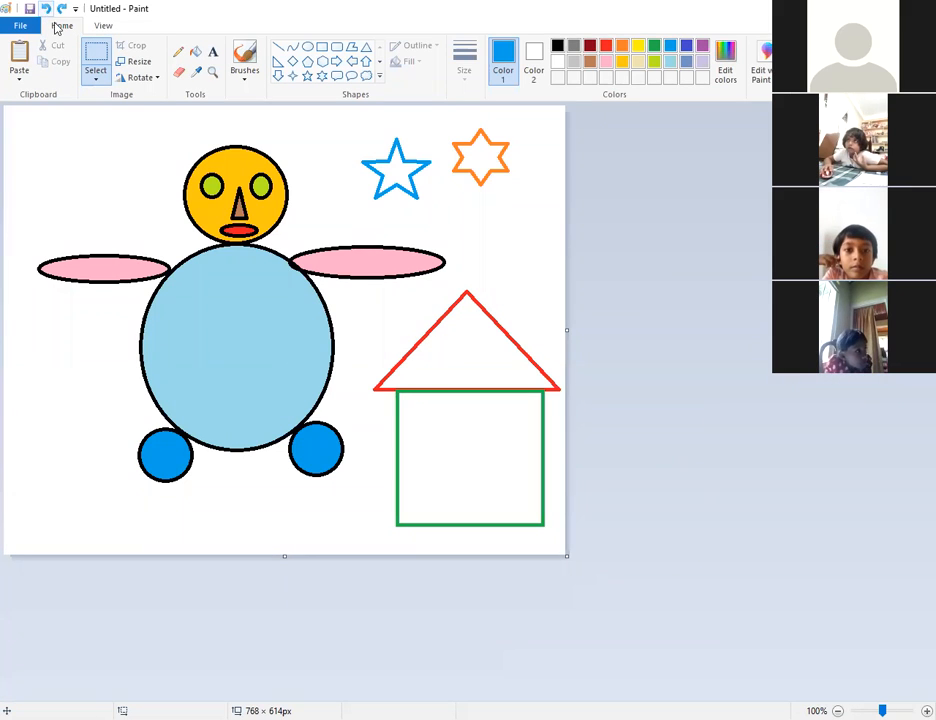
pyautogui.moveTo(193, 279); pyautogui.dragTo(303, 308)
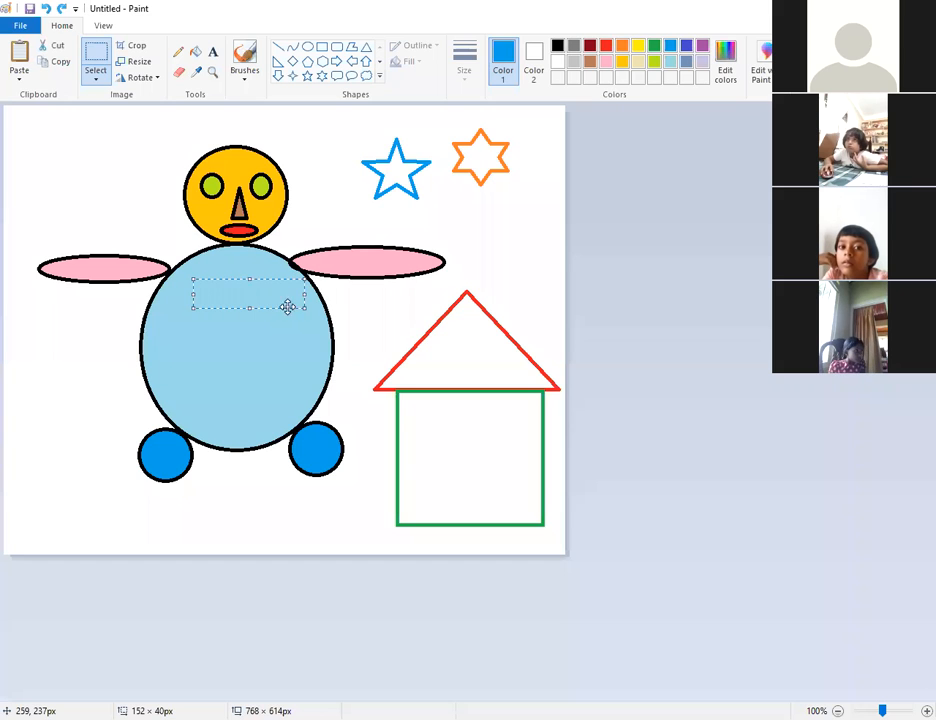
pyautogui.moveTo(236, 290); pyautogui.dragTo(467, 281)
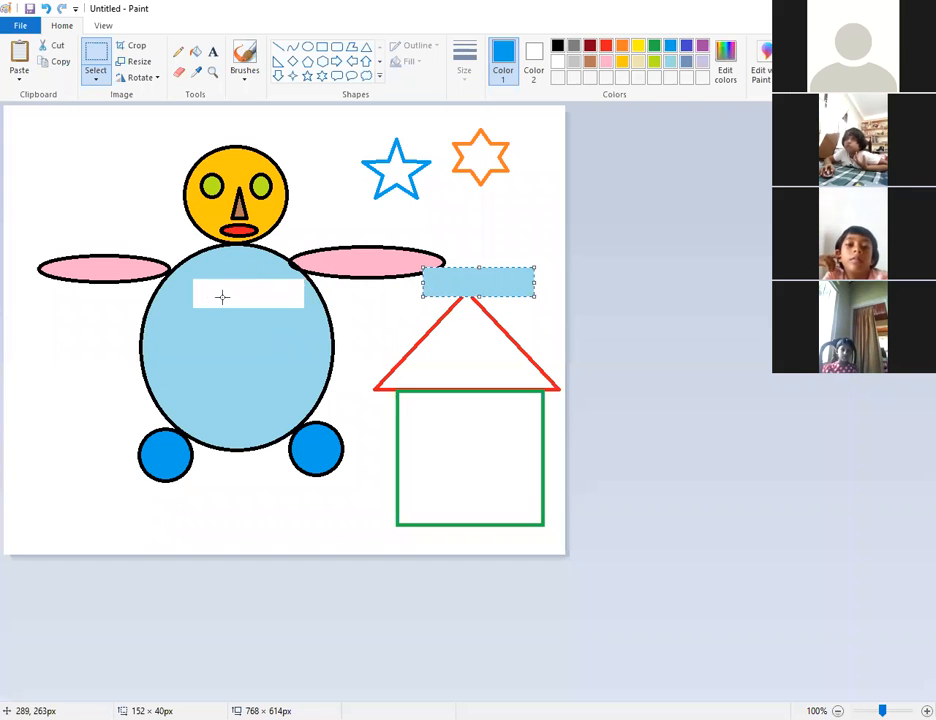
pyautogui.moveTo(476, 282)
pyautogui.mouseDown()
pyautogui.moveTo(366, 272)
pyautogui.moveTo(261, 291)
pyautogui.moveTo(462, 295)
pyautogui.mouseUp()
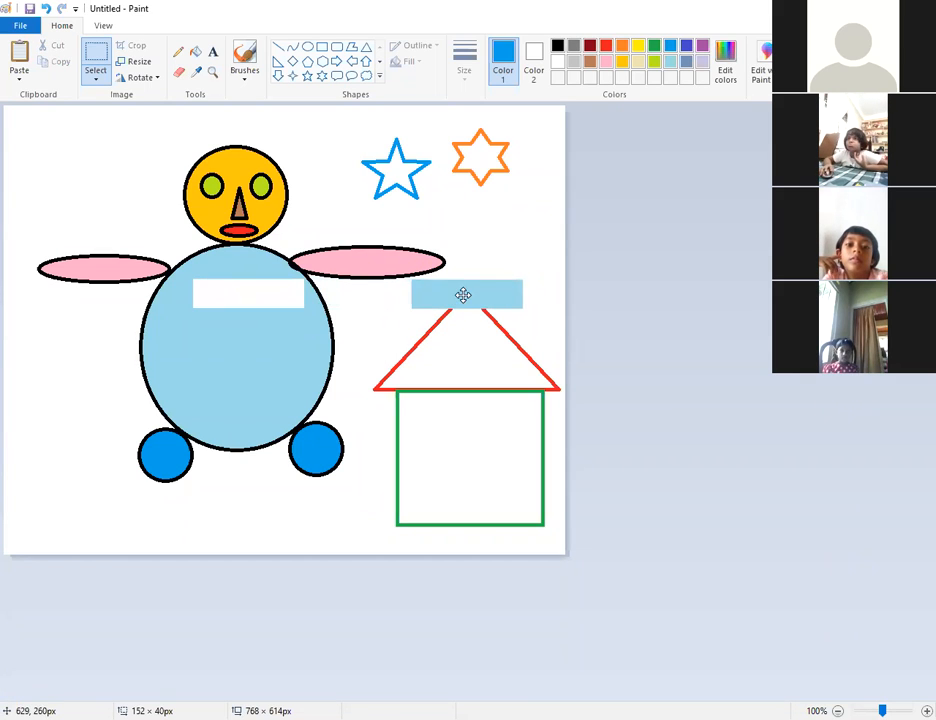
pyautogui.click(47, 9)
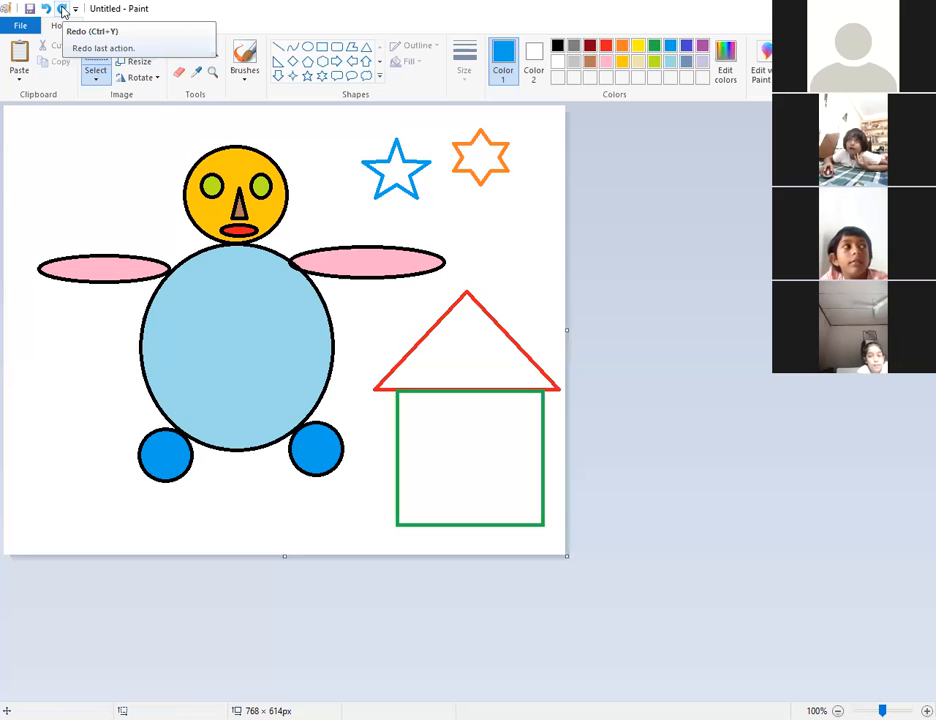
pyautogui.click(62, 10)
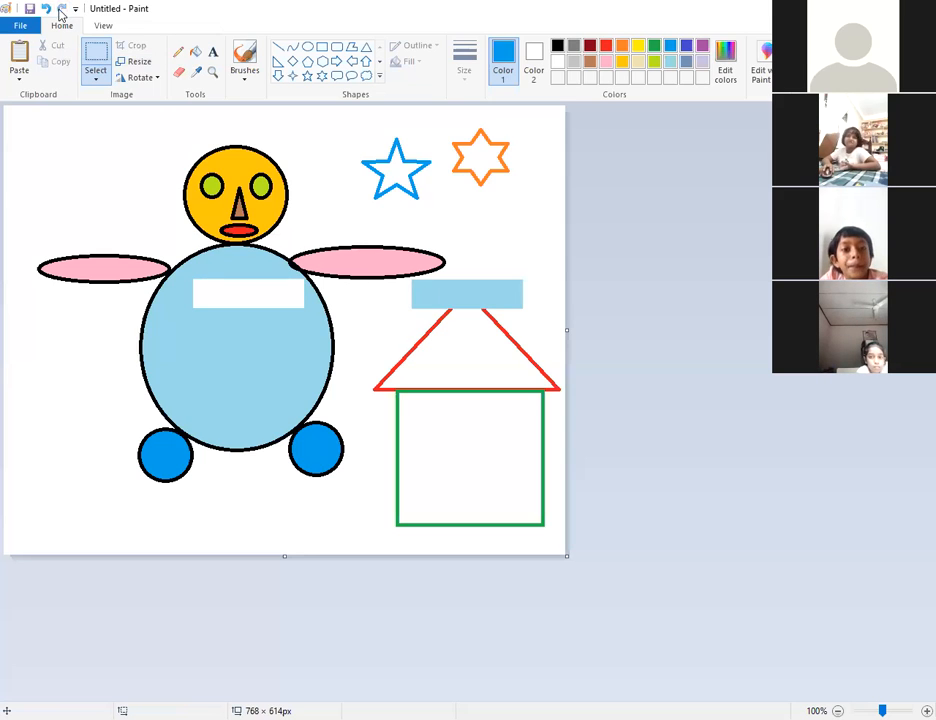
pyautogui.click(47, 10)
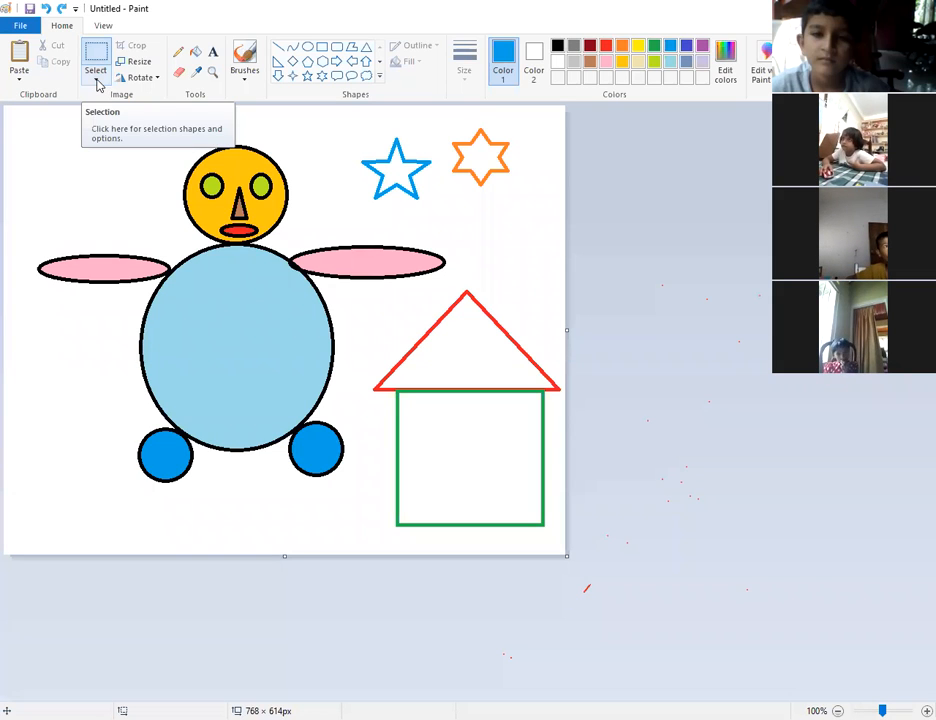
# Switch to free-form selection, move a traced body piece onto the roof, then undo it.
pyautogui.click(97, 82)
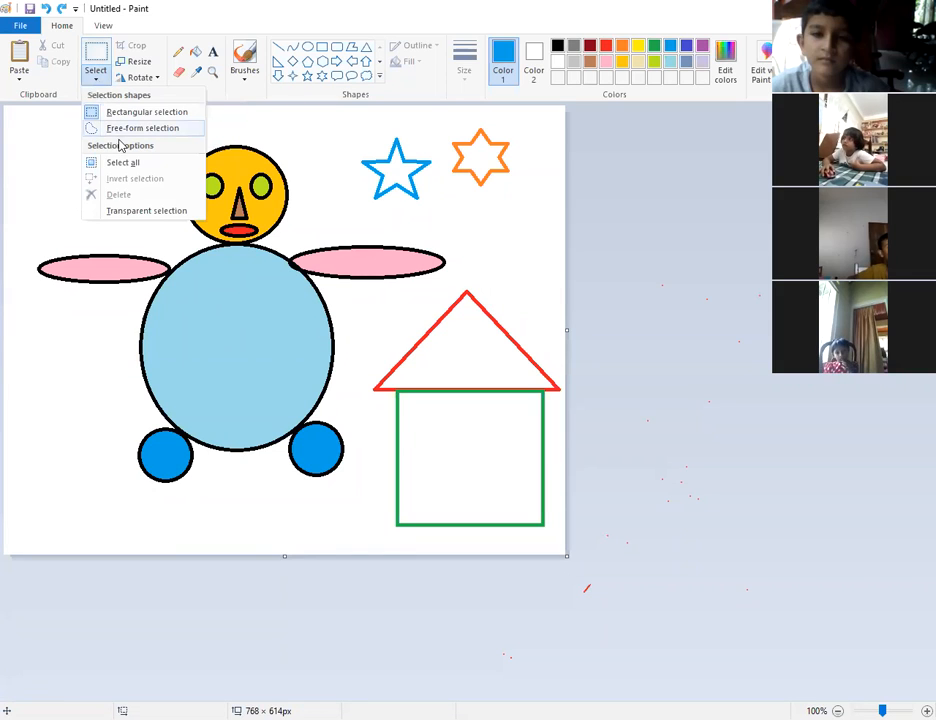
pyautogui.click(118, 129)
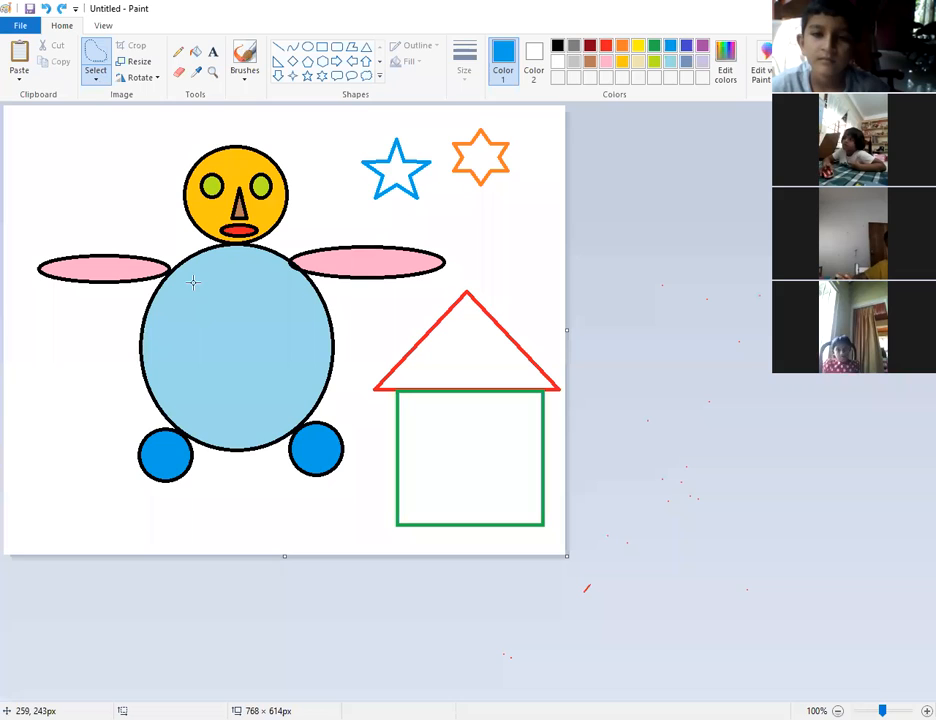
pyautogui.moveTo(183, 285)
pyautogui.mouseDown()
pyautogui.moveTo(166, 349)
pyautogui.moveTo(192, 387)
pyautogui.moveTo(251, 436)
pyautogui.moveTo(277, 430)
pyautogui.moveTo(294, 399)
pyautogui.moveTo(291, 354)
pyautogui.moveTo(305, 327)
pyautogui.moveTo(254, 265)
pyautogui.moveTo(226, 260)
pyautogui.moveTo(192, 284)
pyautogui.mouseUp()
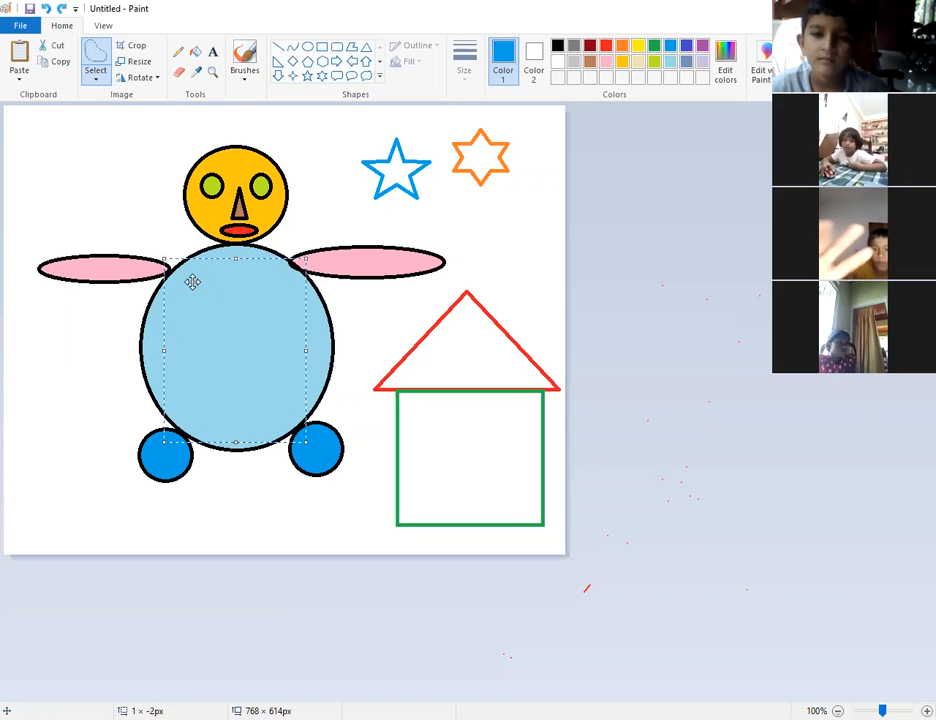
pyautogui.moveTo(205, 333); pyautogui.dragTo(464, 240)
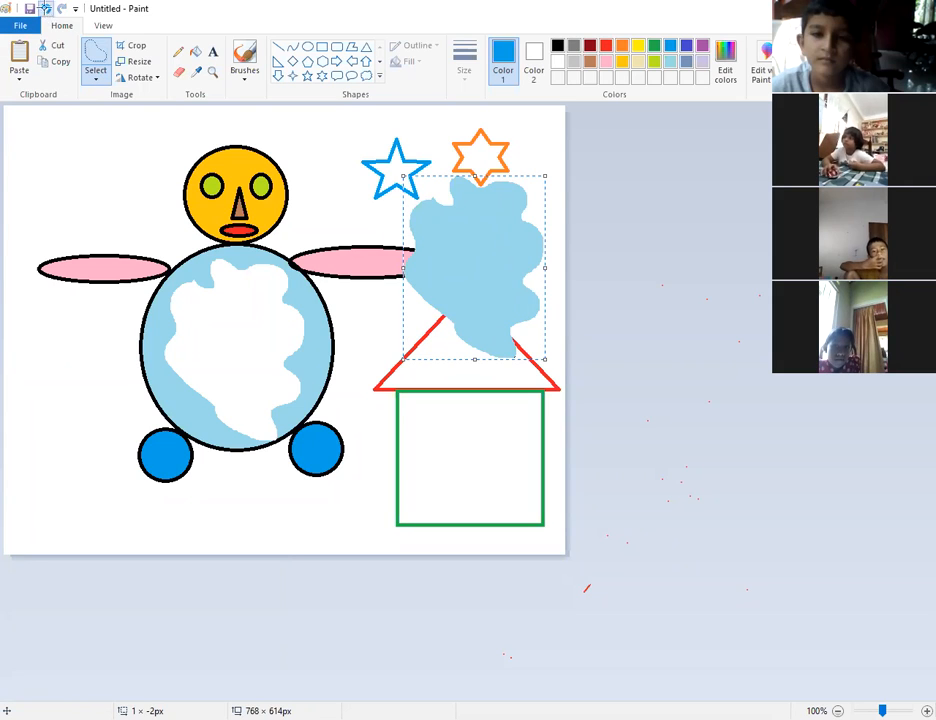
pyautogui.click(45, 8)
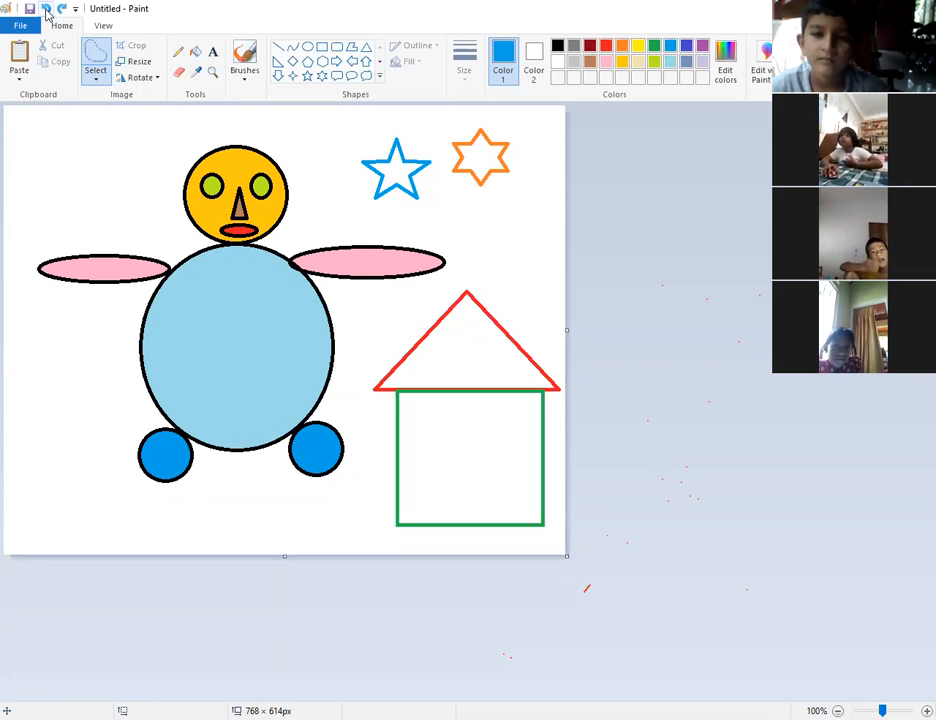
# With free-form selection again, trace a blob on the body, undo it, then trace a triangle.
pyautogui.click(97, 82)
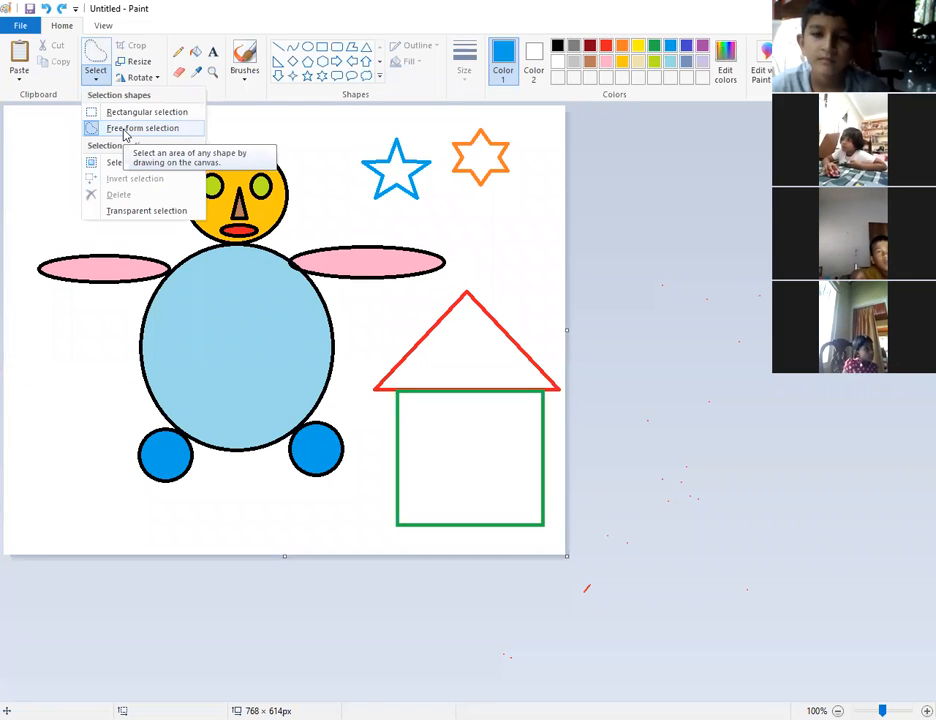
pyautogui.click(124, 131)
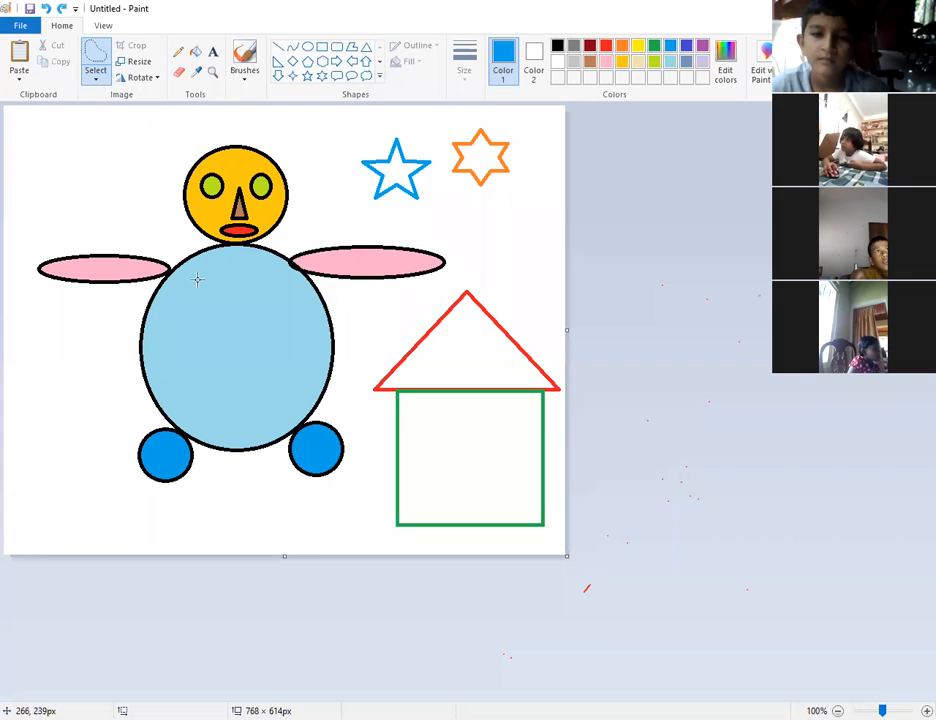
pyautogui.moveTo(220, 306)
pyautogui.mouseDown()
pyautogui.moveTo(178, 309)
pyautogui.moveTo(186, 341)
pyautogui.moveTo(178, 350)
pyautogui.moveTo(203, 394)
pyautogui.moveTo(213, 386)
pyautogui.moveTo(237, 400)
pyautogui.moveTo(252, 376)
pyautogui.moveTo(282, 367)
pyautogui.moveTo(259, 340)
pyautogui.moveTo(287, 329)
pyautogui.moveTo(236, 272)
pyautogui.moveTo(209, 282)
pyautogui.moveTo(212, 298)
pyautogui.moveTo(297, 326)
pyautogui.mouseUp()
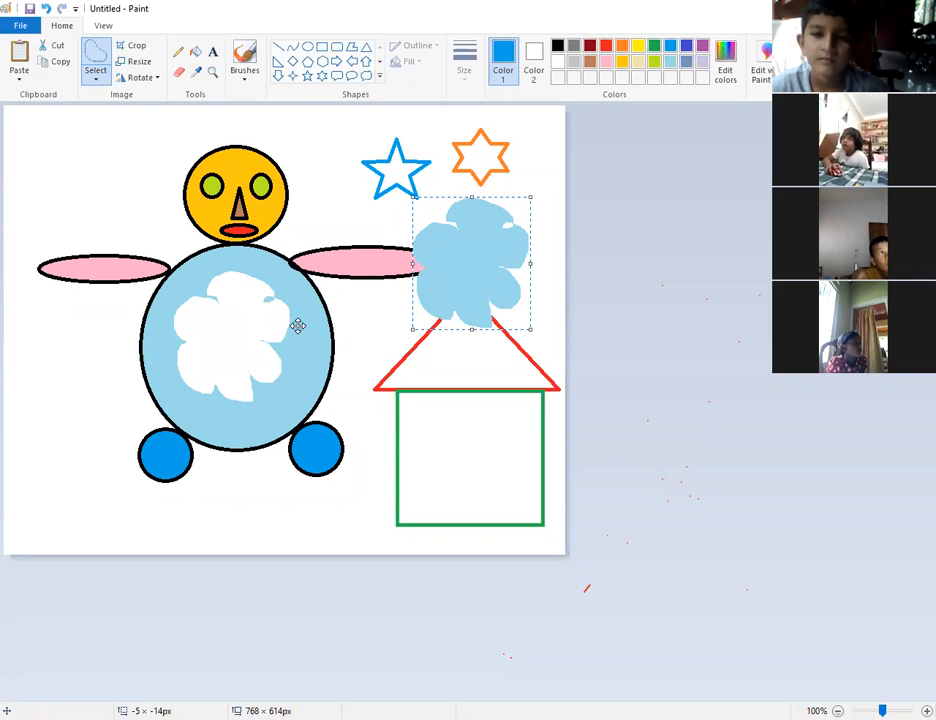
pyautogui.click(47, 10)
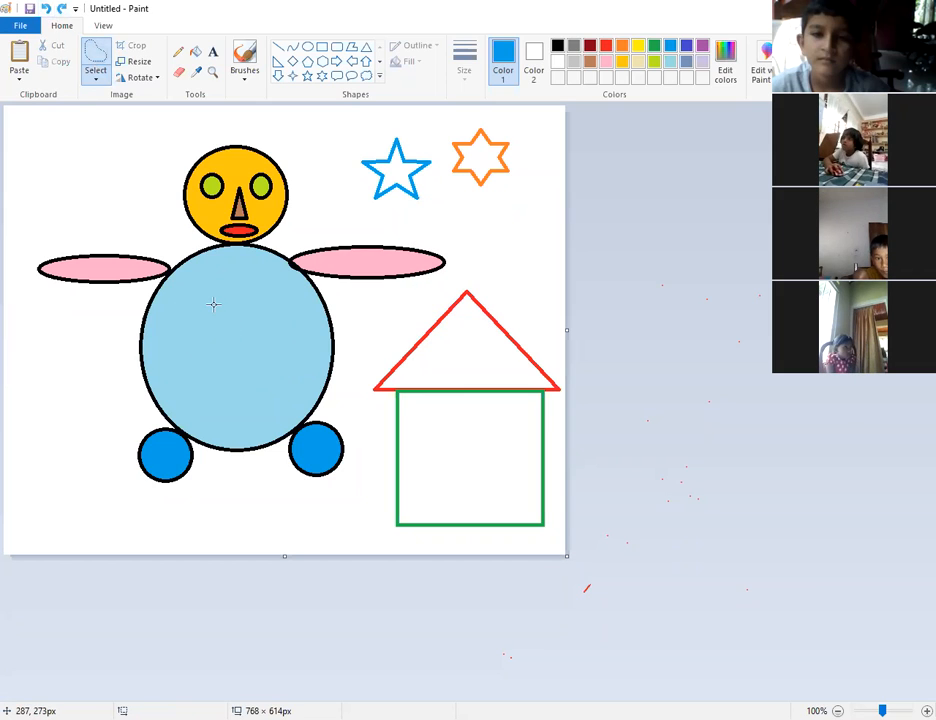
pyautogui.moveTo(219, 282)
pyautogui.mouseDown()
pyautogui.moveTo(179, 389)
pyautogui.moveTo(289, 383)
pyautogui.moveTo(217, 282)
pyautogui.mouseUp()
pyautogui.moveTo(226, 330); pyautogui.dragTo(483, 239)
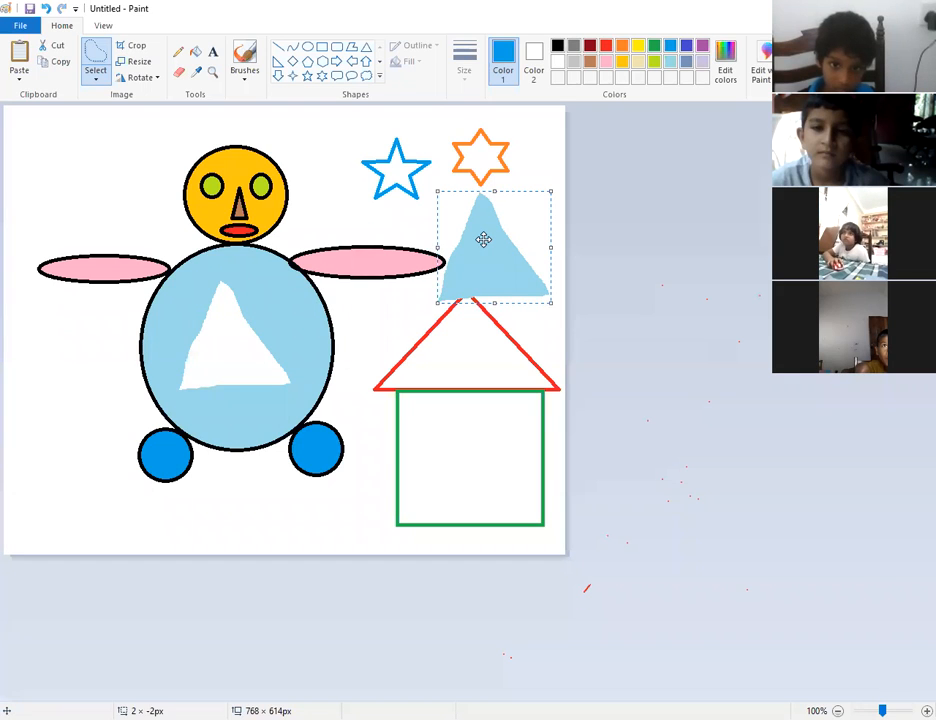
pyautogui.hotkey('ctrl', 'z')
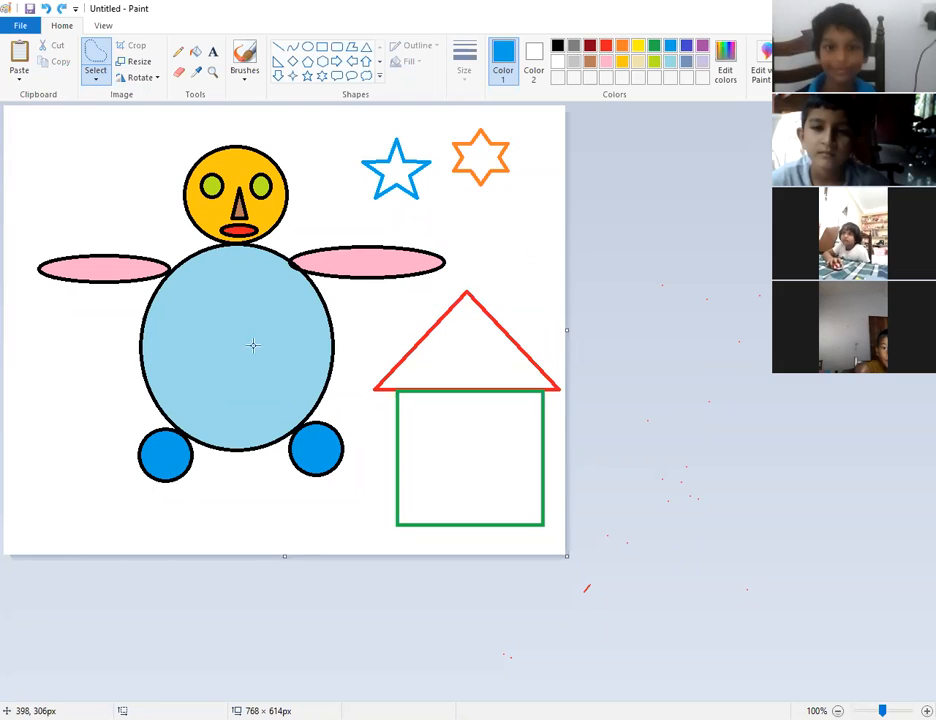
pyautogui.click(171, 139)
pyautogui.moveTo(176, 139)
pyautogui.mouseDown()
pyautogui.moveTo(145, 234)
pyautogui.moveTo(121, 269)
pyautogui.moveTo(121, 318)
pyautogui.moveTo(191, 345)
pyautogui.moveTo(201, 385)
pyautogui.moveTo(265, 395)
pyautogui.moveTo(278, 370)
pyautogui.moveTo(337, 320)
pyautogui.moveTo(365, 262)
pyautogui.moveTo(316, 330)
pyautogui.moveTo(325, 222)
pyautogui.moveTo(302, 142)
pyautogui.moveTo(253, 121)
pyautogui.moveTo(213, 133)
pyautogui.moveTo(174, 140)
pyautogui.mouseUp()
pyautogui.moveTo(256, 233); pyautogui.dragTo(226, 230)
pyautogui.hotkey('ctrl', 'z')
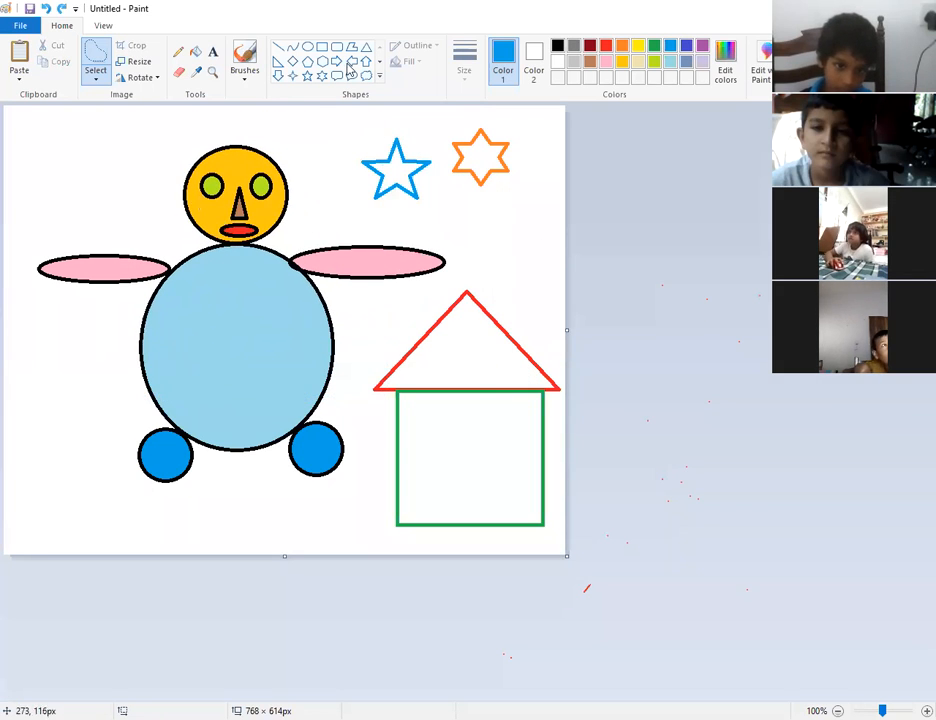
# Fill the white background around the figure with green using the bucket.
pyautogui.click(195, 51)
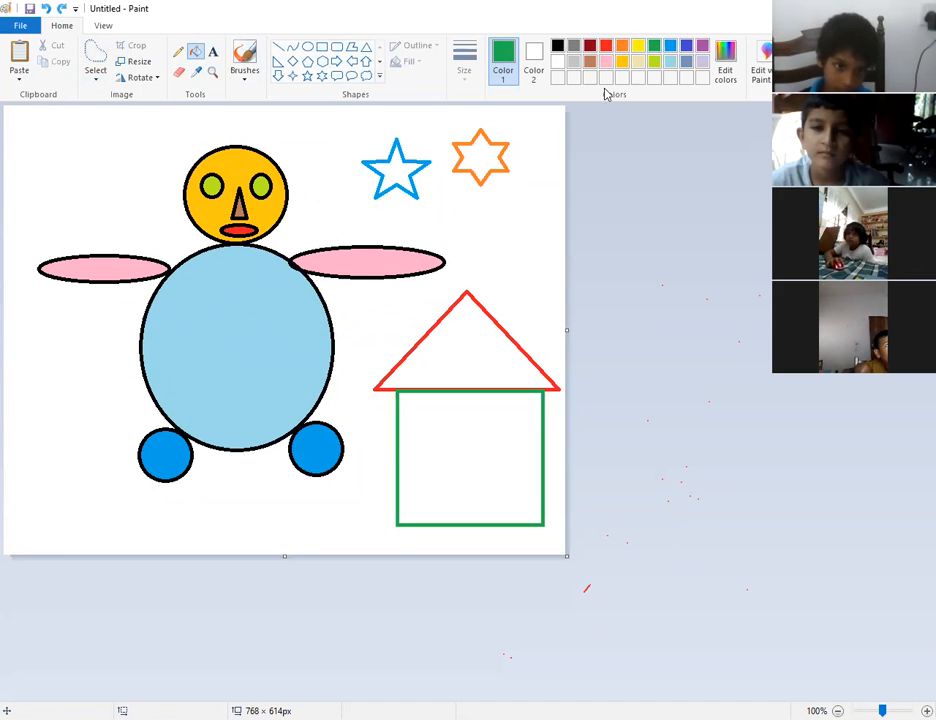
pyautogui.click(355, 342)
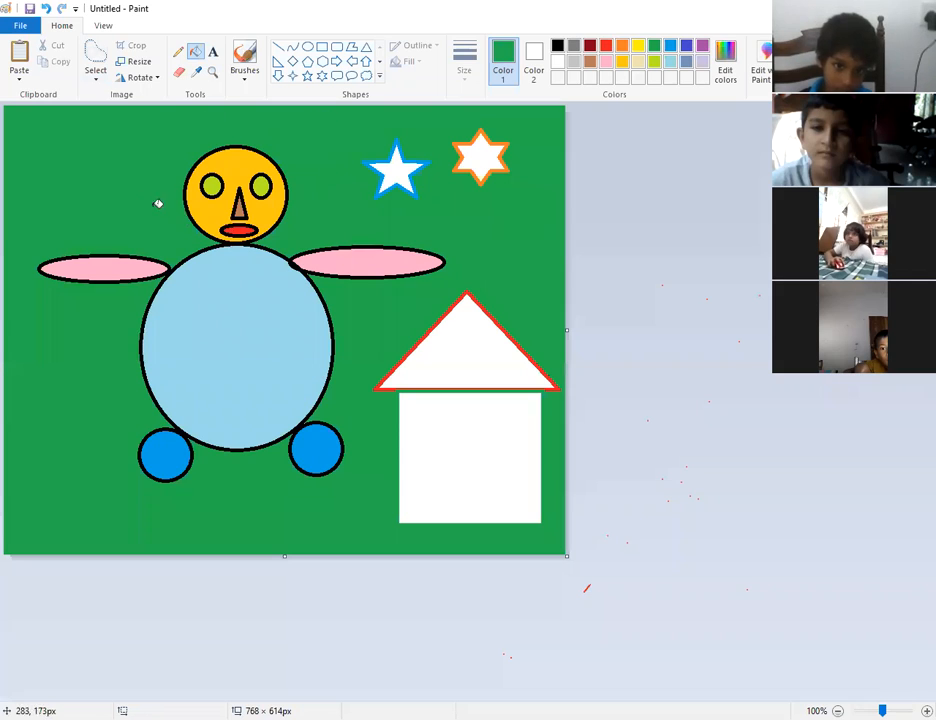
pyautogui.click(95, 83)
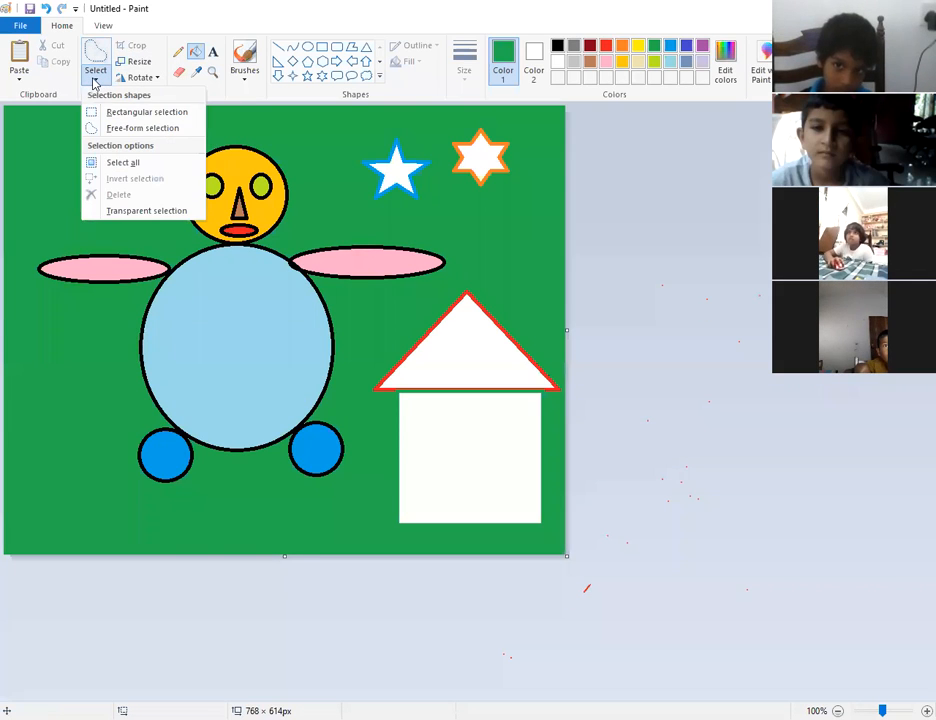
# Lasso the head and upper body, drag it onto the house, then undo the move.
pyautogui.click(104, 136)
pyautogui.moveTo(176, 131)
pyautogui.mouseDown()
pyautogui.moveTo(131, 189)
pyautogui.moveTo(148, 229)
pyautogui.moveTo(126, 257)
pyautogui.moveTo(164, 310)
pyautogui.moveTo(161, 340)
pyautogui.moveTo(237, 375)
pyautogui.moveTo(319, 356)
pyautogui.moveTo(317, 328)
pyautogui.moveTo(343, 242)
pyautogui.moveTo(333, 193)
pyautogui.moveTo(272, 120)
pyautogui.moveTo(184, 148)
pyautogui.mouseUp()
pyautogui.moveTo(213, 187)
pyautogui.mouseDown()
pyautogui.moveTo(336, 166)
pyautogui.moveTo(442, 193)
pyautogui.mouseUp()
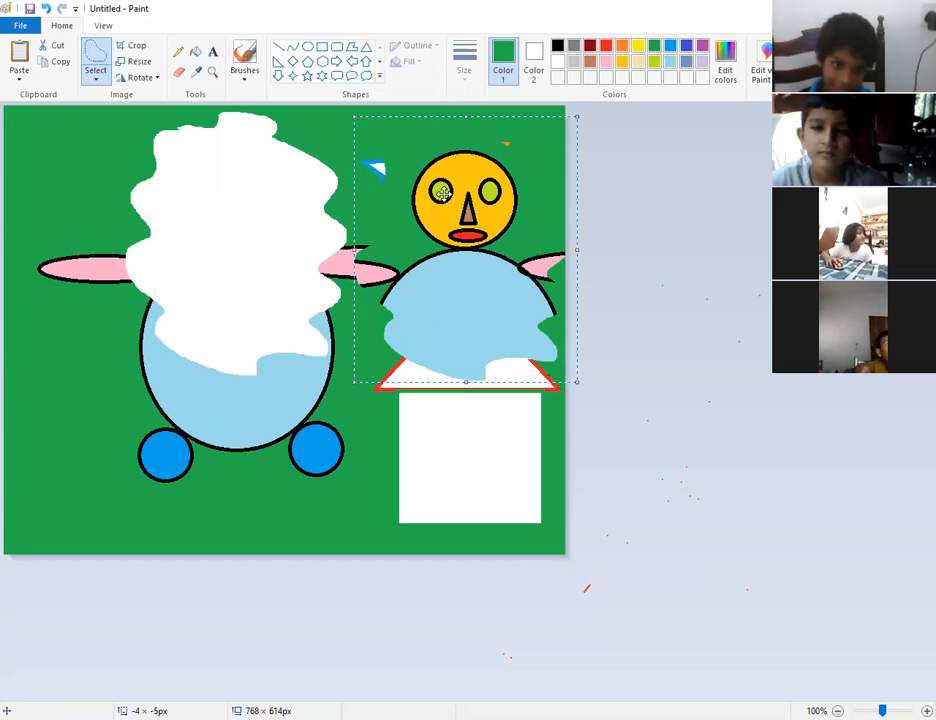
pyautogui.click(45, 8)
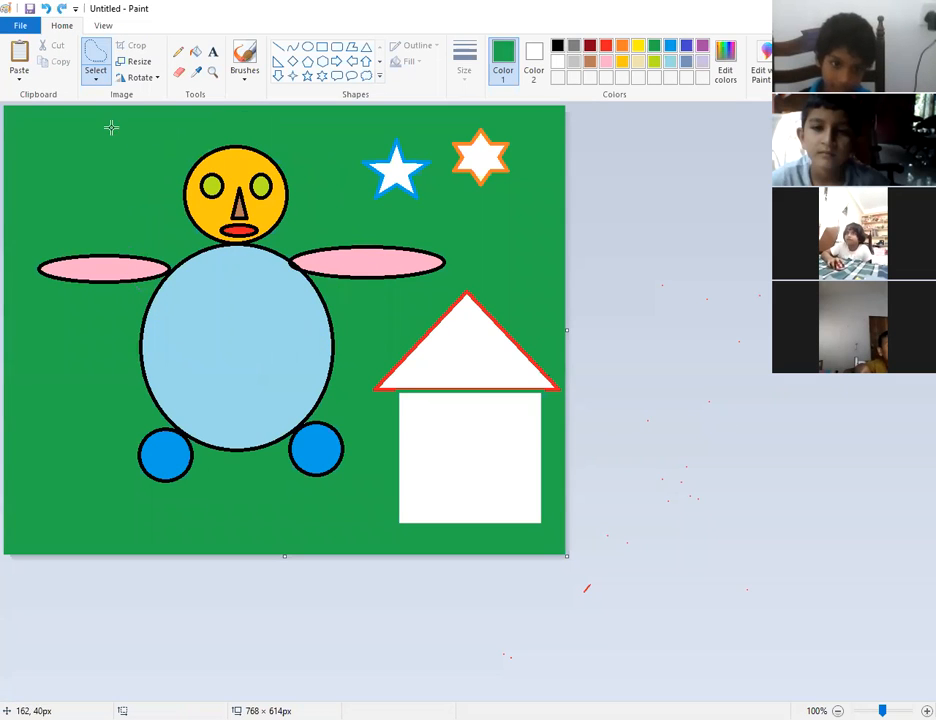
pyautogui.click(97, 84)
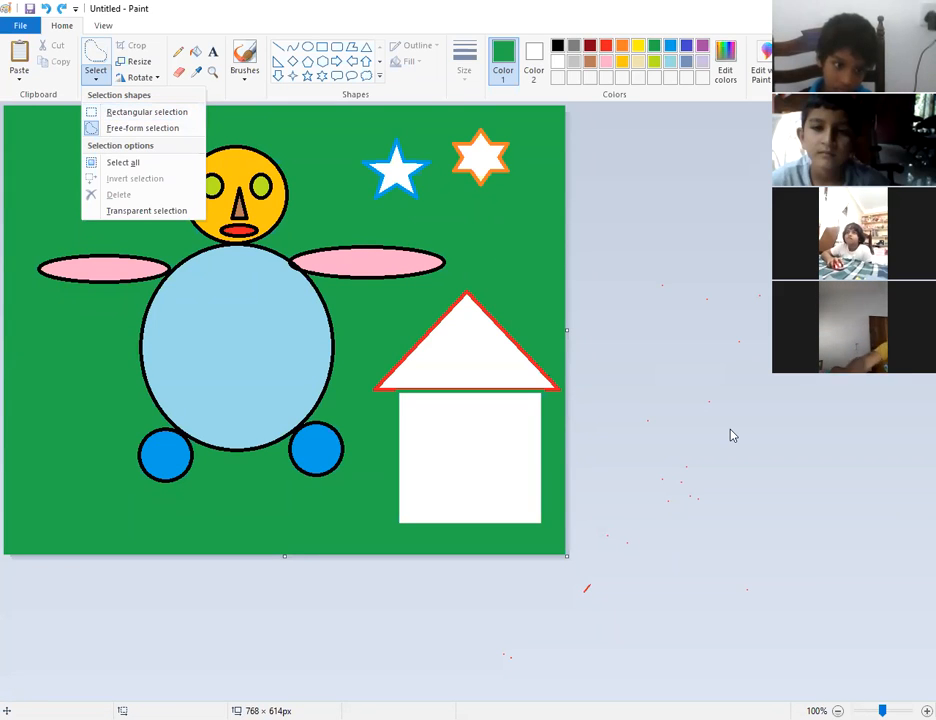
pyautogui.click(831, 491)
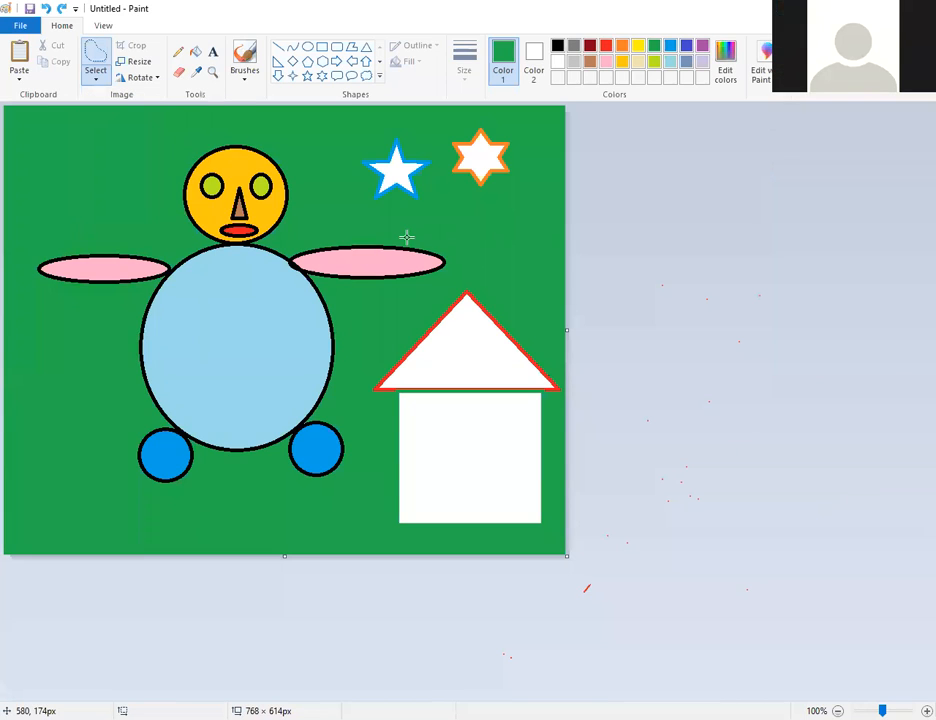
pyautogui.click(97, 84)
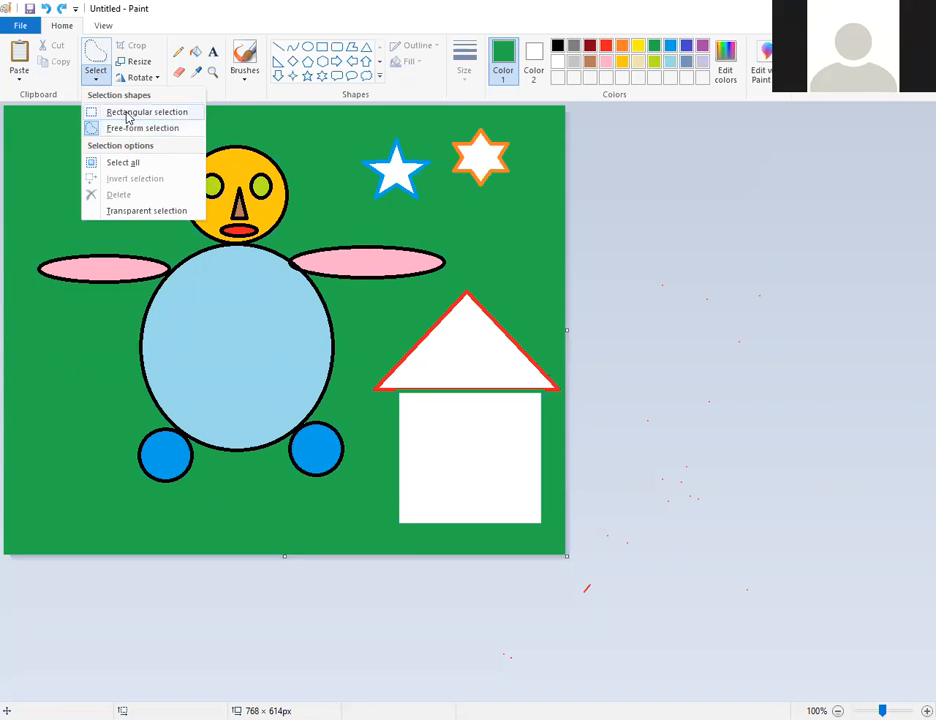
pyautogui.click(125, 111)
pyautogui.moveTo(138, 161); pyautogui.dragTo(422, 346)
pyautogui.moveTo(344, 325); pyautogui.dragTo(274, 418)
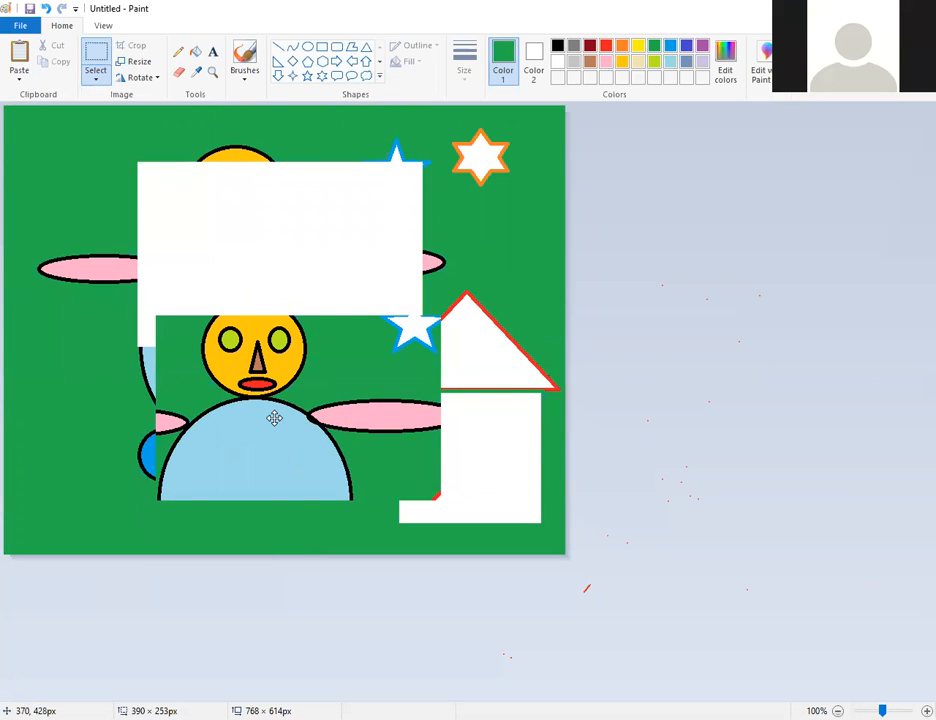
pyautogui.click(45, 8)
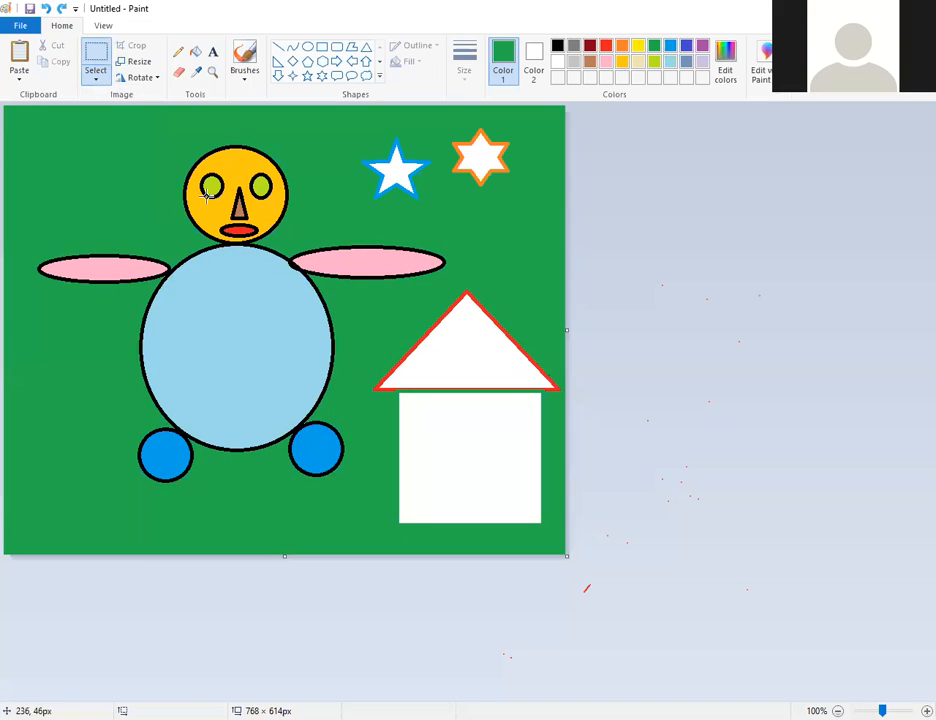
pyautogui.moveTo(140, 144); pyautogui.dragTo(364, 522)
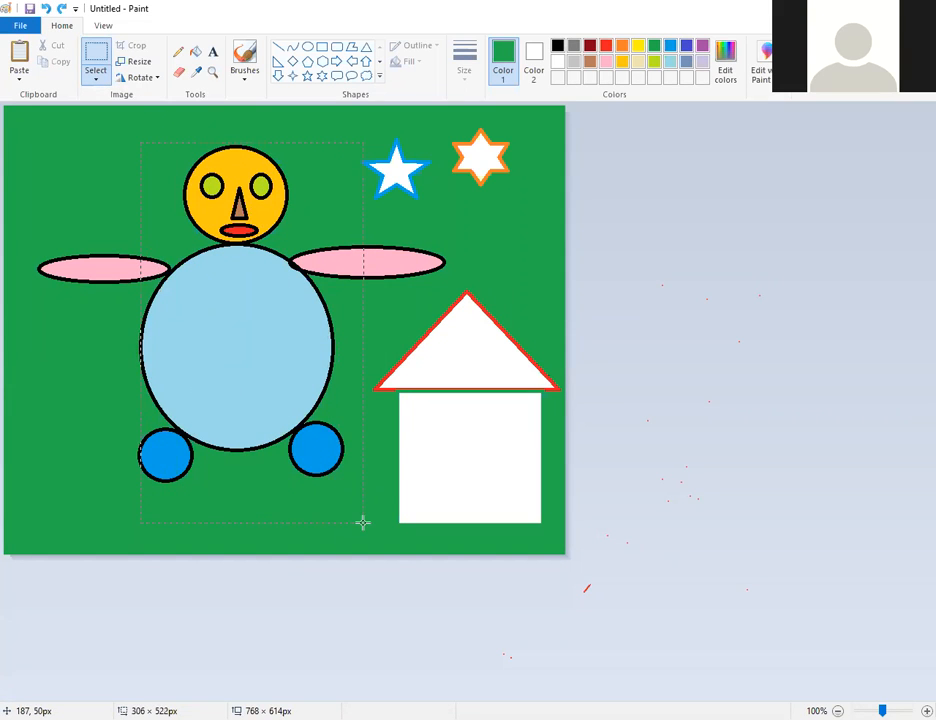
pyautogui.moveTo(259, 391); pyautogui.dragTo(504, 325)
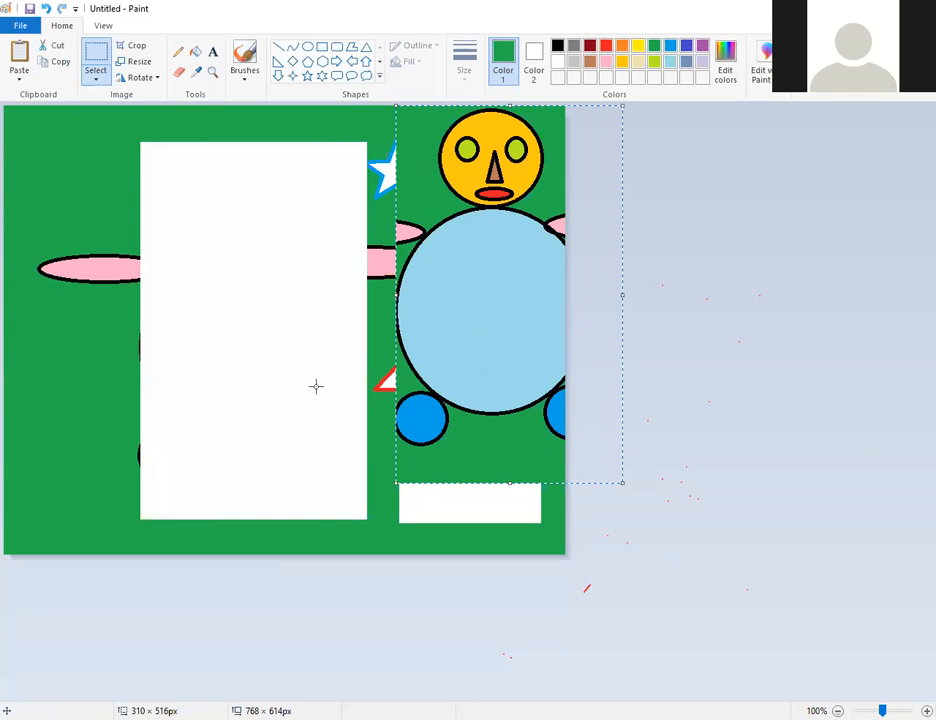
pyautogui.click(46, 9)
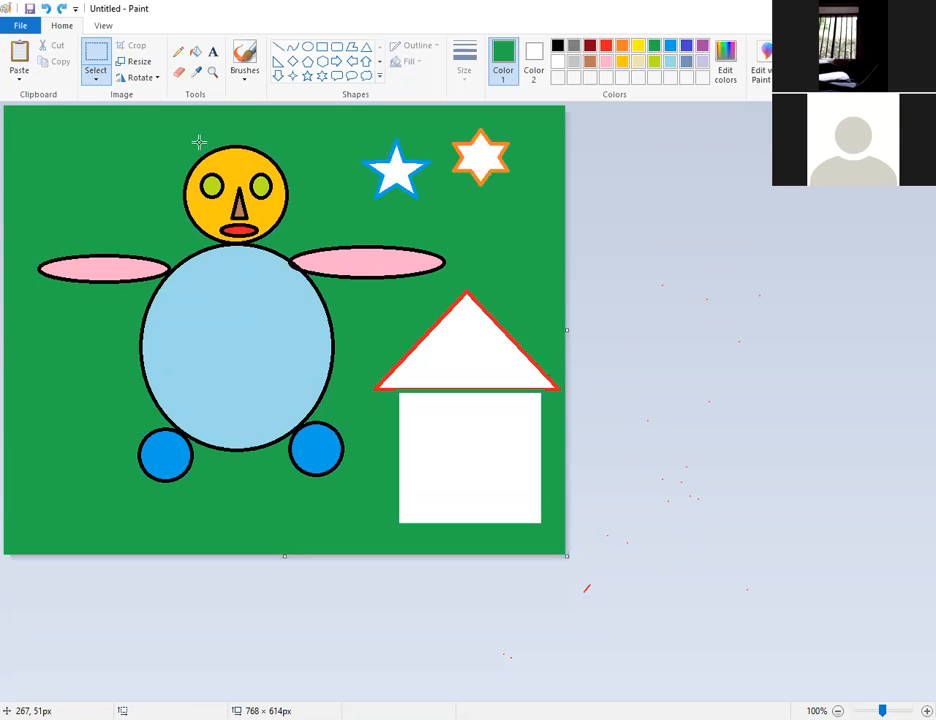
pyautogui.moveTo(157, 136); pyautogui.dragTo(144, 193)
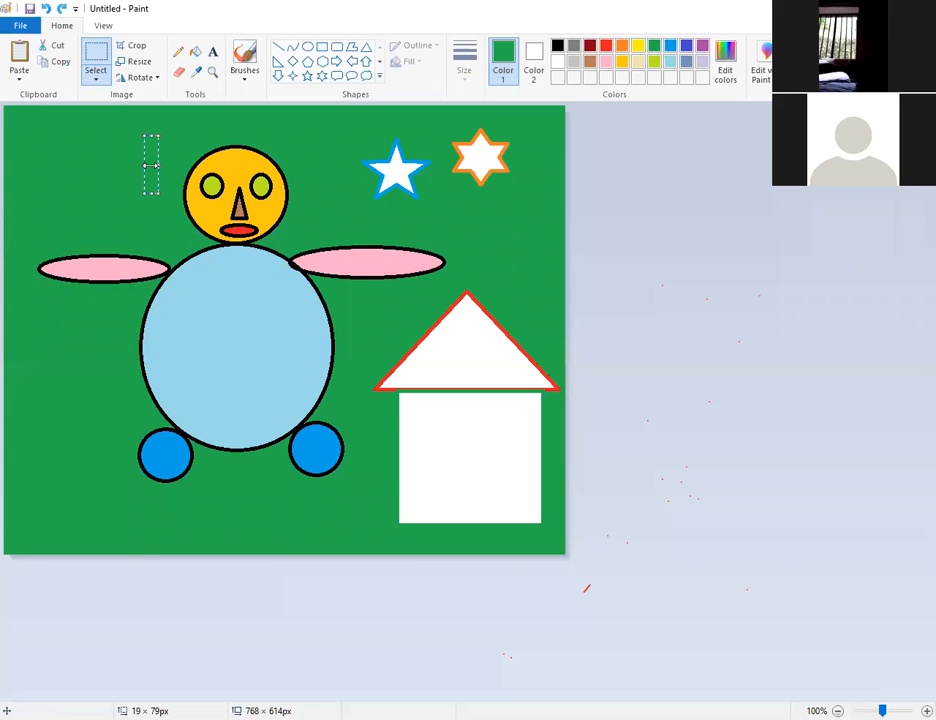
pyautogui.click(96, 76)
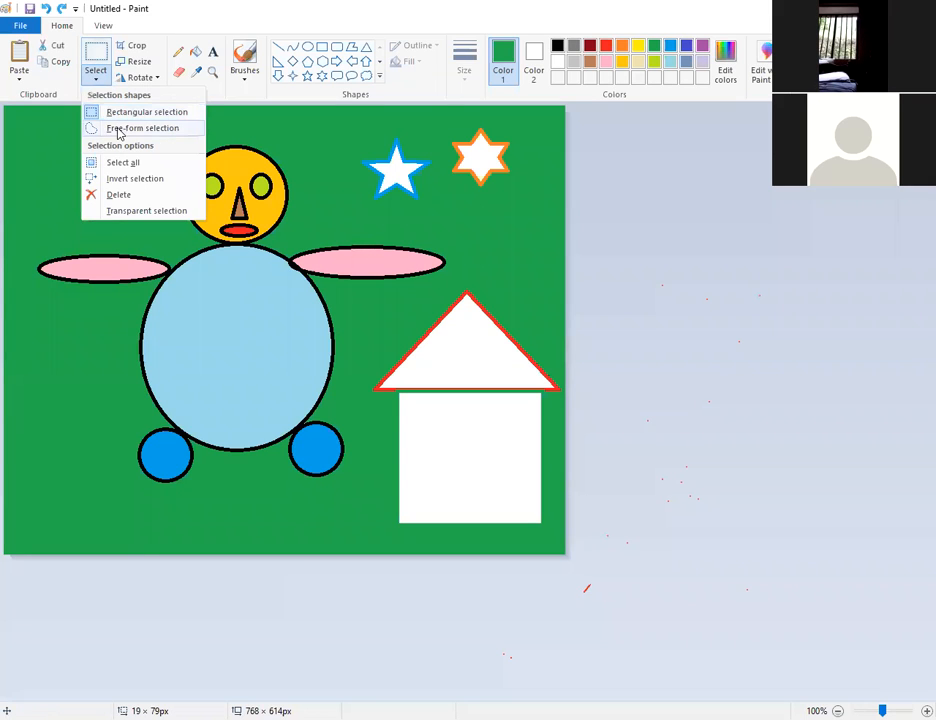
pyautogui.click(118, 130)
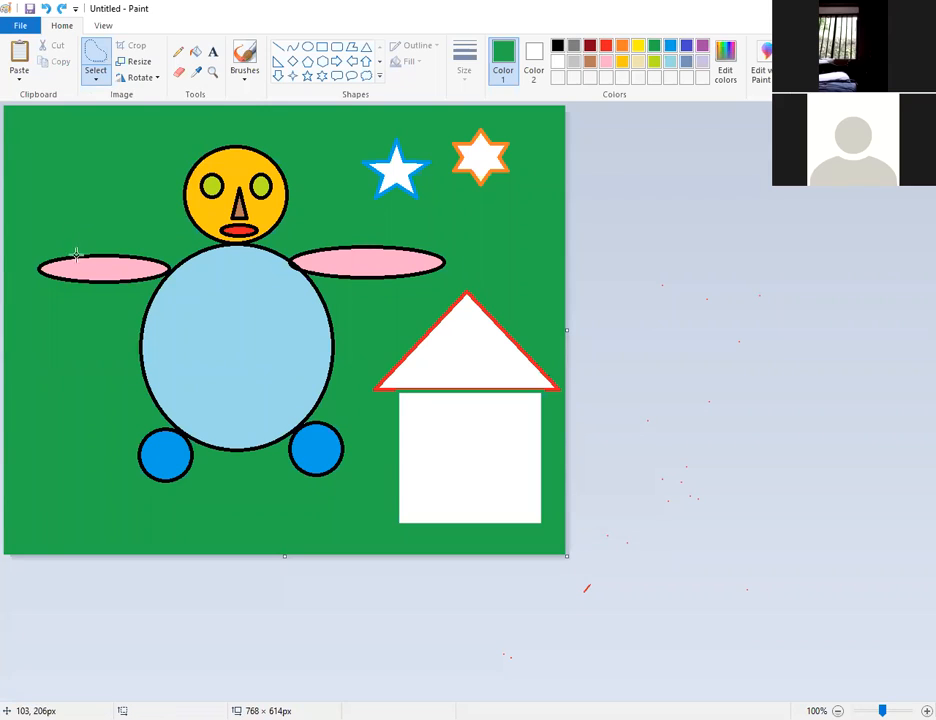
pyautogui.moveTo(181, 283)
pyautogui.mouseDown()
pyautogui.moveTo(197, 309)
pyautogui.moveTo(183, 338)
pyautogui.moveTo(208, 376)
pyautogui.moveTo(191, 407)
pyautogui.moveTo(241, 459)
pyautogui.moveTo(253, 407)
pyautogui.moveTo(237, 383)
pyautogui.moveTo(244, 357)
pyautogui.moveTo(221, 330)
pyautogui.moveTo(237, 308)
pyautogui.moveTo(206, 266)
pyautogui.moveTo(205, 279)
pyautogui.moveTo(246, 323)
pyautogui.moveTo(460, 285)
pyautogui.mouseUp()
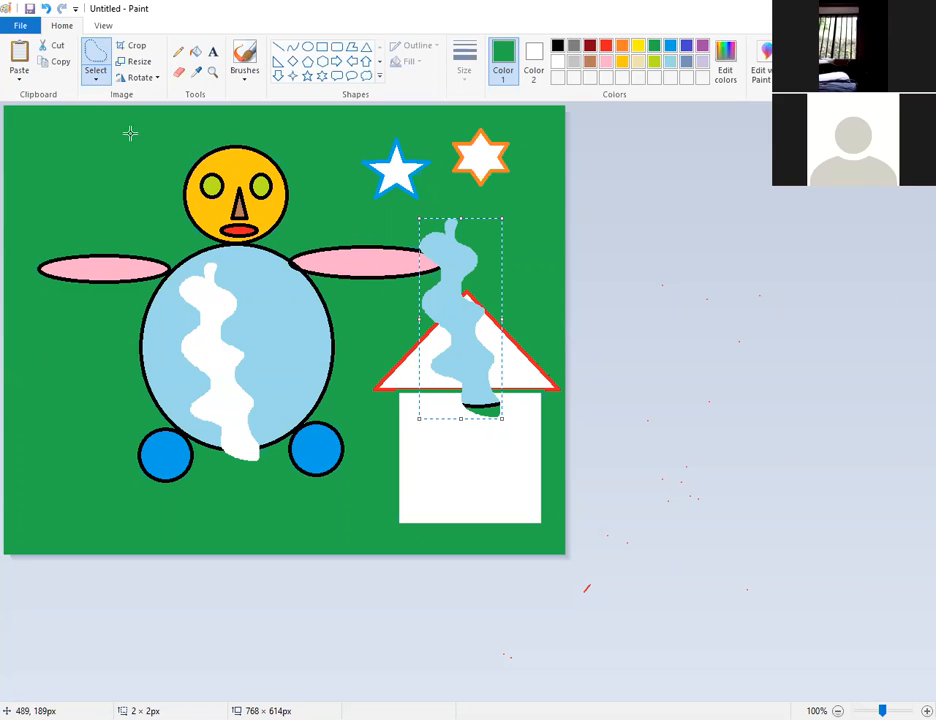
pyautogui.click(46, 9)
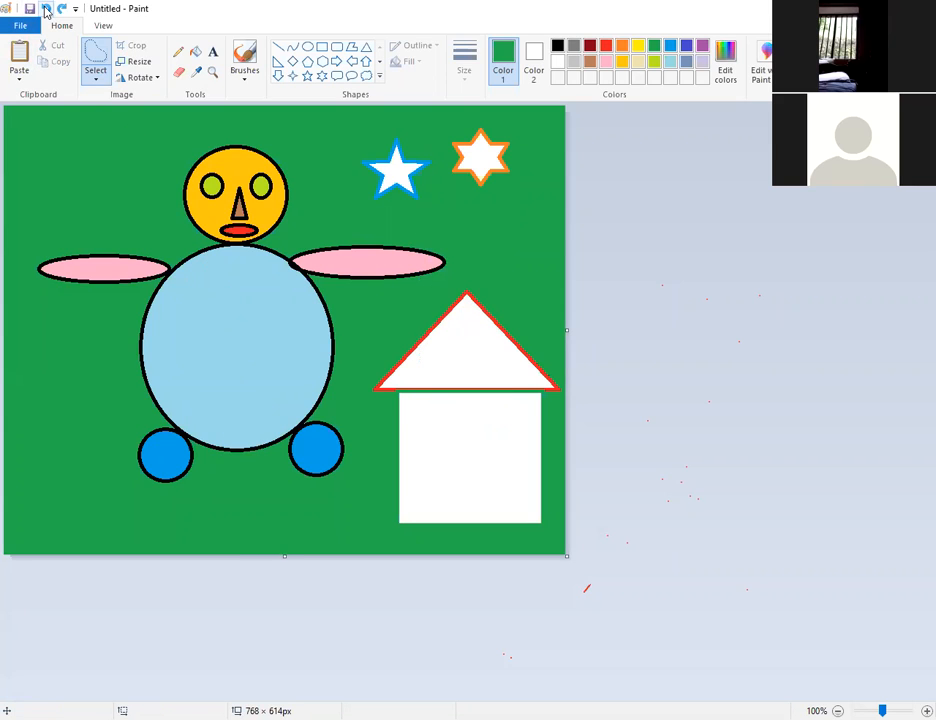
pyautogui.click(97, 80)
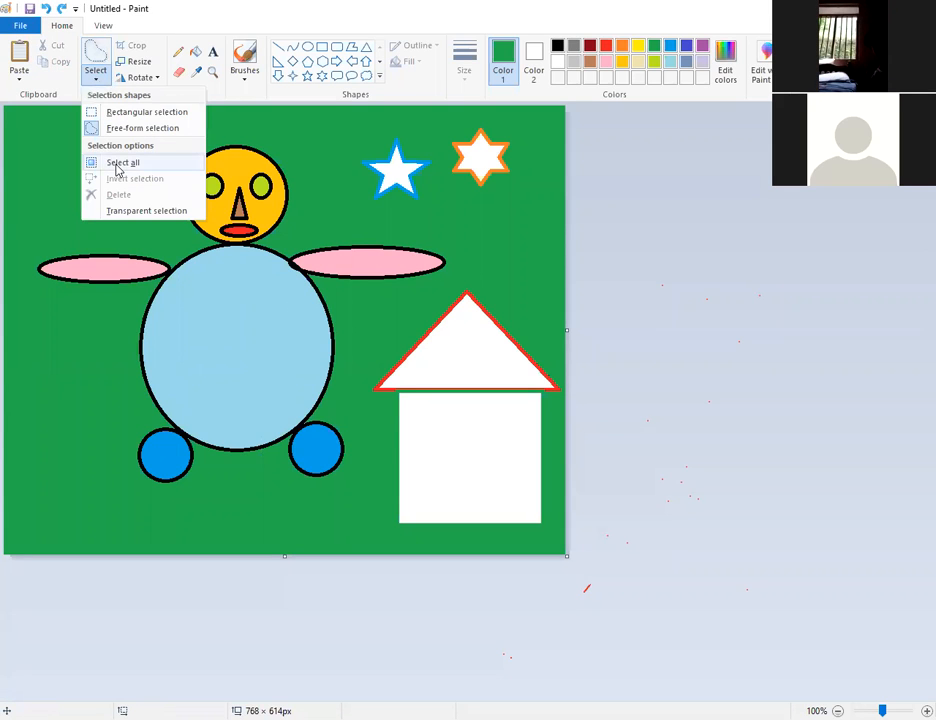
pyautogui.click(118, 164)
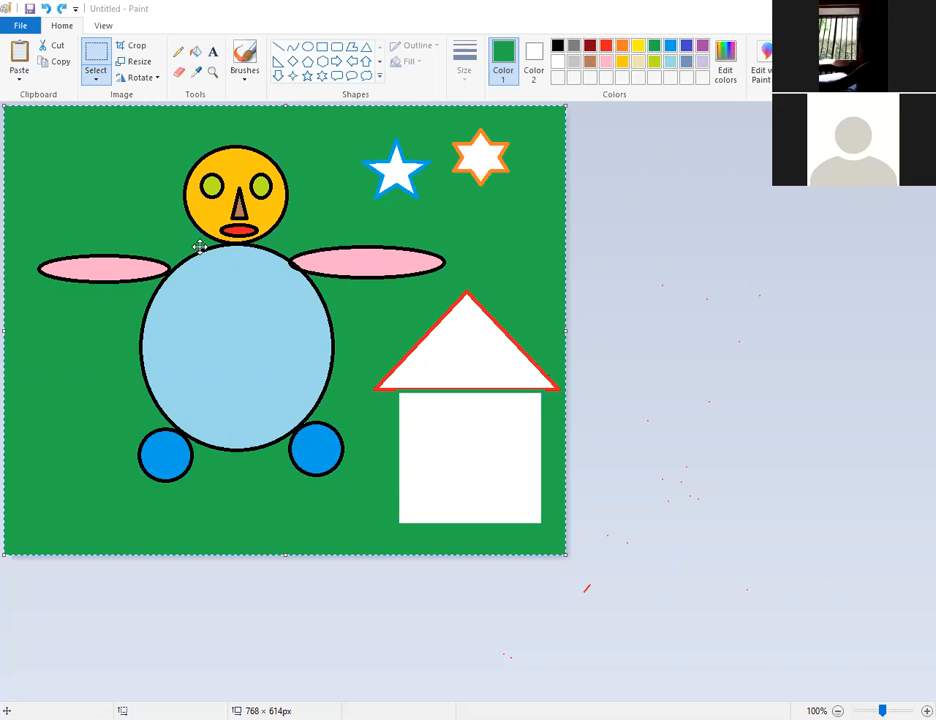
pyautogui.moveTo(200, 247)
pyautogui.mouseDown()
pyautogui.moveTo(420, 424)
pyautogui.moveTo(303, 328)
pyautogui.moveTo(179, 261)
pyautogui.moveTo(288, 248)
pyautogui.moveTo(415, 311)
pyautogui.moveTo(428, 329)
pyautogui.moveTo(257, 317)
pyautogui.moveTo(111, 209)
pyautogui.moveTo(211, 230)
pyautogui.mouseUp()
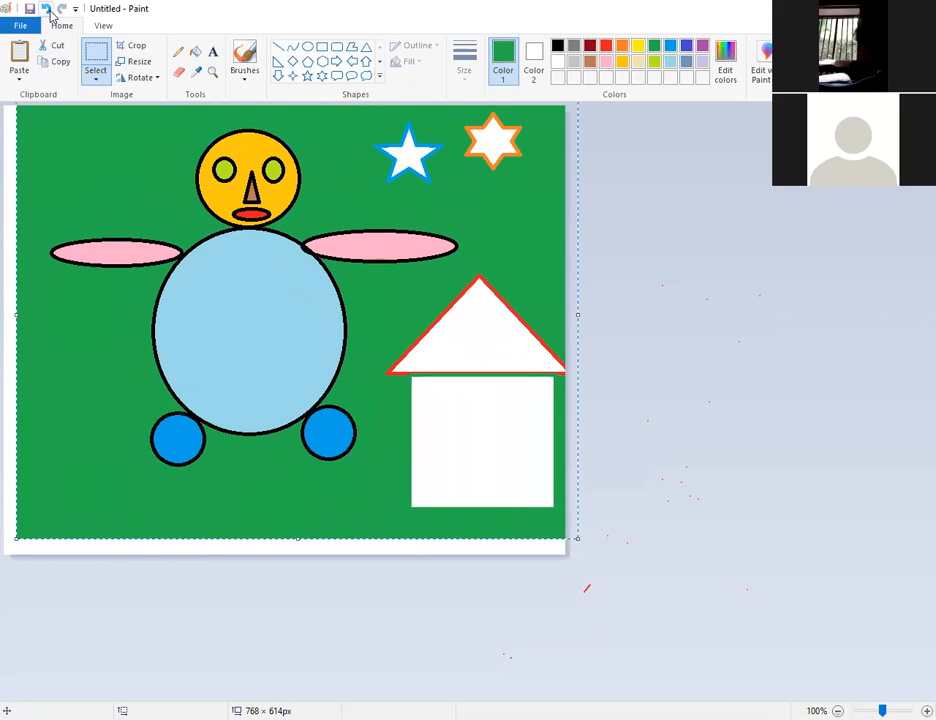
pyautogui.click(45, 9)
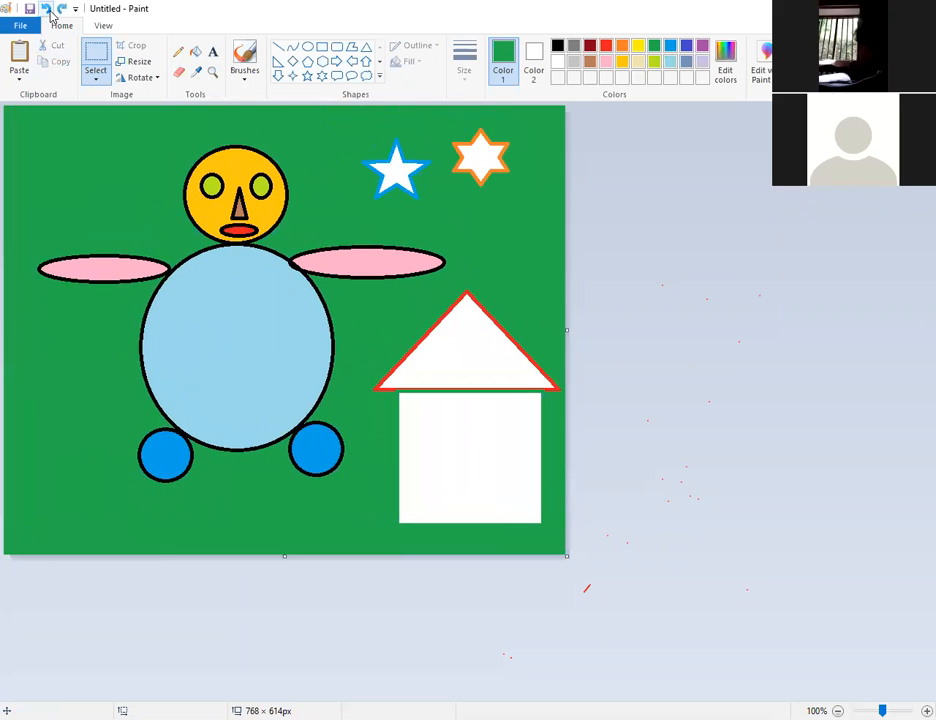
# Switch to rectangular selection and select the left half of the face.
pyautogui.click(95, 84)
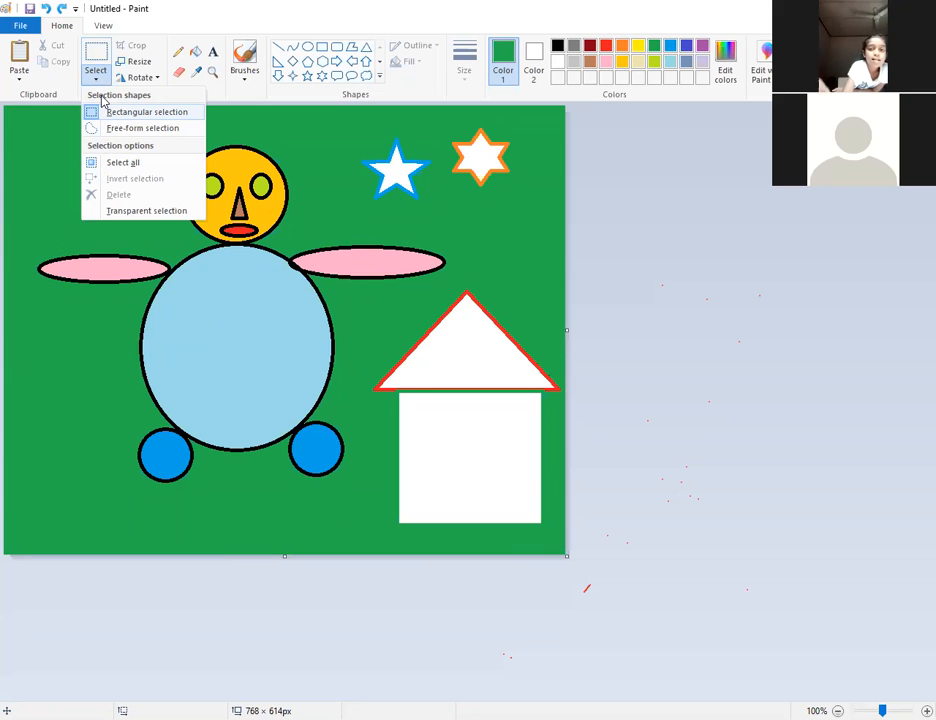
pyautogui.click(339, 217)
pyautogui.moveTo(141, 144); pyautogui.dragTo(218, 258)
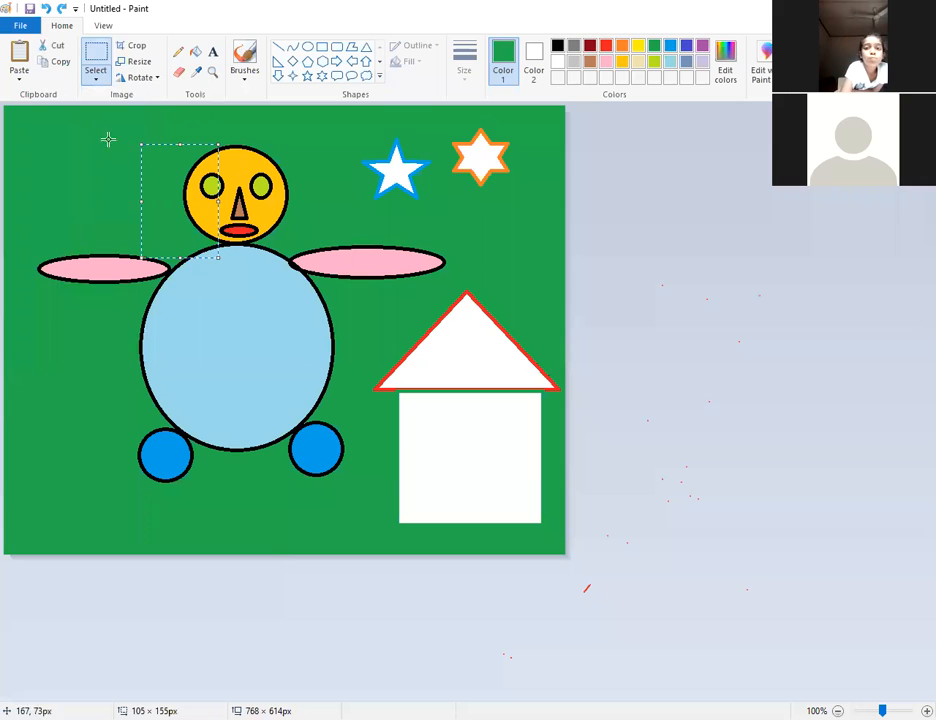
# Invert the current selection so everything else is selected.
pyautogui.click(96, 82)
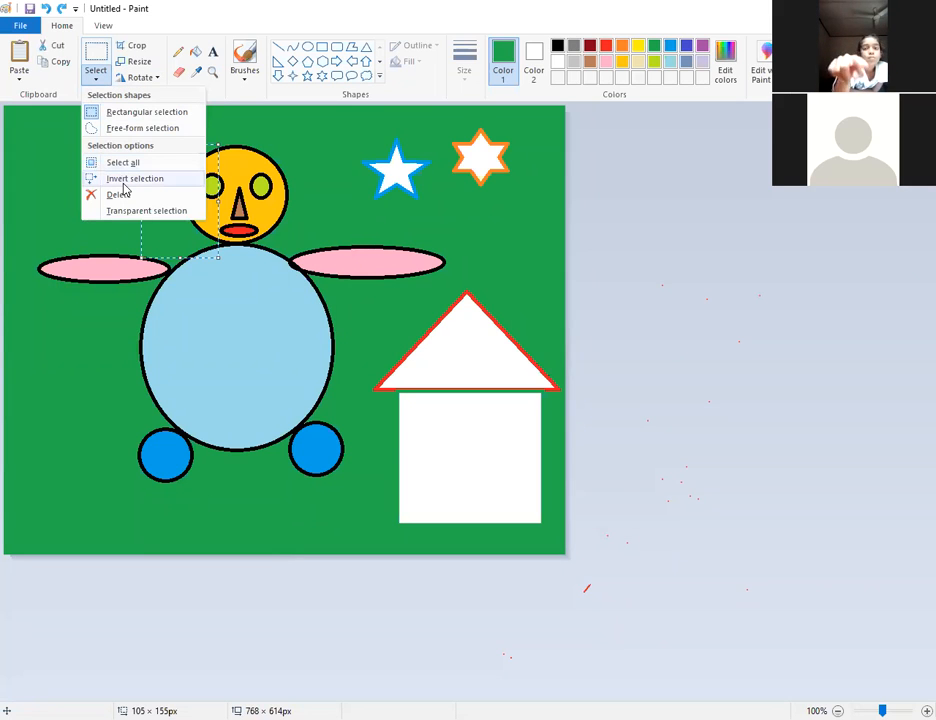
pyautogui.click(124, 179)
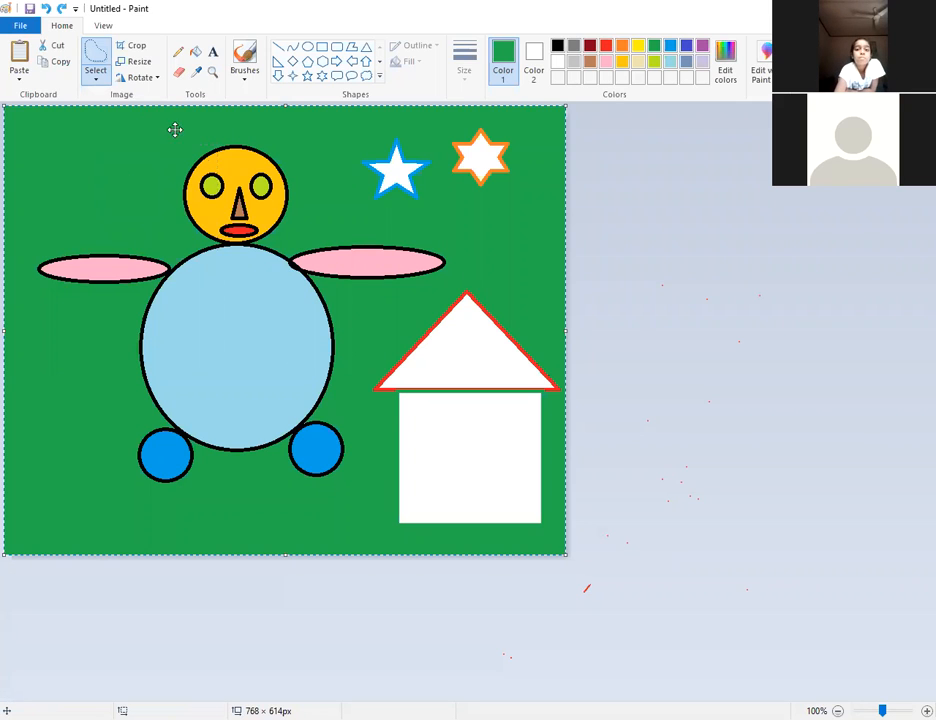
pyautogui.click(96, 82)
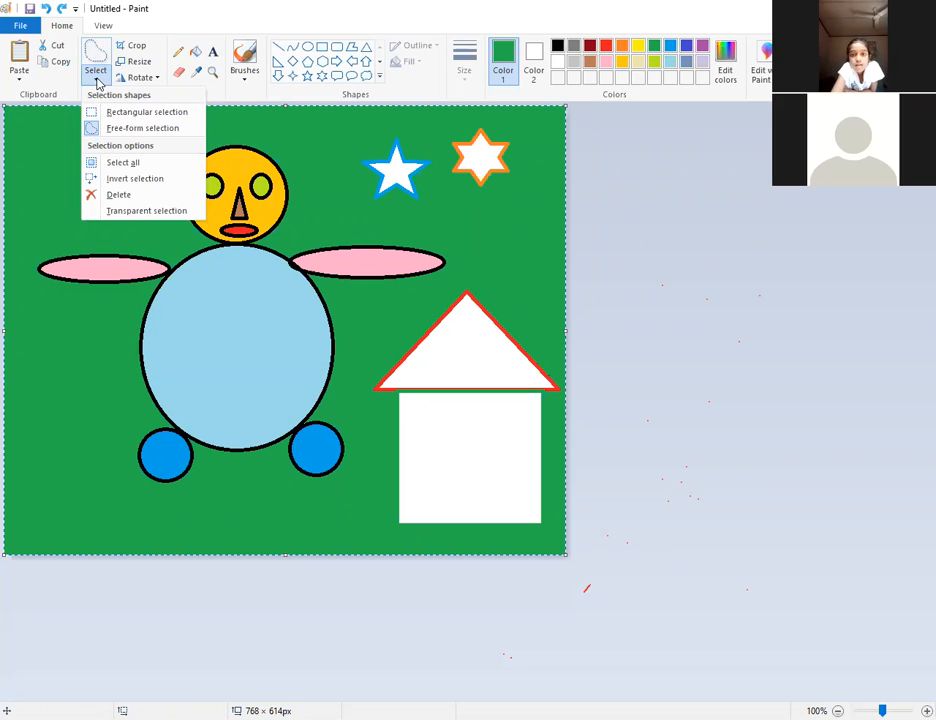
pyautogui.click(140, 176)
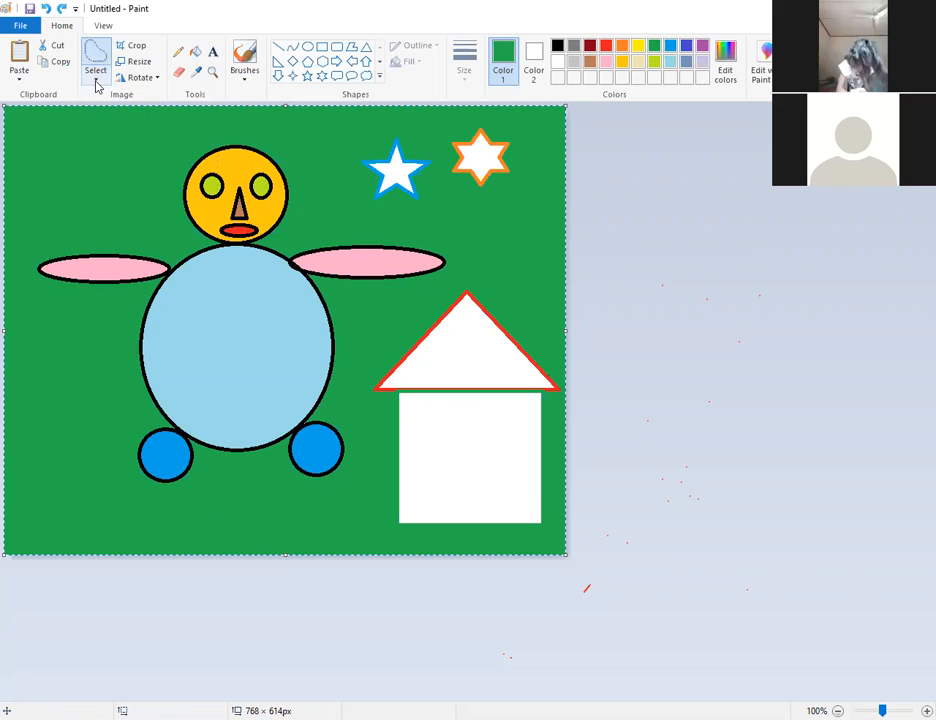
# Select the head area, invert it, nudge the rest upward, then undo the shift.
pyautogui.click(96, 81)
pyautogui.click(115, 118)
pyautogui.moveTo(152, 144); pyautogui.dragTo(327, 317)
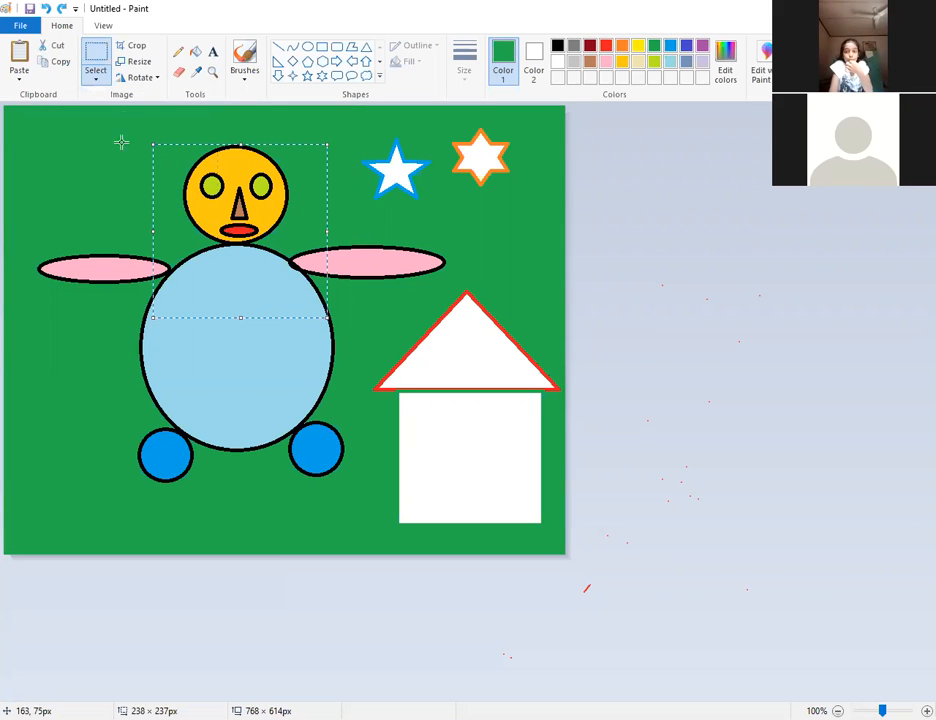
pyautogui.click(97, 84)
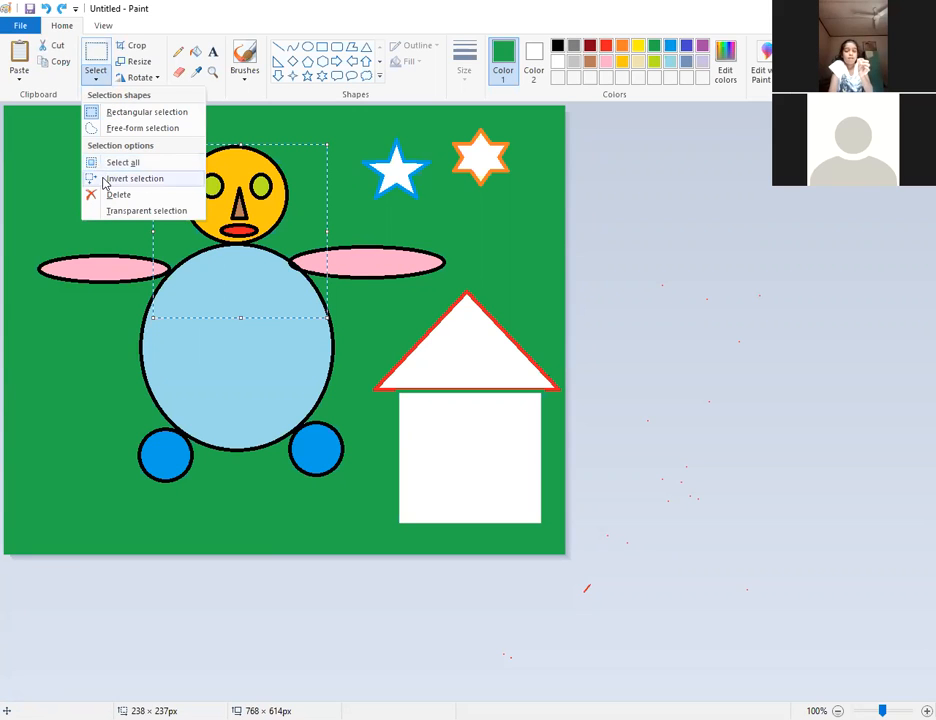
pyautogui.click(100, 180)
pyautogui.moveTo(409, 214)
pyautogui.mouseDown()
pyautogui.moveTo(464, 224)
pyautogui.moveTo(587, 391)
pyautogui.moveTo(592, 485)
pyautogui.moveTo(516, 391)
pyautogui.moveTo(311, 242)
pyautogui.moveTo(359, 207)
pyautogui.moveTo(403, 196)
pyautogui.moveTo(405, 207)
pyautogui.mouseUp()
pyautogui.click(45, 8)
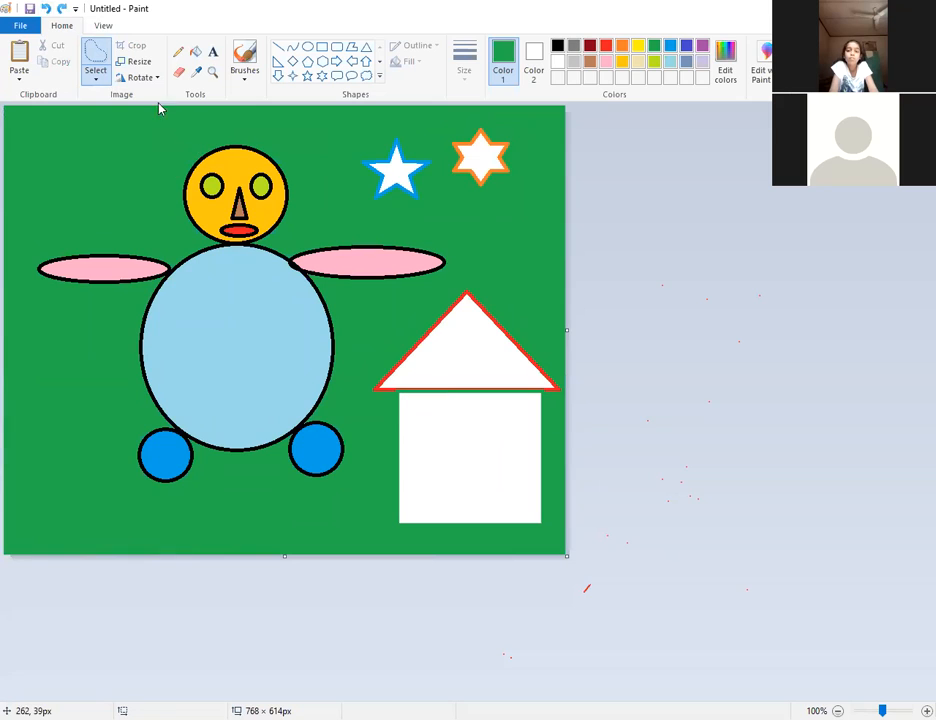
# Lasso the head and upper body, then invert to select everything else.
pyautogui.click(98, 83)
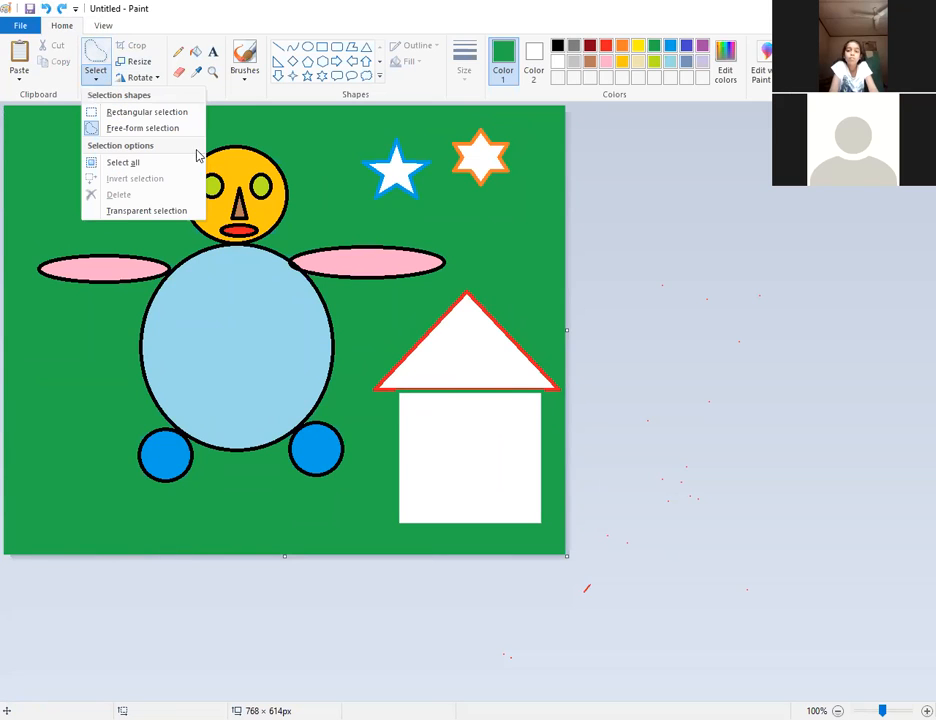
pyautogui.click(128, 132)
pyautogui.moveTo(207, 135)
pyautogui.mouseDown()
pyautogui.moveTo(178, 198)
pyautogui.moveTo(209, 286)
pyautogui.moveTo(267, 282)
pyautogui.moveTo(309, 200)
pyautogui.moveTo(282, 142)
pyautogui.moveTo(209, 140)
pyautogui.mouseUp()
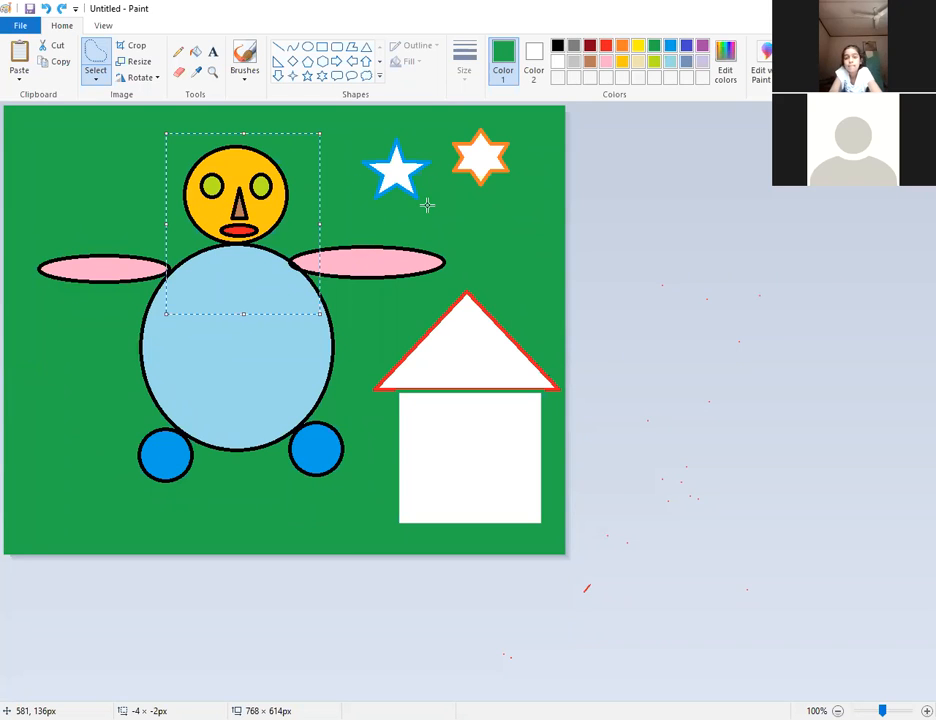
pyautogui.click(96, 80)
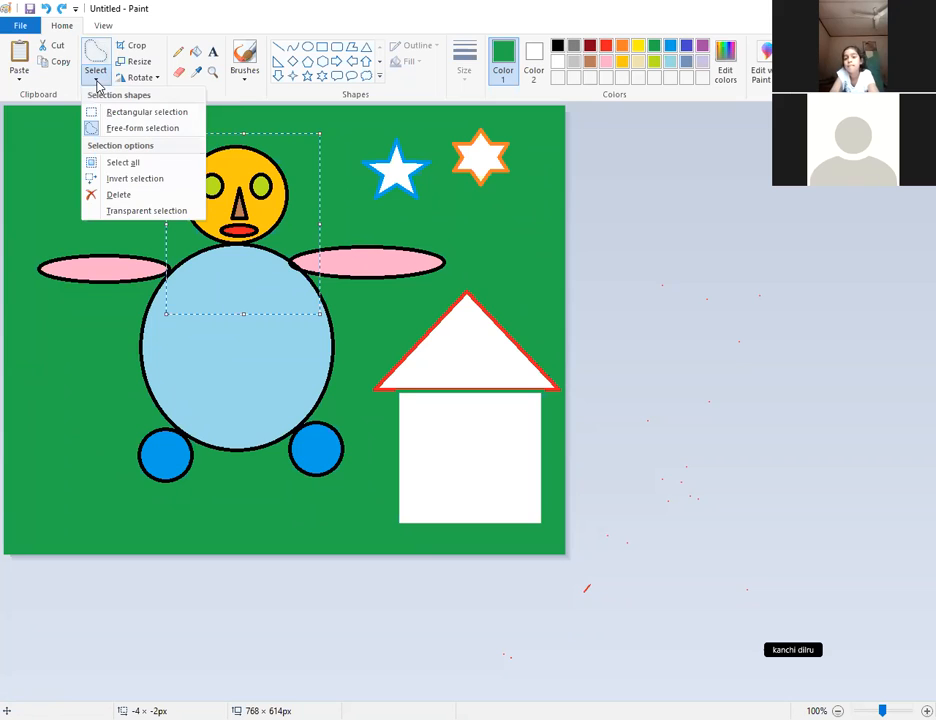
pyautogui.click(115, 186)
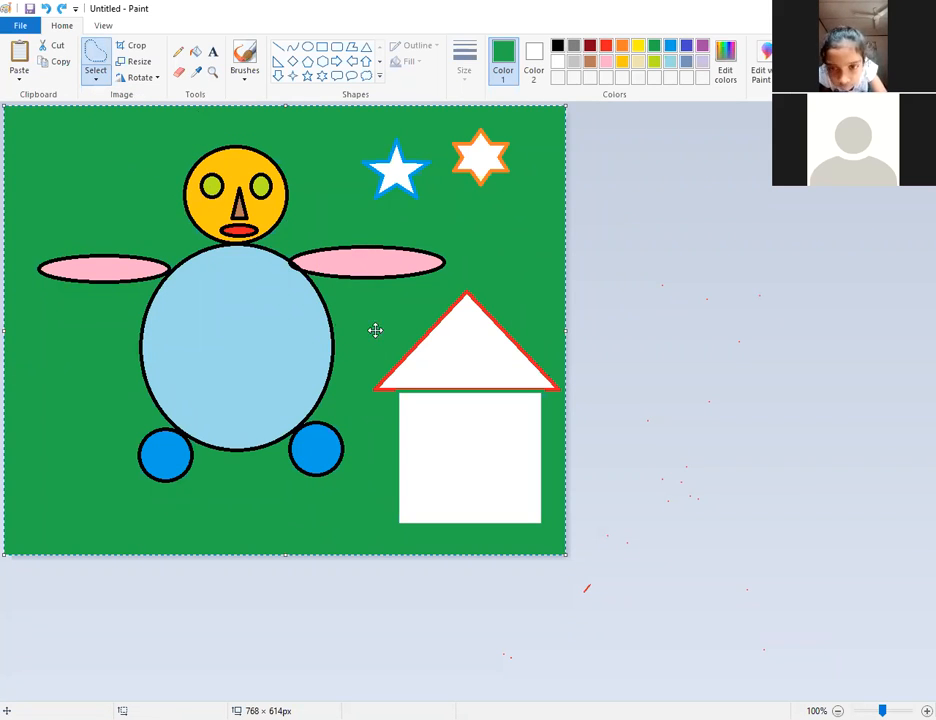
# Drag the inverted selection down and right, delete it, then undo the deletion.
pyautogui.moveTo(152, 141)
pyautogui.mouseDown()
pyautogui.moveTo(117, 219)
pyautogui.moveTo(134, 364)
pyautogui.moveTo(150, 382)
pyautogui.moveTo(166, 375)
pyautogui.mouseUp()
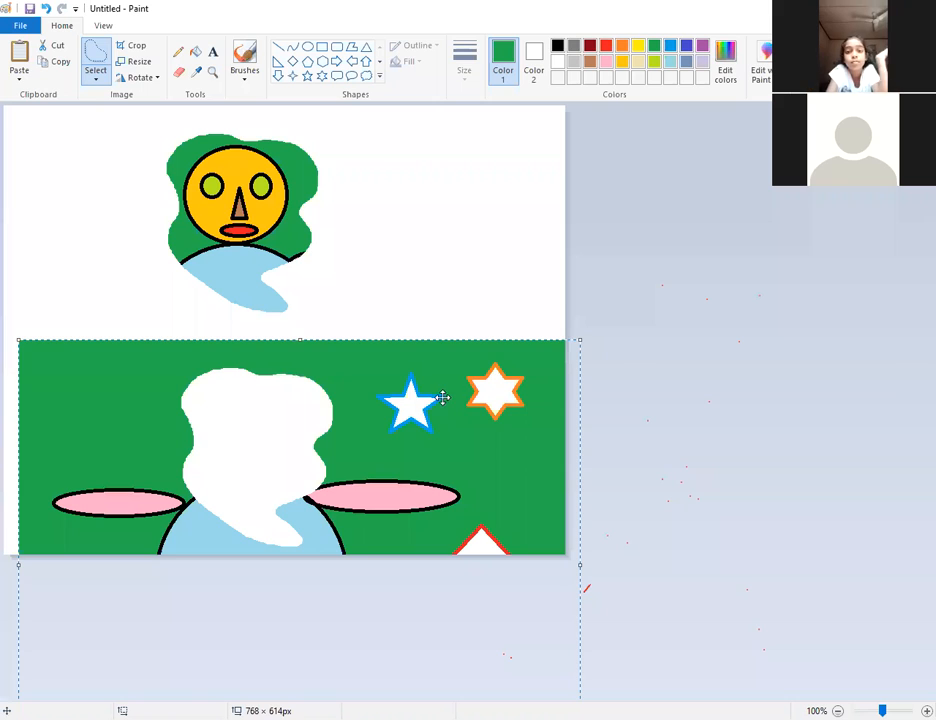
pyautogui.moveTo(385, 364); pyautogui.dragTo(542, 336)
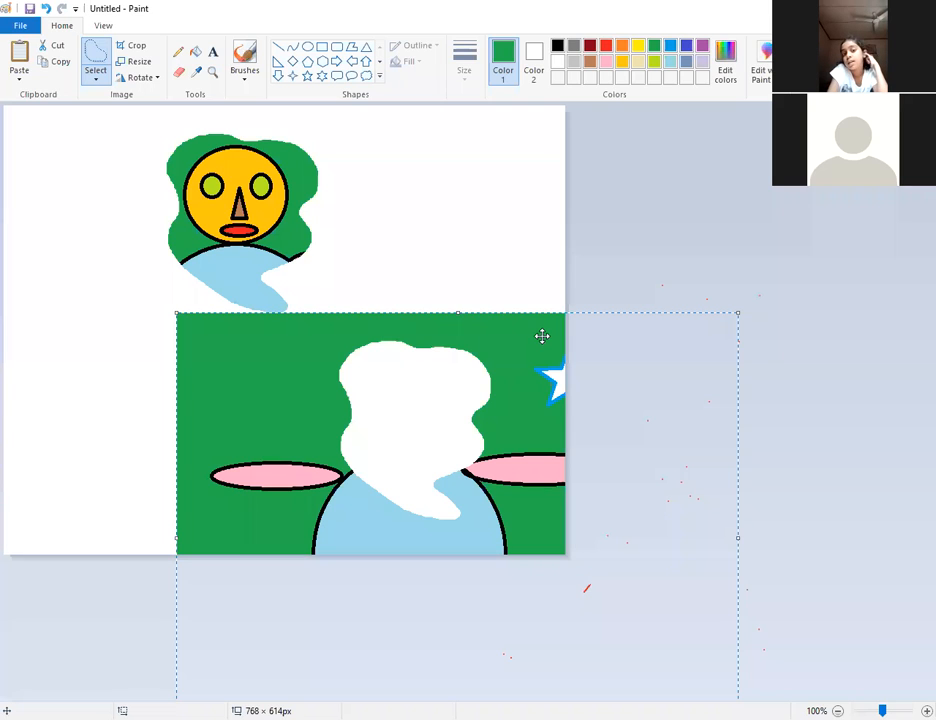
pyautogui.click(96, 80)
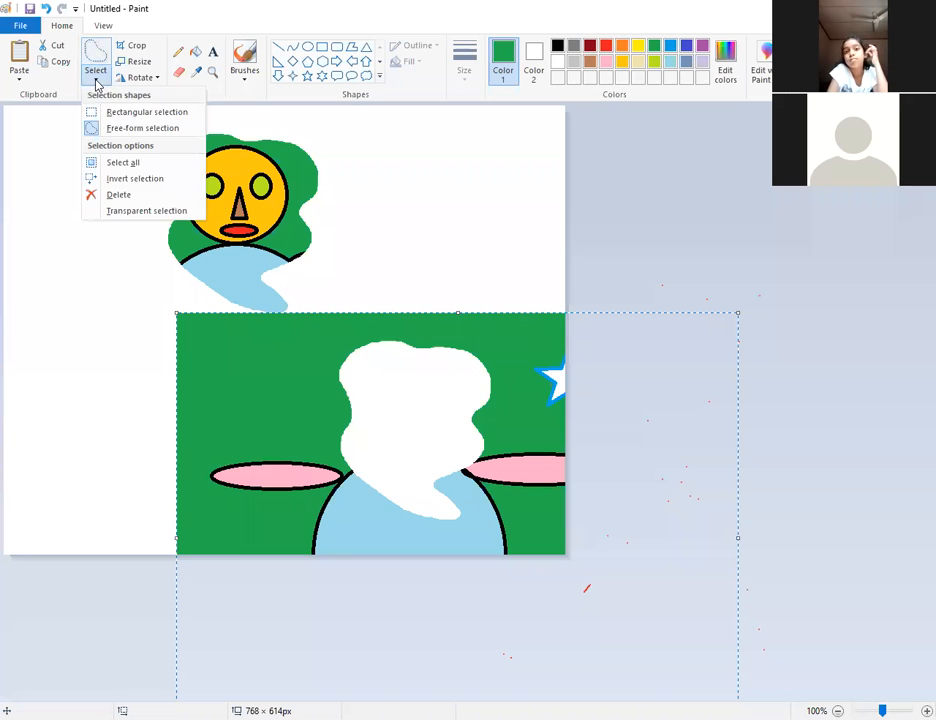
pyautogui.click(119, 196)
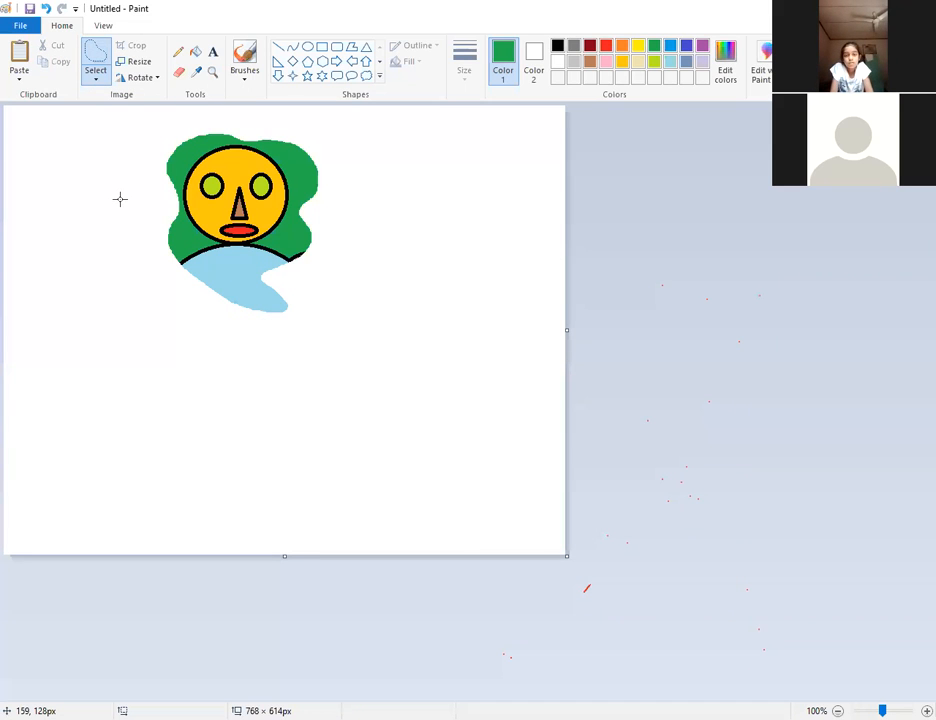
pyautogui.hotkey('ctrl', 'z')
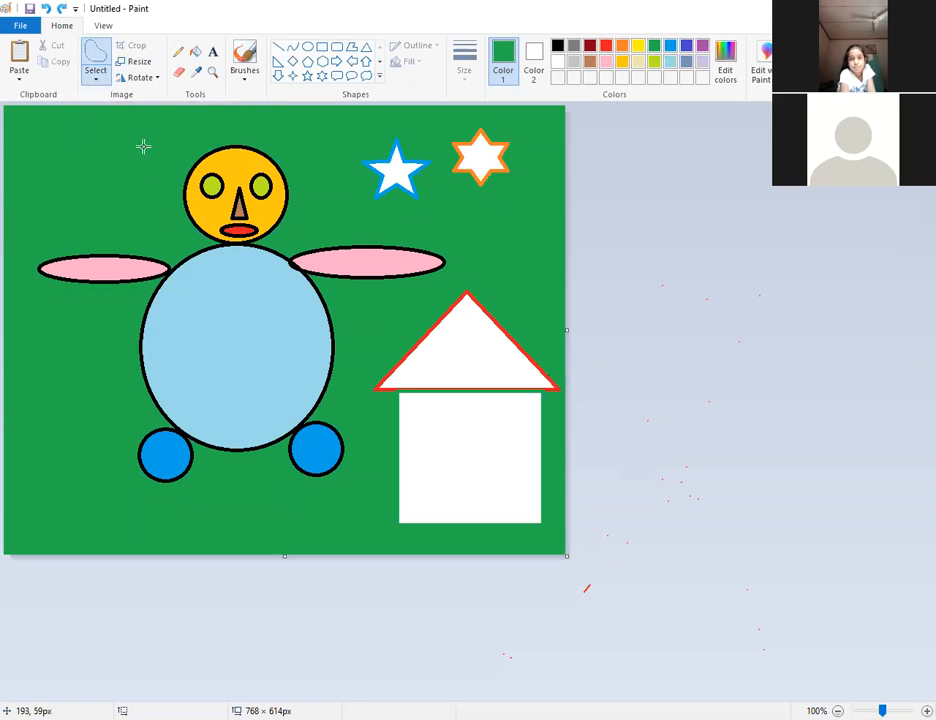
# Switch the Select tool to rectangular selection.
pyautogui.click(96, 60)
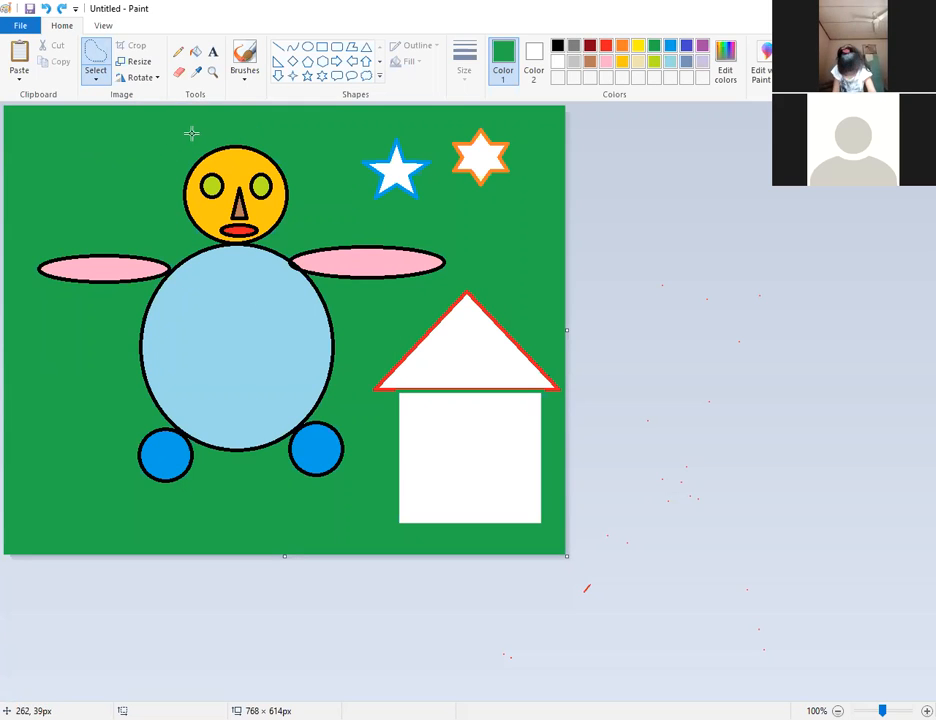
pyautogui.click(97, 80)
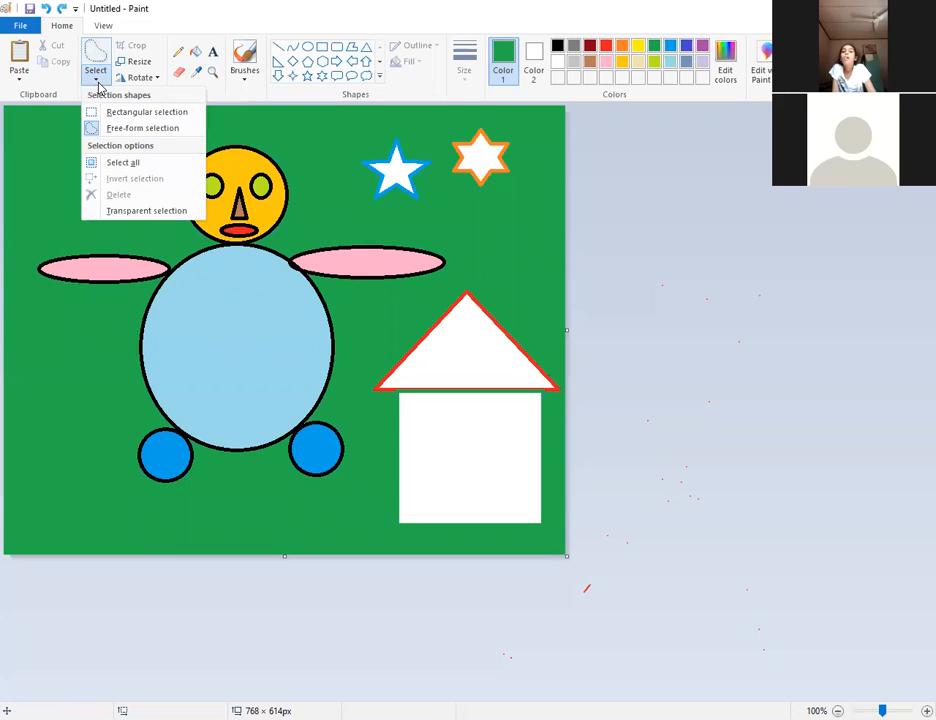
pyautogui.click(140, 112)
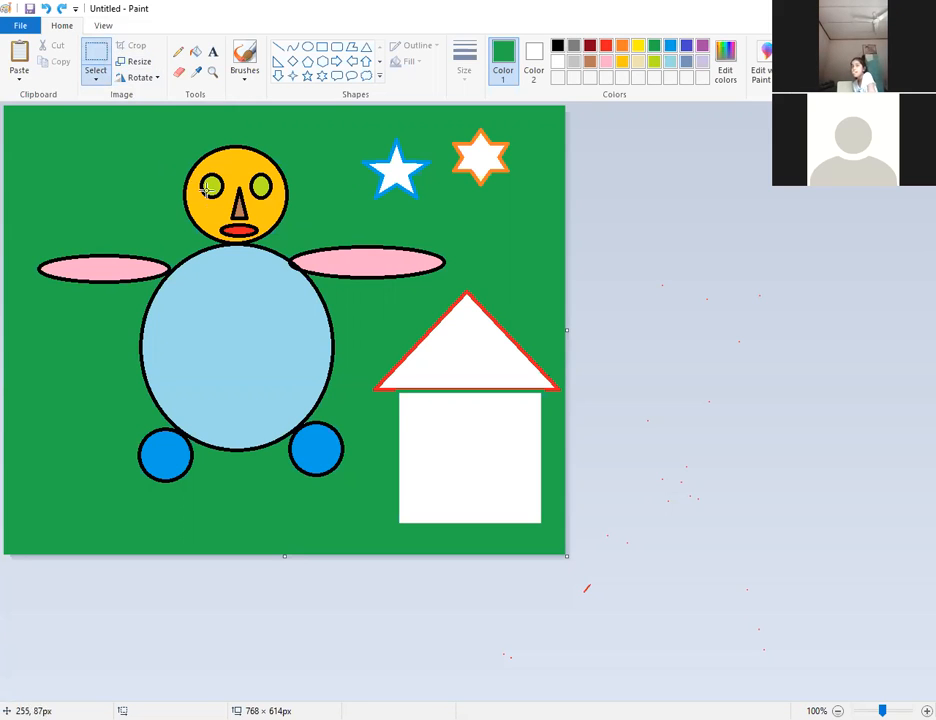
# Select a rectangle around the figure and stars and drag it slightly down and right.
pyautogui.moveTo(164, 141); pyautogui.dragTo(494, 449)
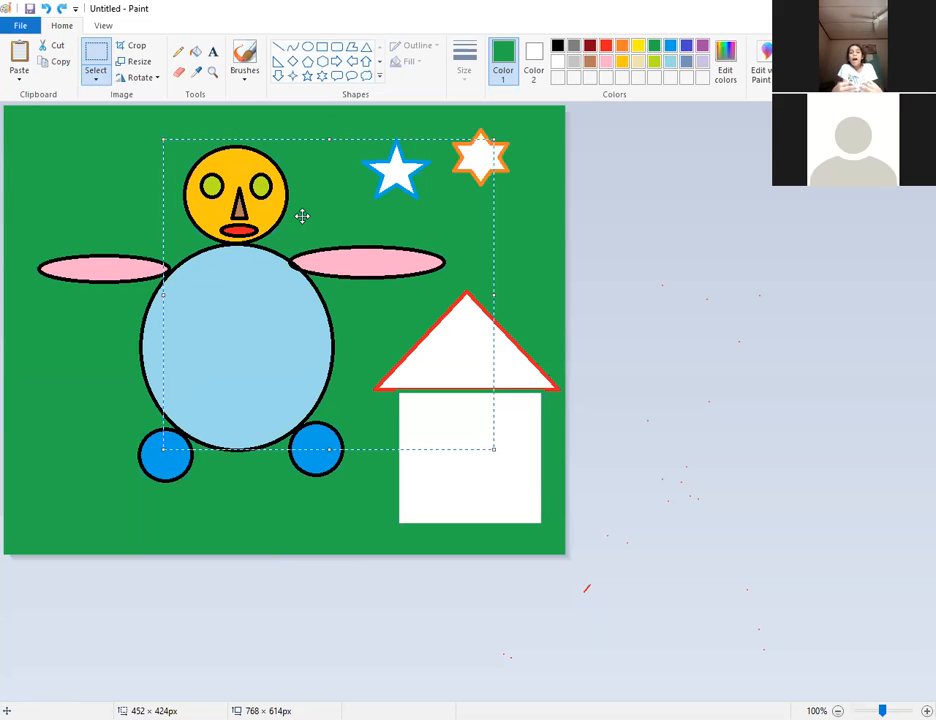
pyautogui.moveTo(302, 216); pyautogui.dragTo(430, 332)
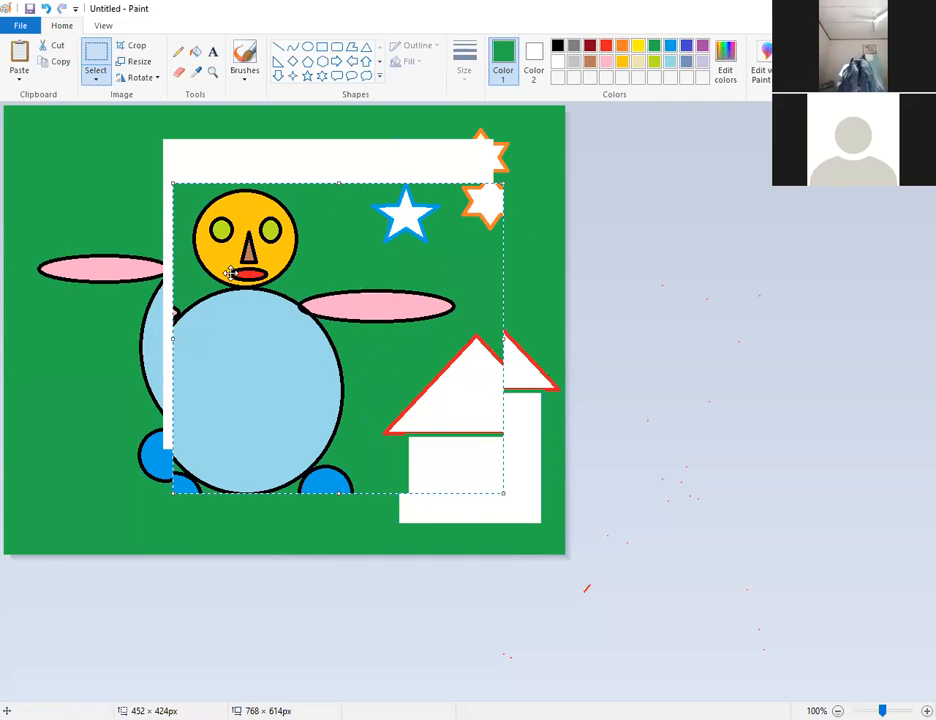
# Drag the floating block further right over the house, drop it, then undo the move.
pyautogui.moveTo(302, 275); pyautogui.dragTo(362, 326)
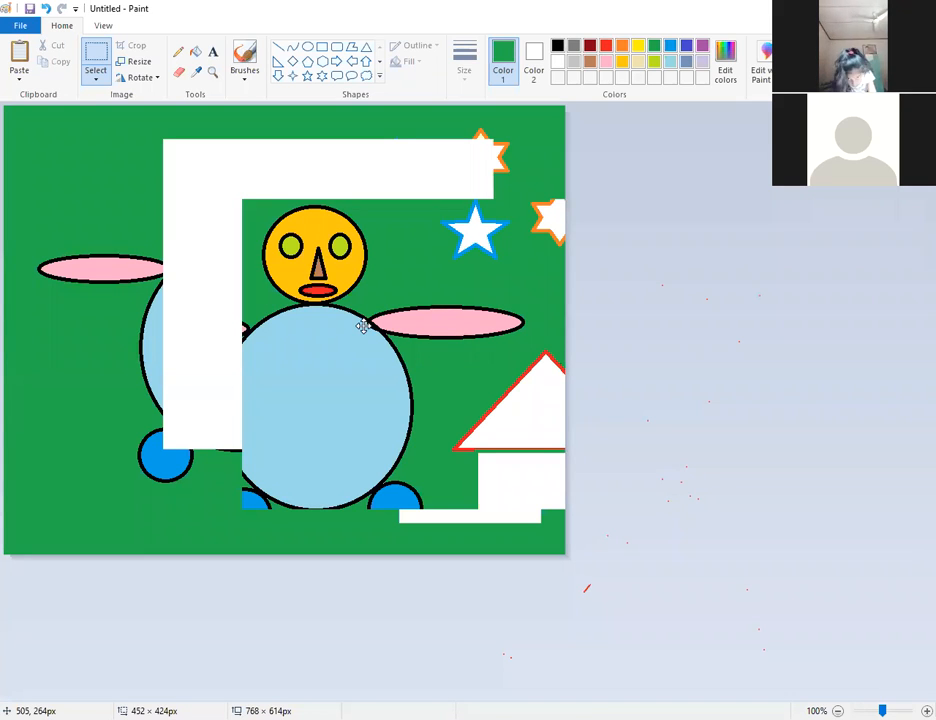
pyautogui.moveTo(363, 326); pyautogui.dragTo(363, 326)
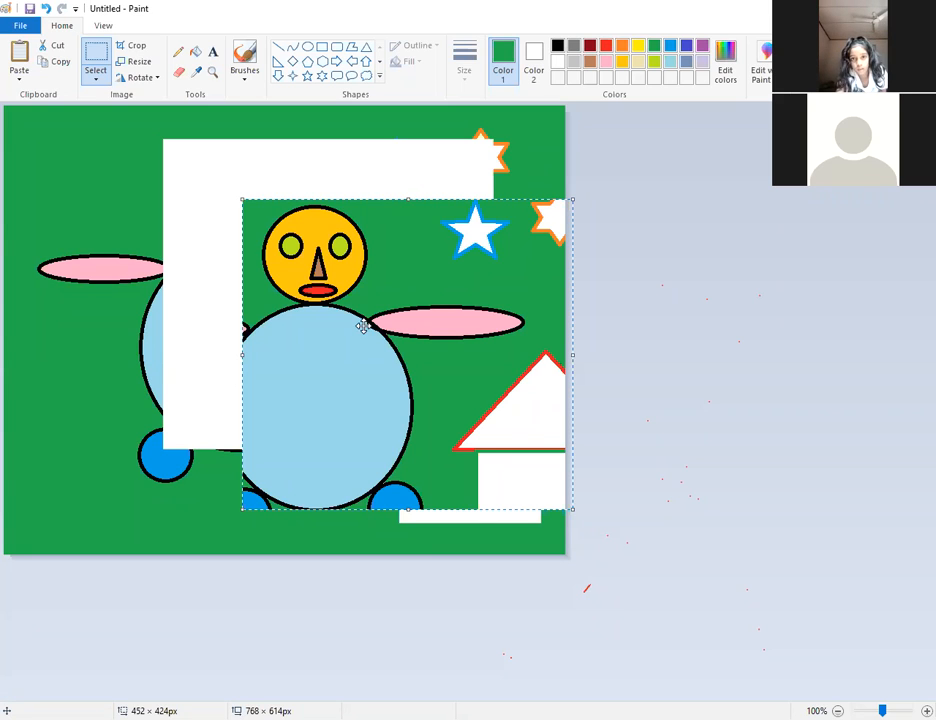
pyautogui.click(45, 9)
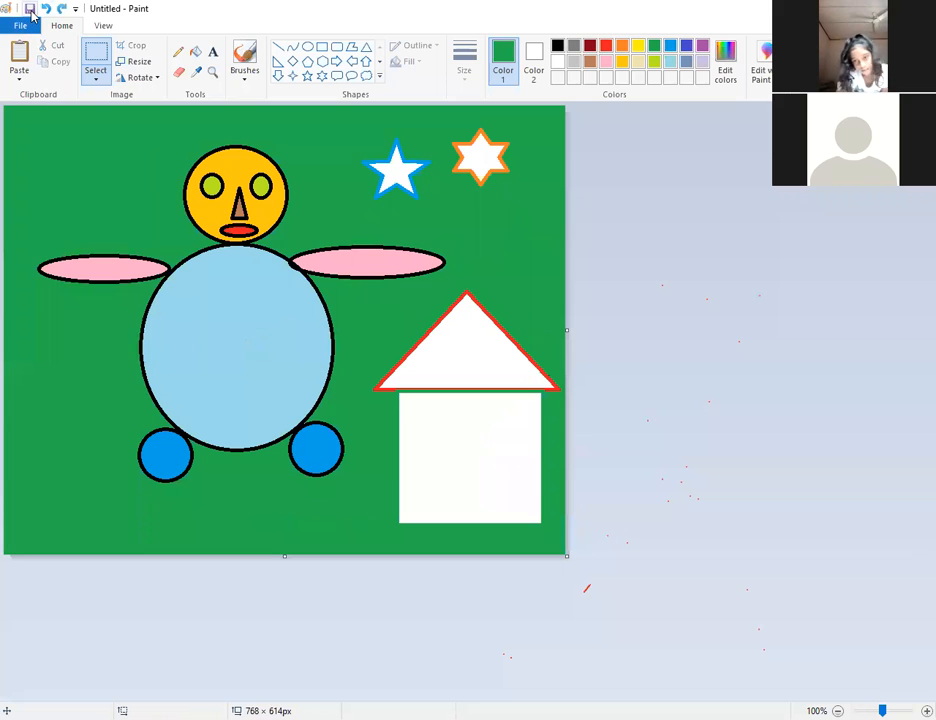
# Save the drawing as BOY.
pyautogui.click(31, 12)
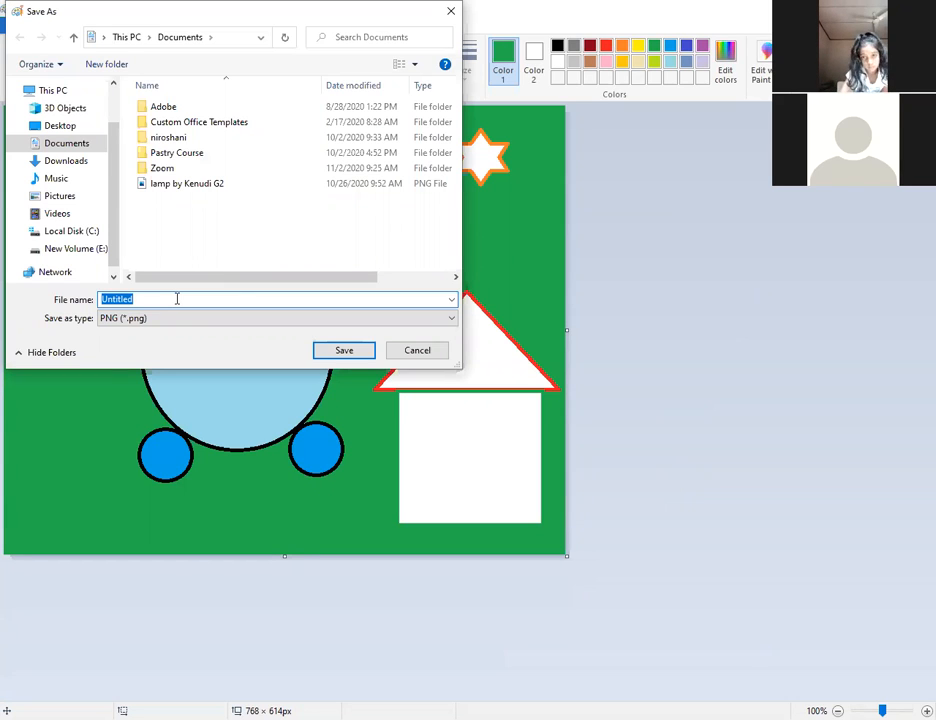
pyautogui.write('BOY')
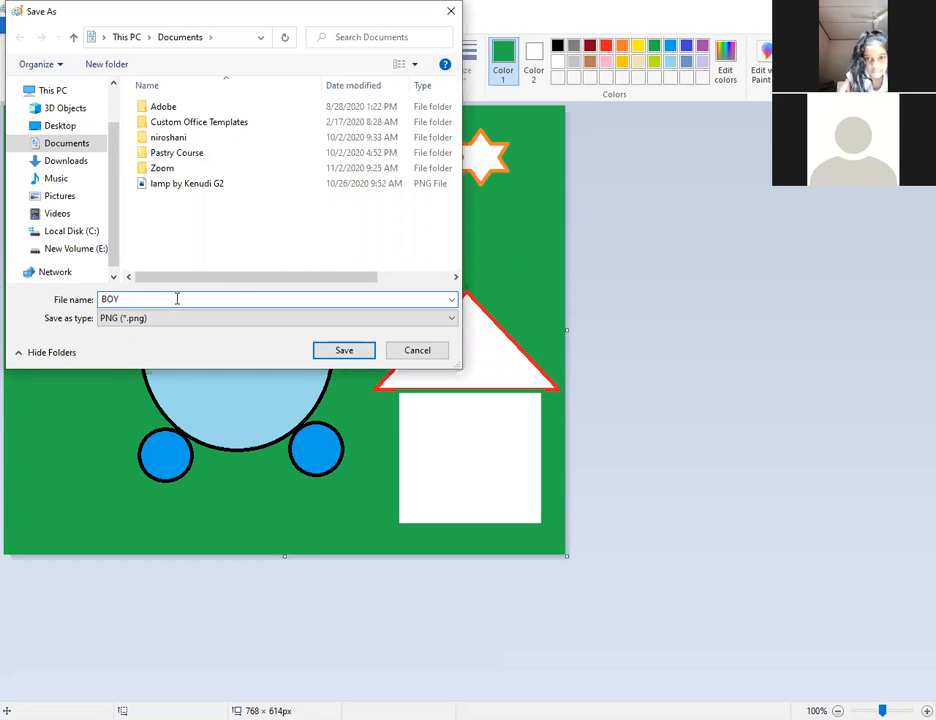
pyautogui.press('Return')
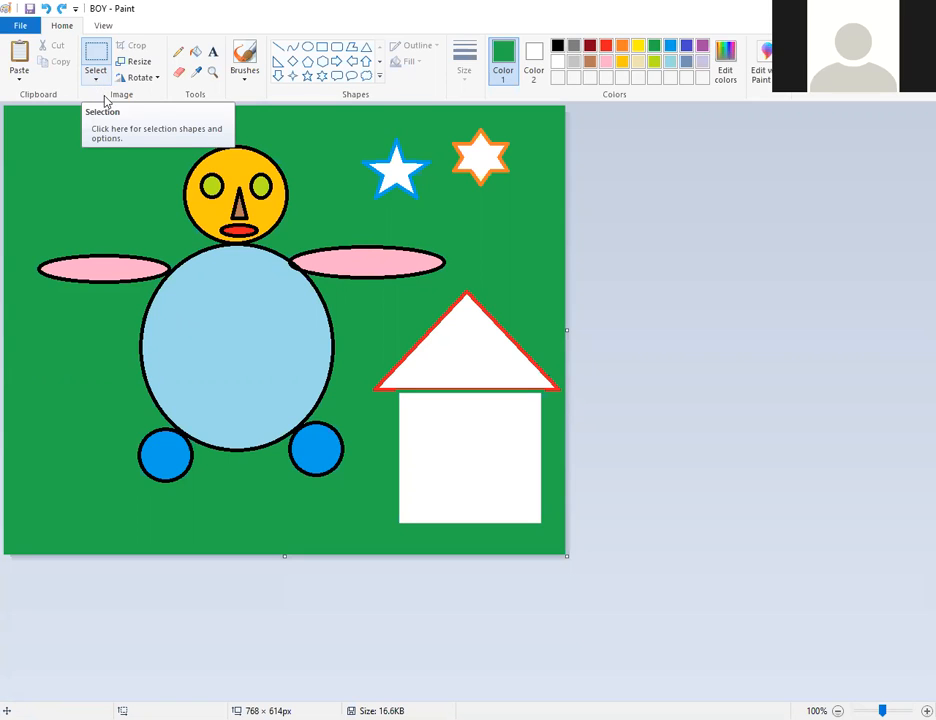
# Free-form select the head, drag it toward the house roof, then cancel with Escape.
pyautogui.click(96, 80)
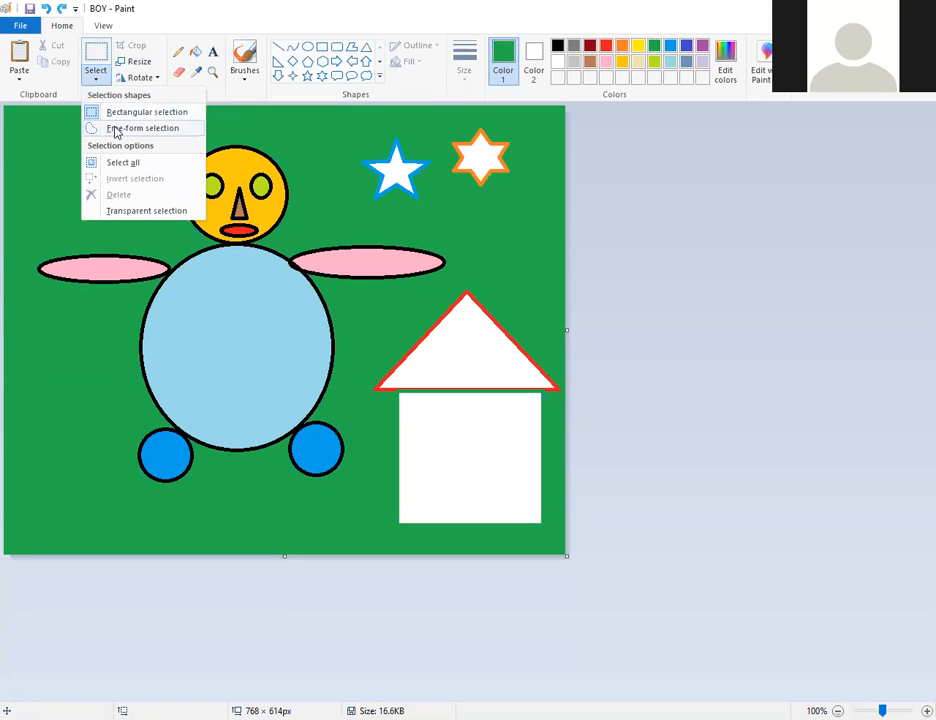
pyautogui.click(119, 129)
pyautogui.moveTo(183, 132)
pyautogui.mouseDown()
pyautogui.moveTo(173, 242)
pyautogui.moveTo(310, 222)
pyautogui.moveTo(190, 134)
pyautogui.mouseUp()
pyautogui.moveTo(211, 186)
pyautogui.mouseDown()
pyautogui.moveTo(404, 204)
pyautogui.moveTo(203, 182)
pyautogui.moveTo(210, 188)
pyautogui.mouseUp()
pyautogui.press('Escape')
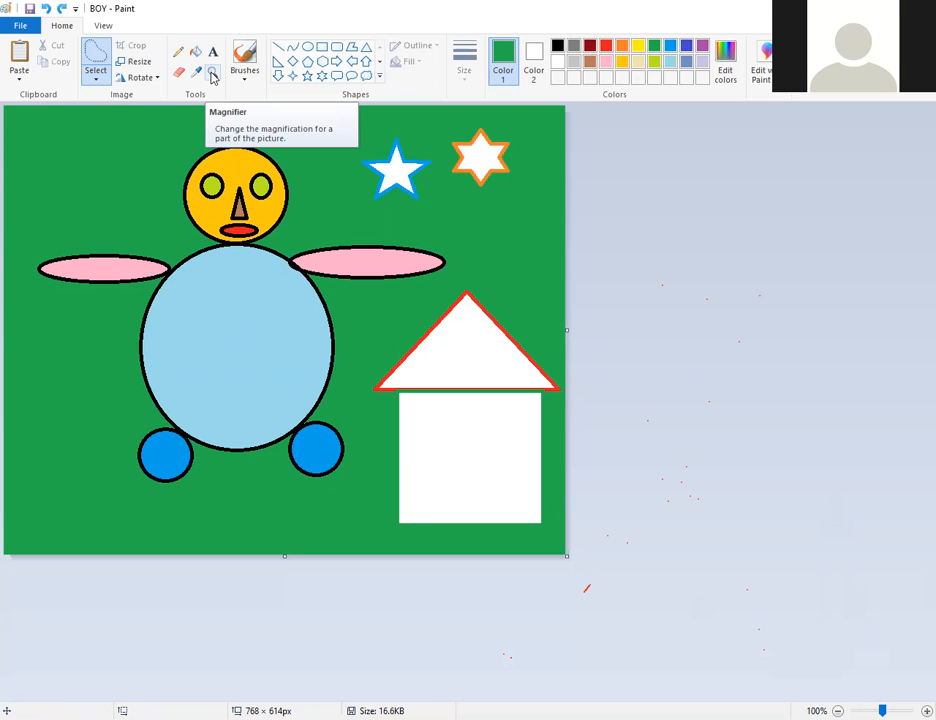
# Magnify the cartoon face step by step from 200% up to 800% on the mouth.
pyautogui.click(212, 77)
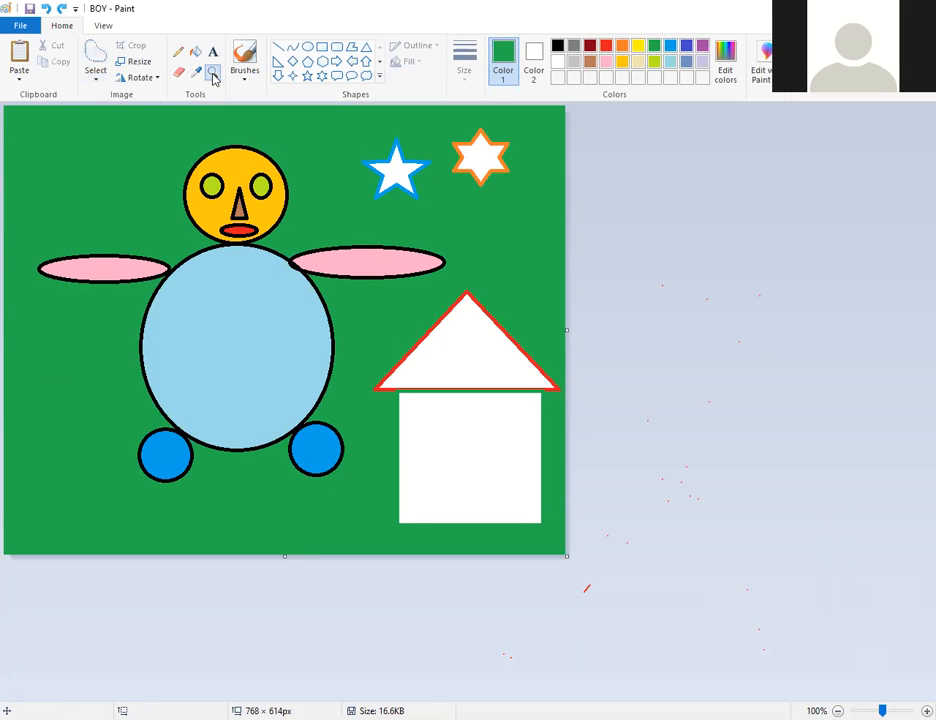
pyautogui.click(203, 200)
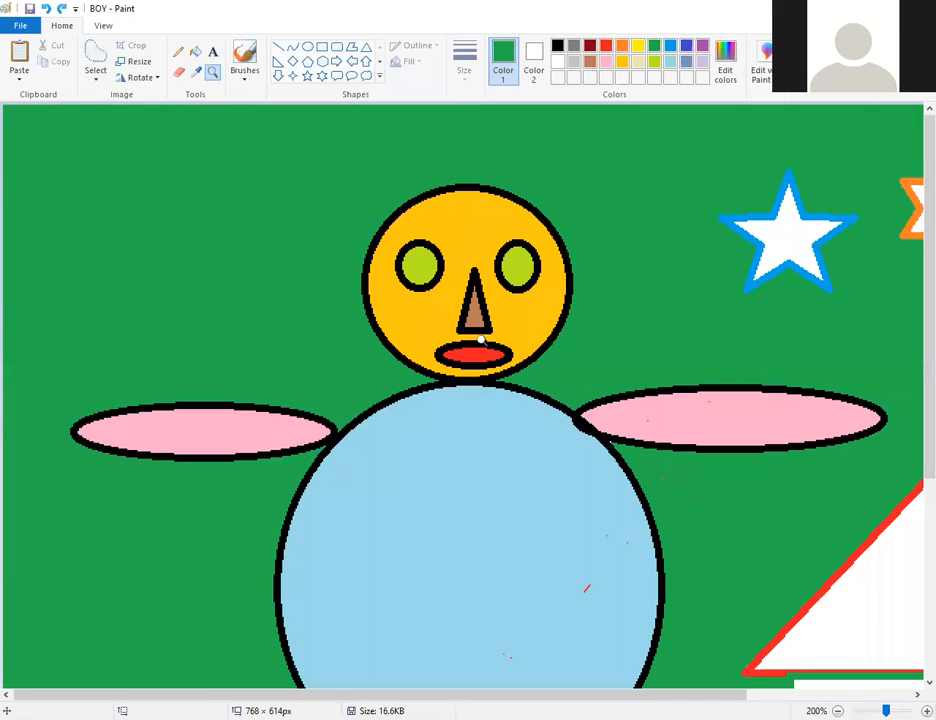
pyautogui.click(458, 328)
pyautogui.click(448, 326)
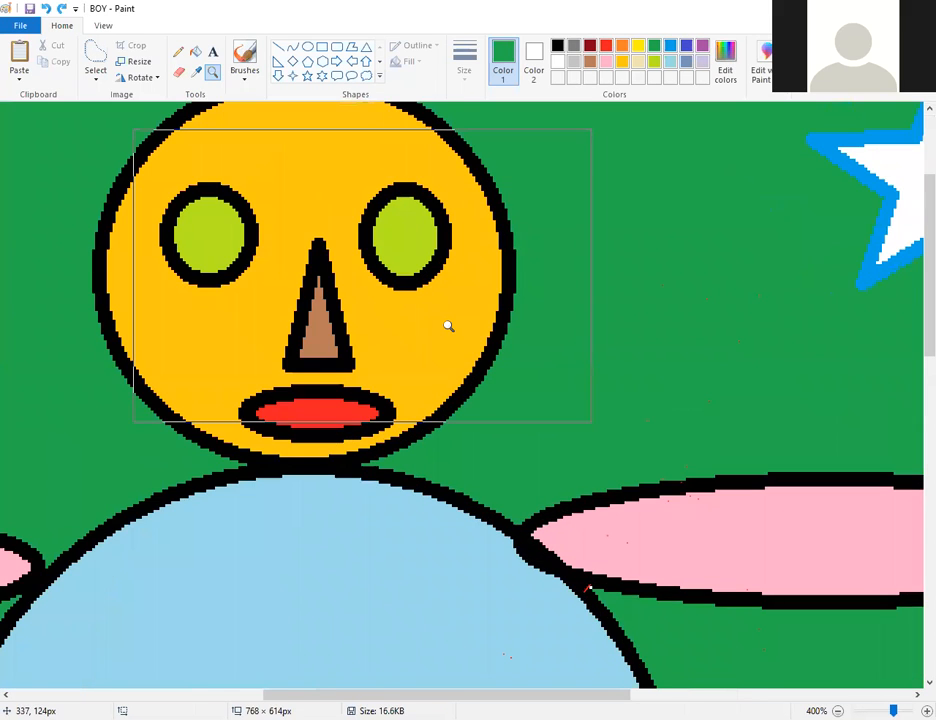
pyautogui.click(448, 326)
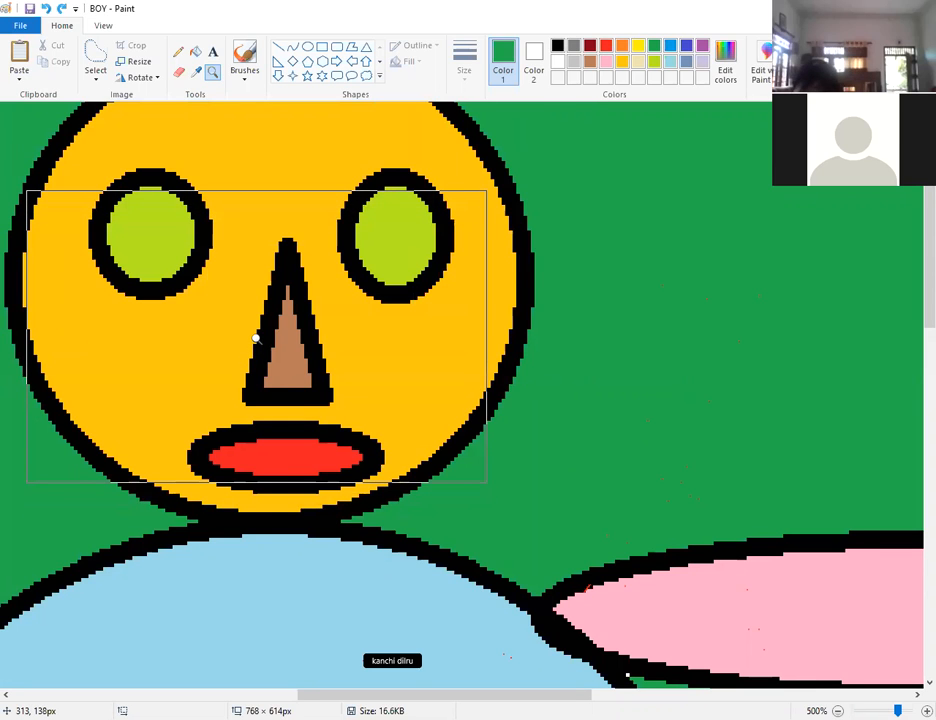
pyautogui.click(256, 338)
pyautogui.click(256, 338)
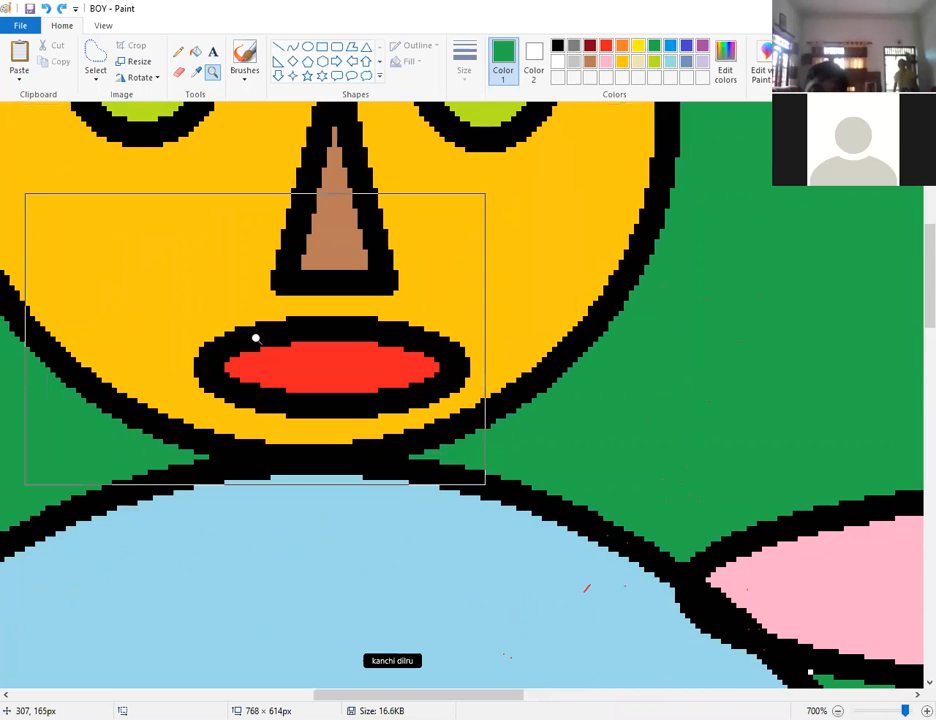
pyautogui.click(232, 223)
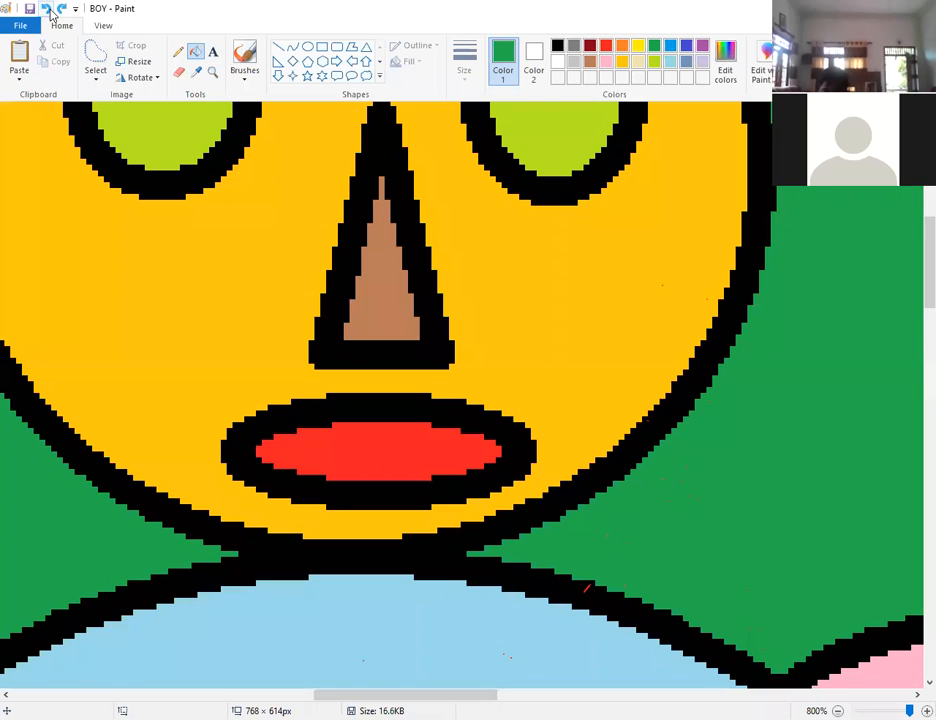
# Scroll back out to view more of the picture and reselect the Magnifier.
pyautogui.keyDown('ctrl'); pyautogui.scroll(-6, 347, 236); pyautogui.keyUp('ctrl')
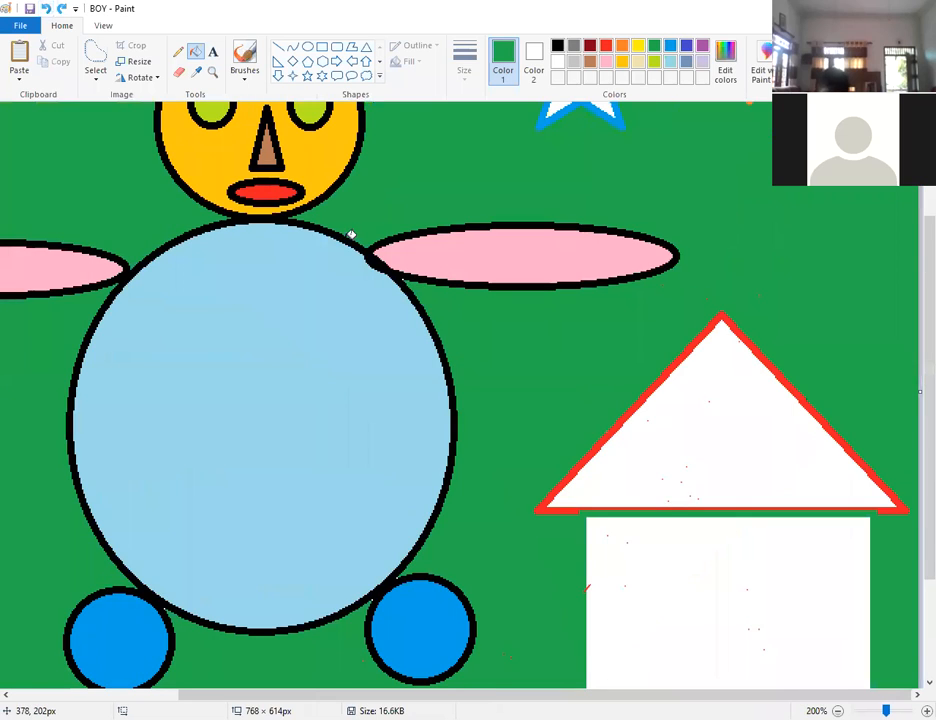
pyautogui.keyDown('ctrl'); pyautogui.scroll(-1, 351, 235); pyautogui.keyUp('ctrl')
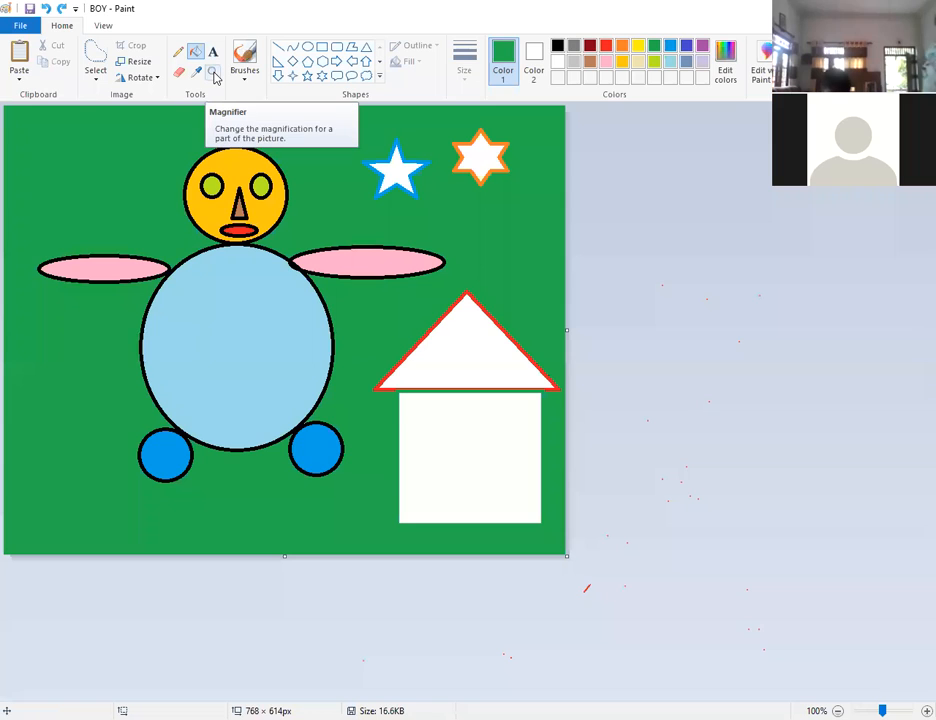
pyautogui.click(213, 74)
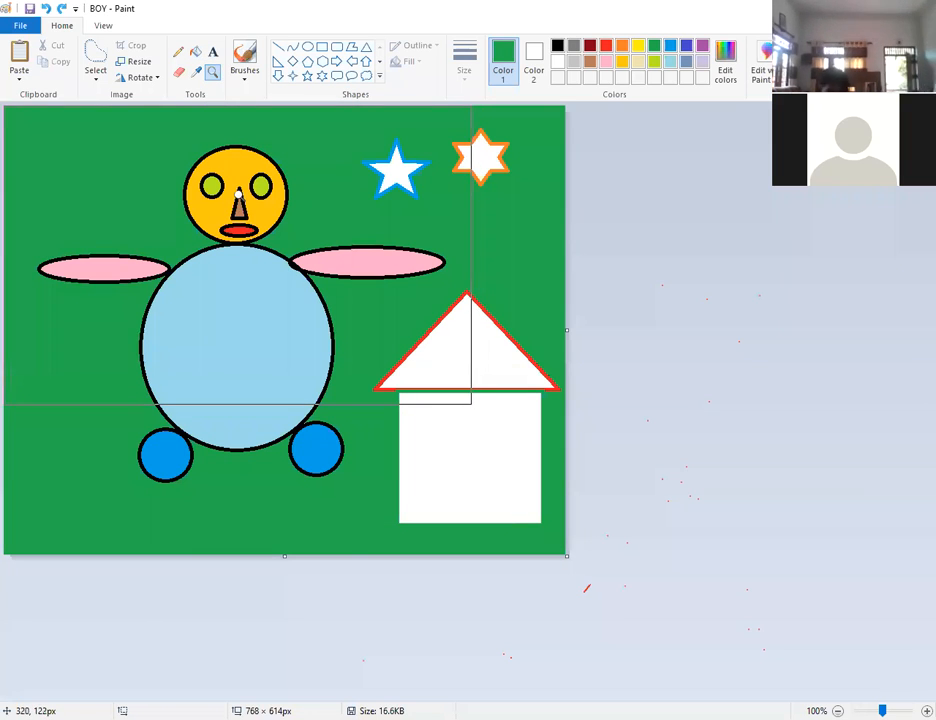
# Magnify the face and left eye up close, then drag the zoom slider back out.
pyautogui.click(241, 210)
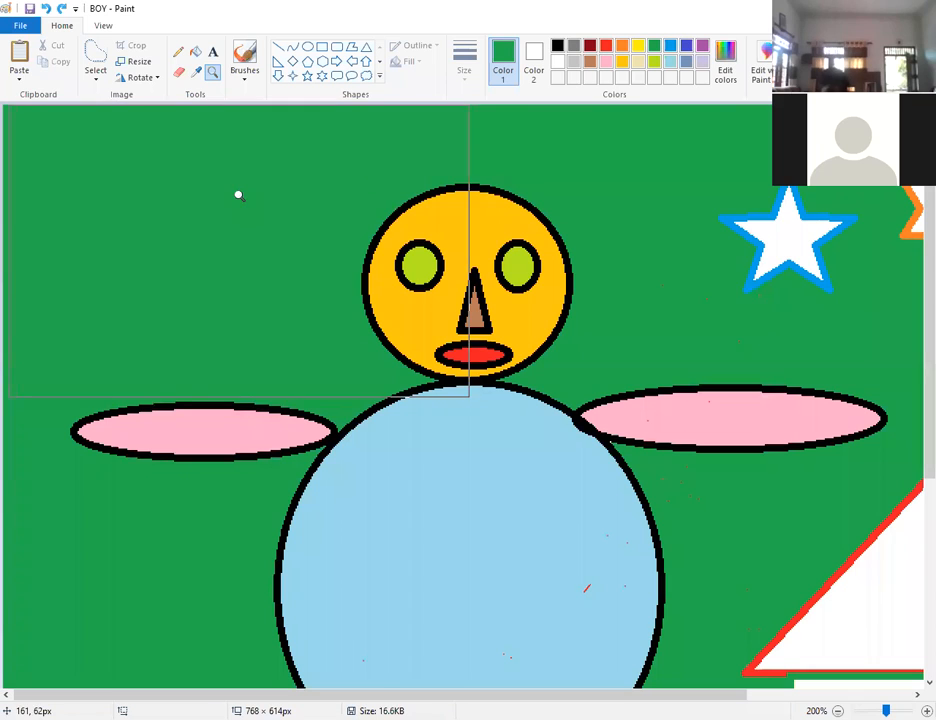
pyautogui.click(346, 252)
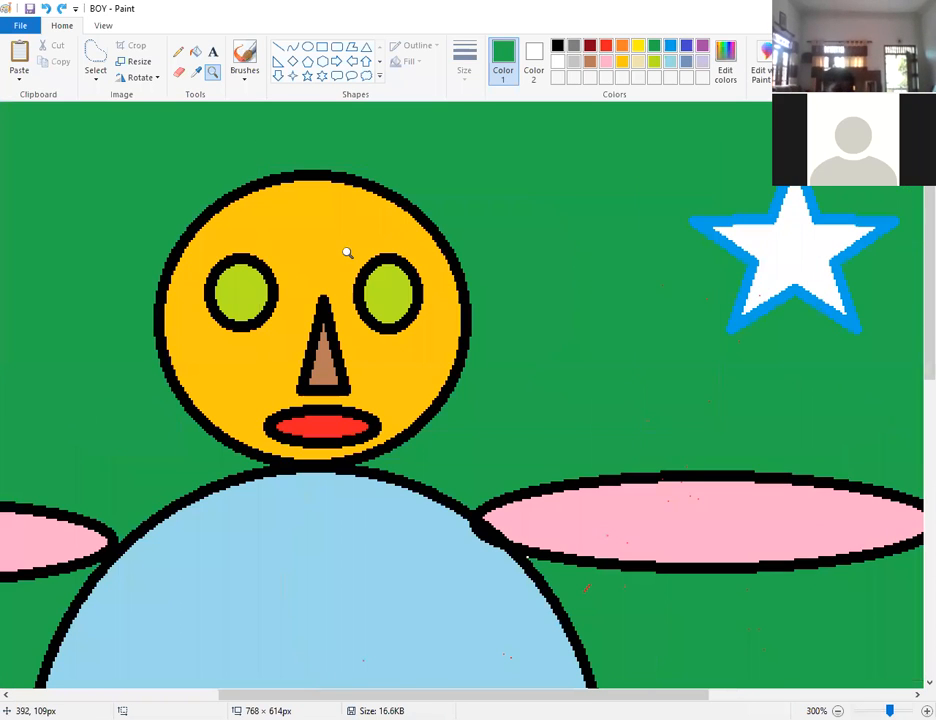
pyautogui.click(300, 335)
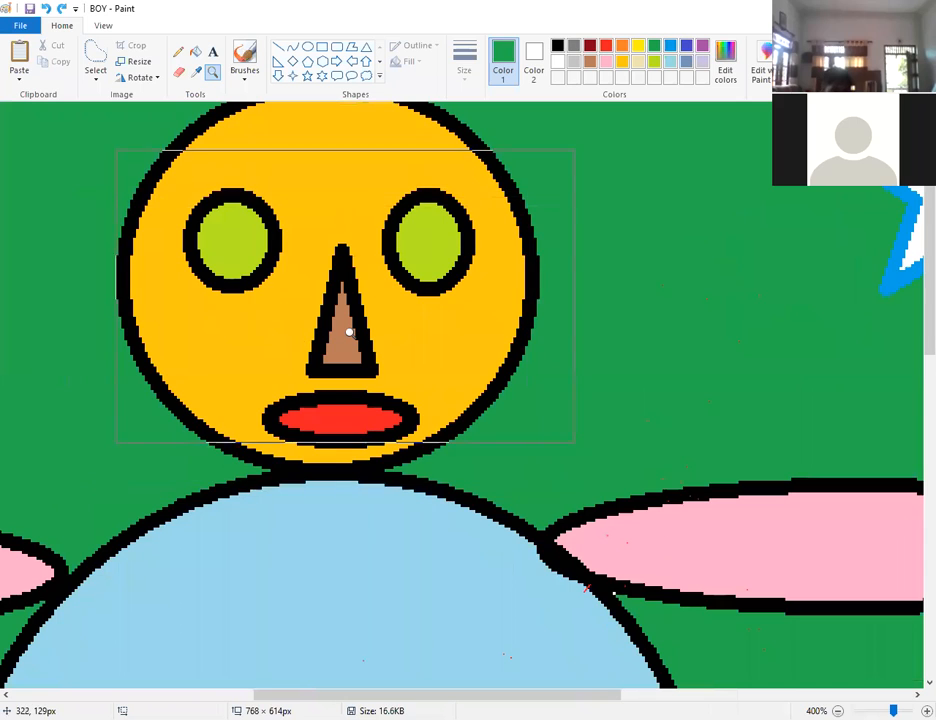
pyautogui.click(349, 330)
pyautogui.click(349, 331)
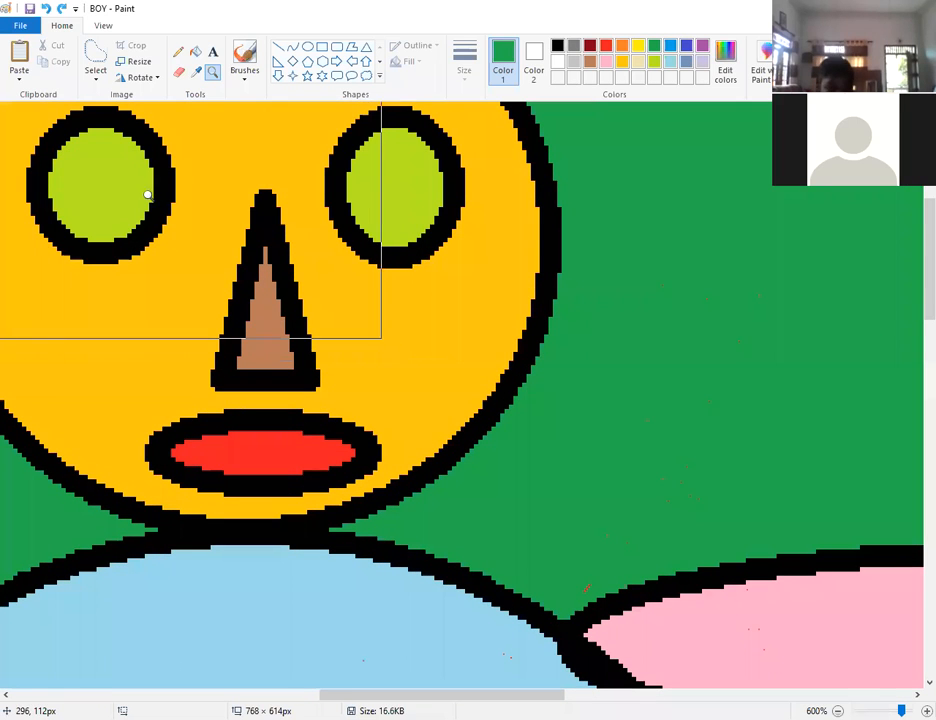
pyautogui.click(113, 188)
pyautogui.click(246, 249)
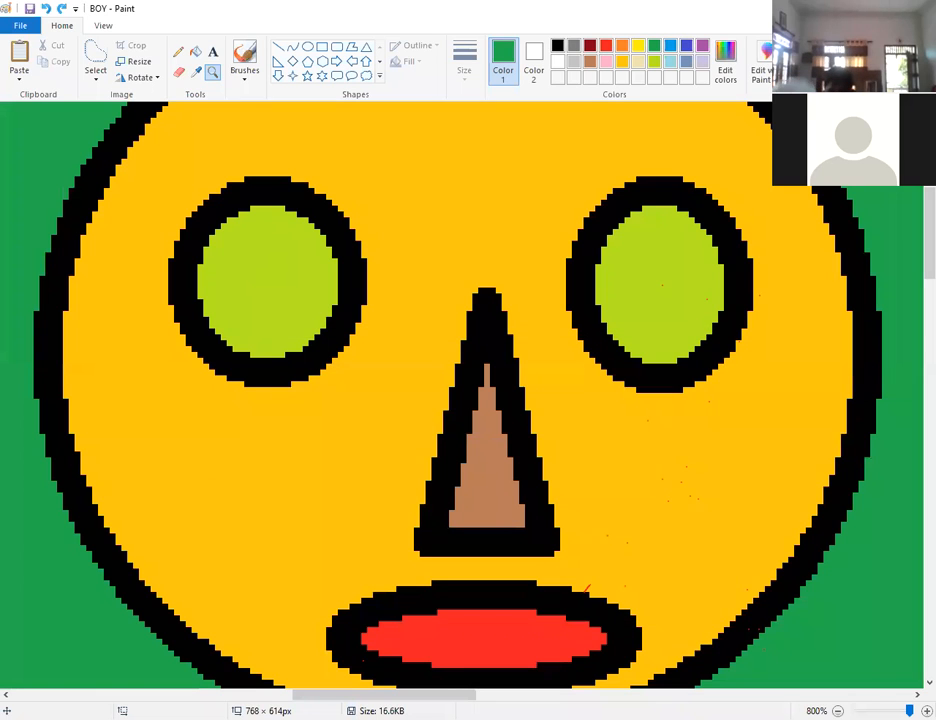
pyautogui.moveTo(910, 710); pyautogui.dragTo(889, 710)
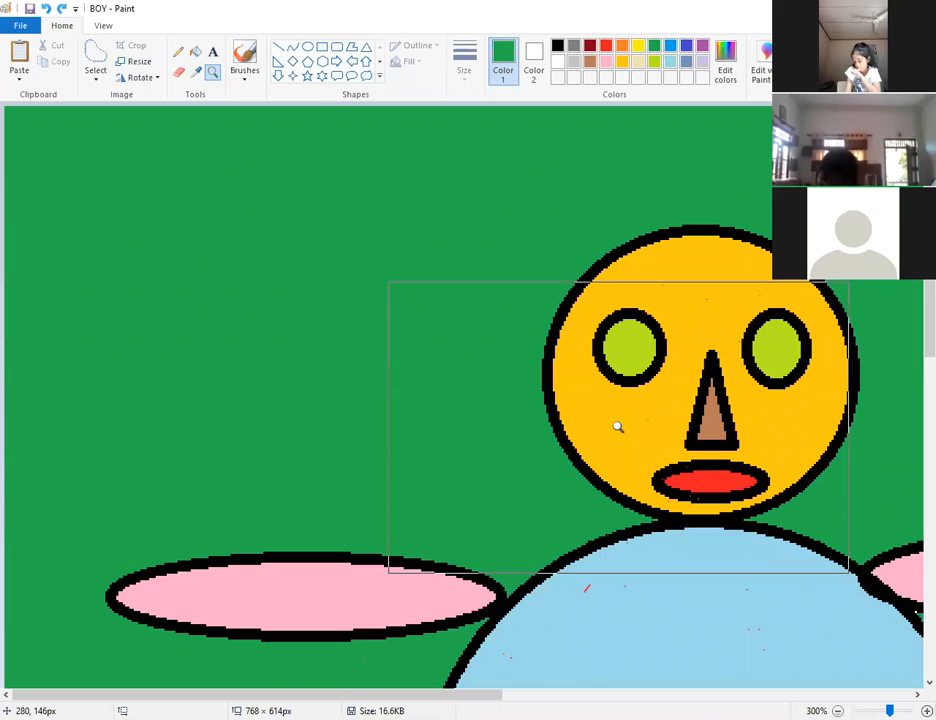
pyautogui.click(665, 372)
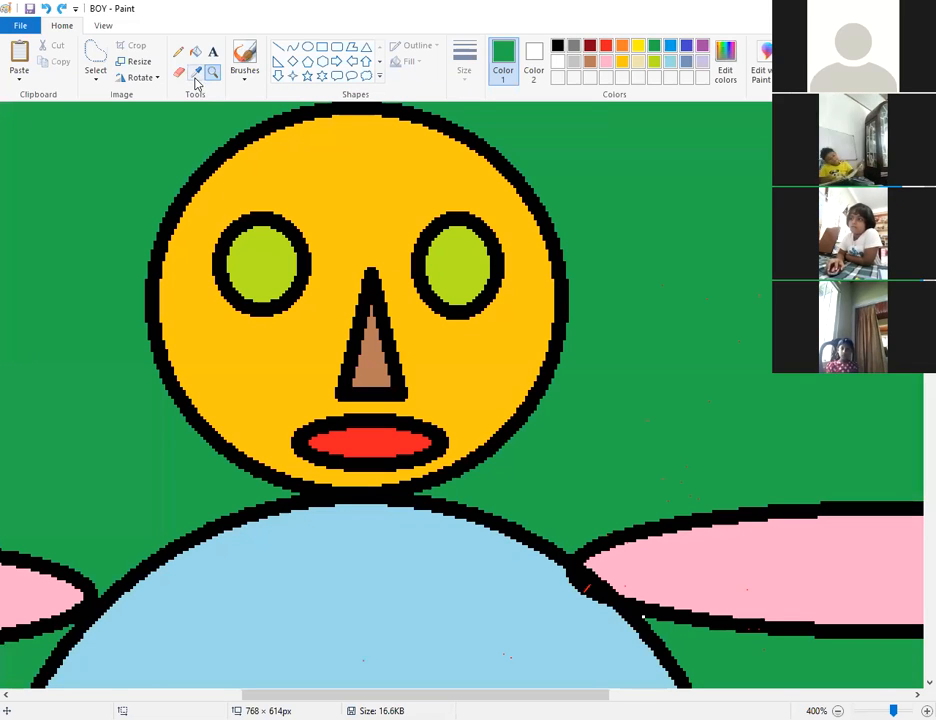
# Switch to the Color picker to sample colours from the canvas.
pyautogui.click(198, 76)
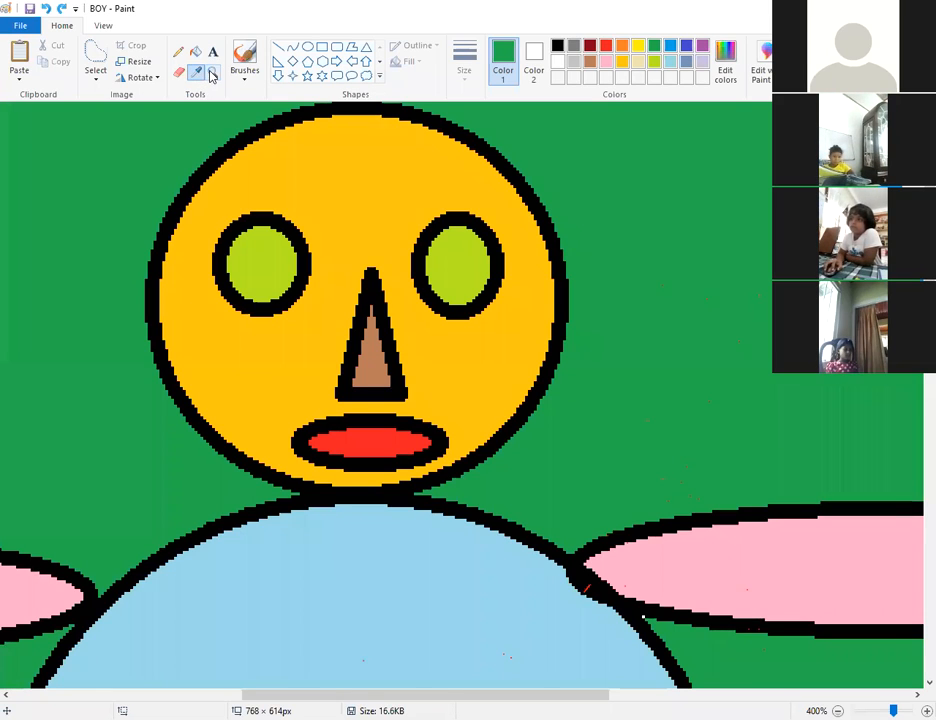
# Sample the green background as Color 1 over indigo, then zoom back out to 200%.
pyautogui.click(686, 46)
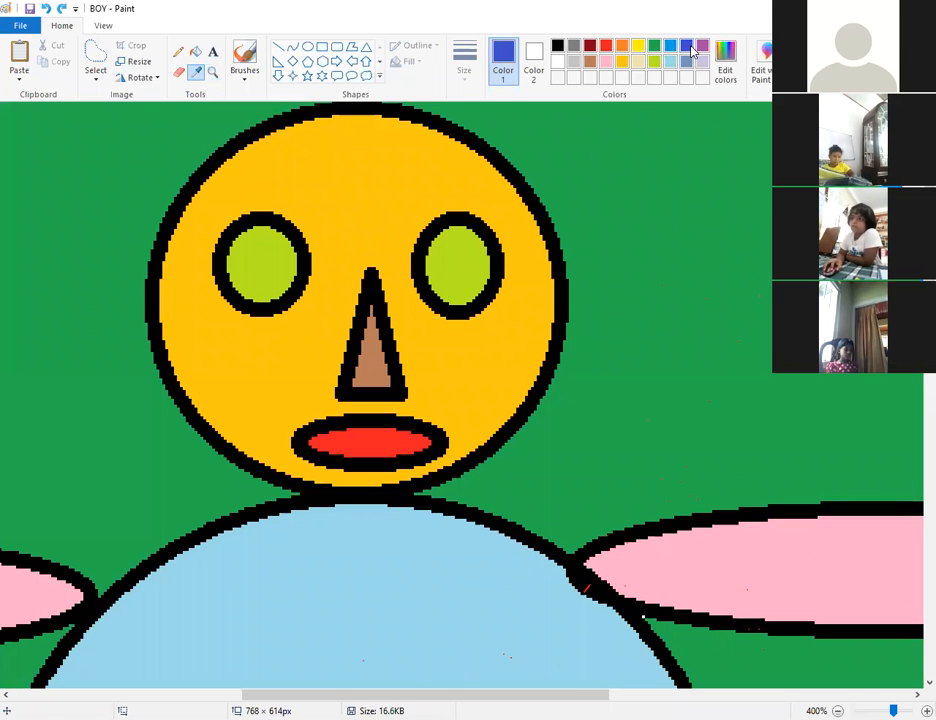
pyautogui.click(667, 179)
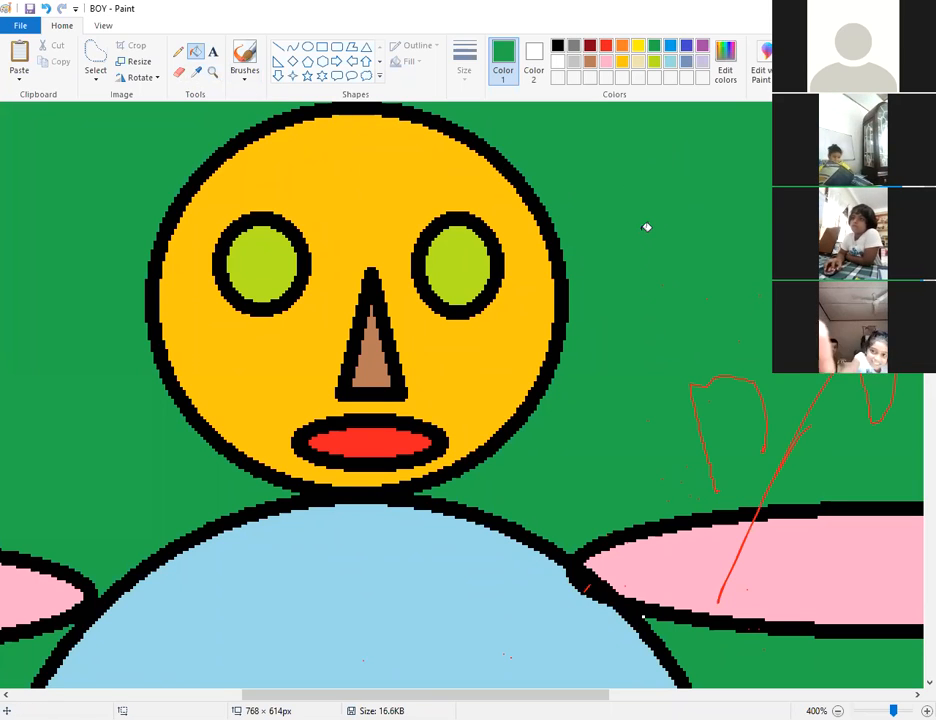
pyautogui.scroll(-2, 646, 227)
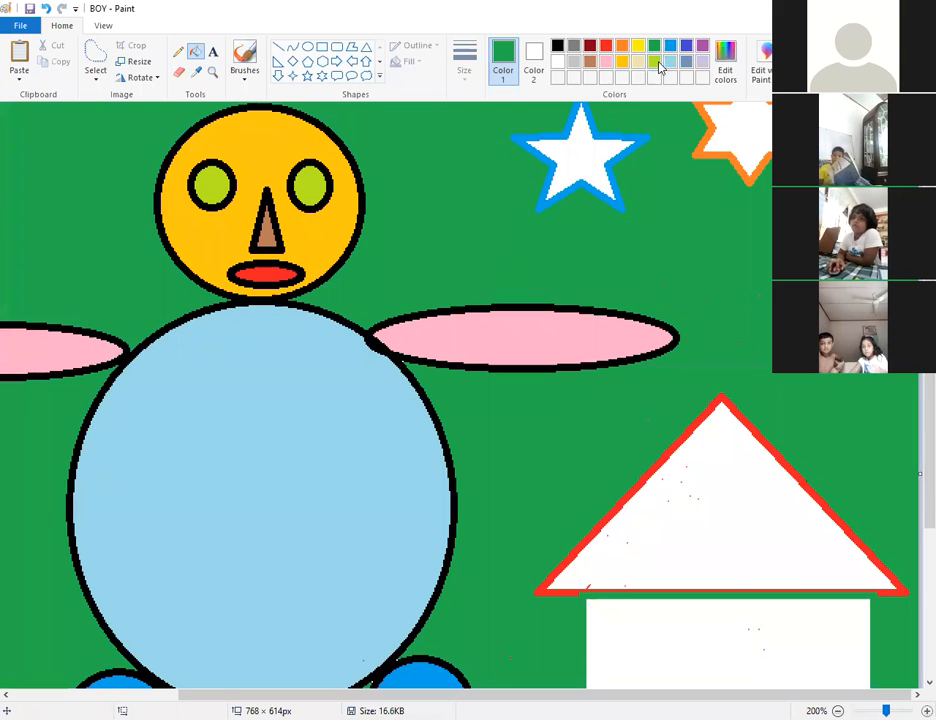
pyautogui.click(530, 60)
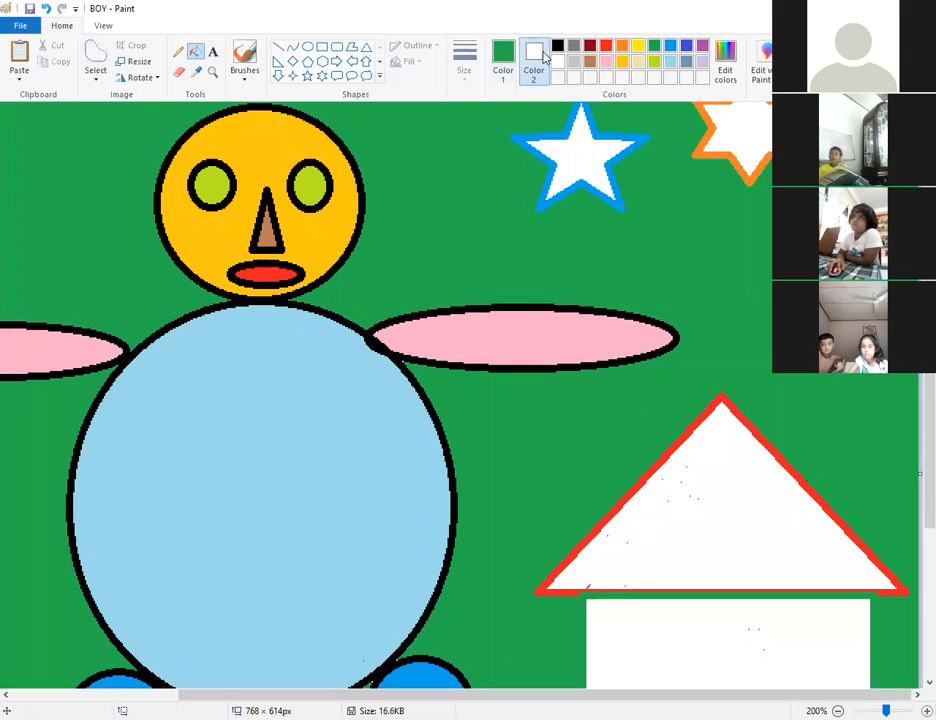
# Set Color 2 to orange, sample white from the star, and flood the background orange.
pyautogui.click(622, 46)
pyautogui.click(195, 72)
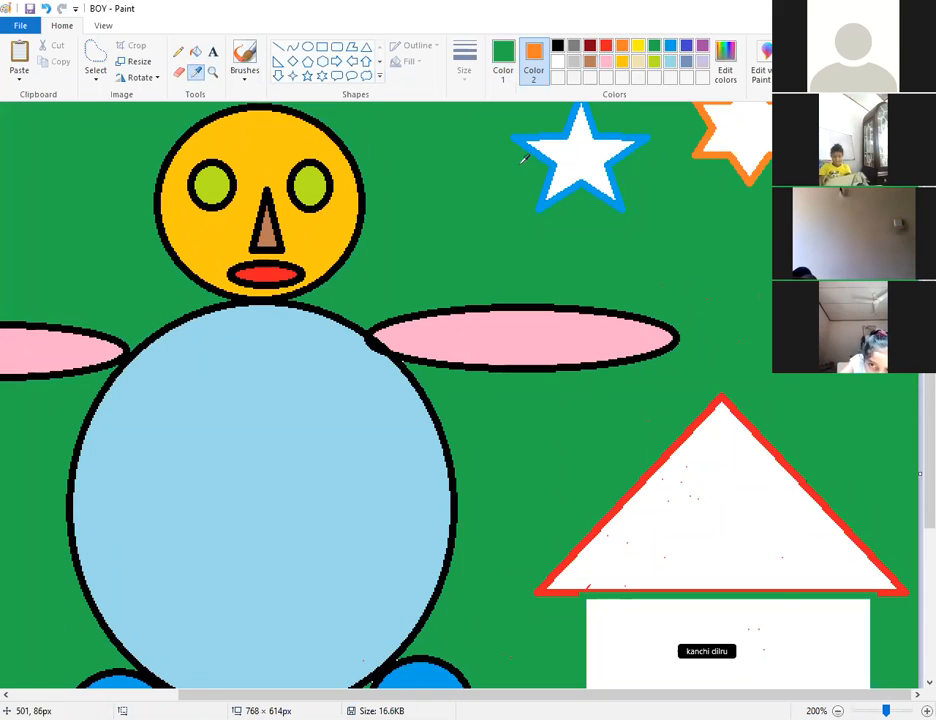
pyautogui.click(590, 160)
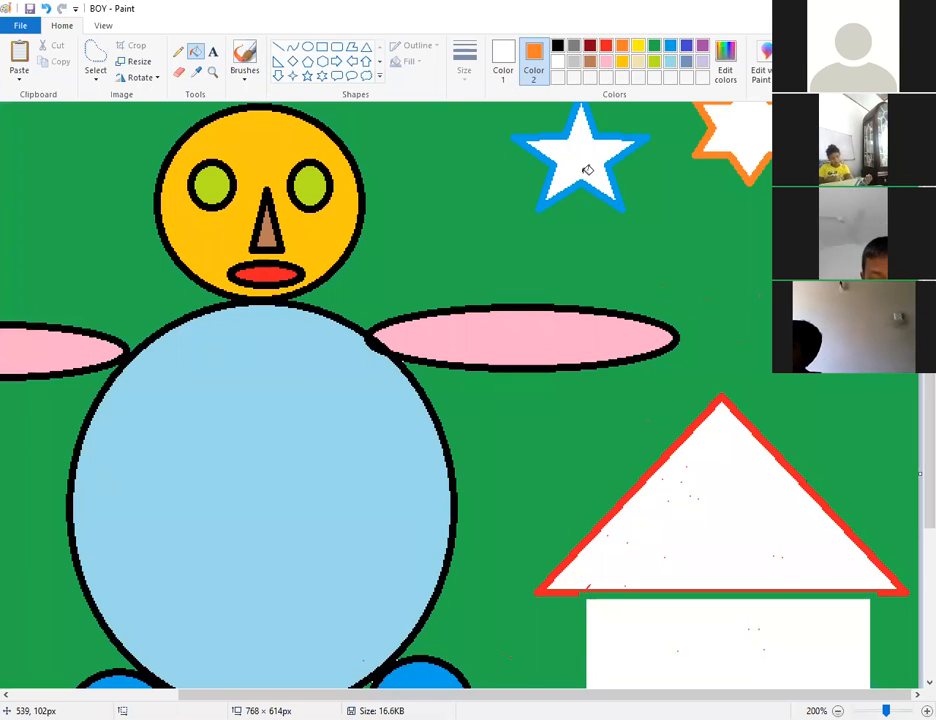
pyautogui.rightClick(474, 206)
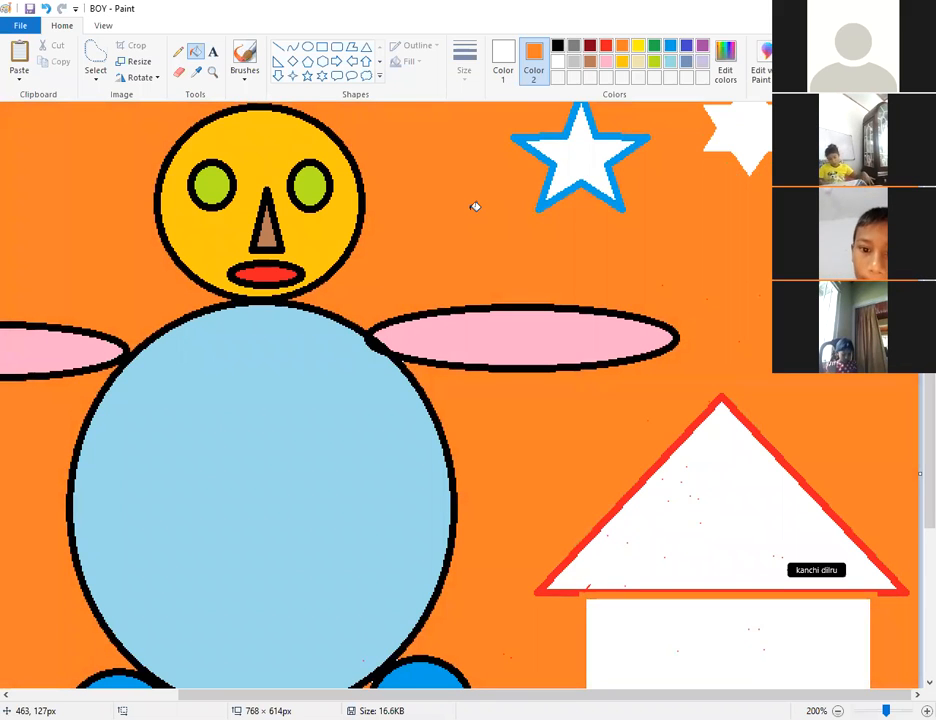
# Fill the orange background with white.
pyautogui.click(195, 71)
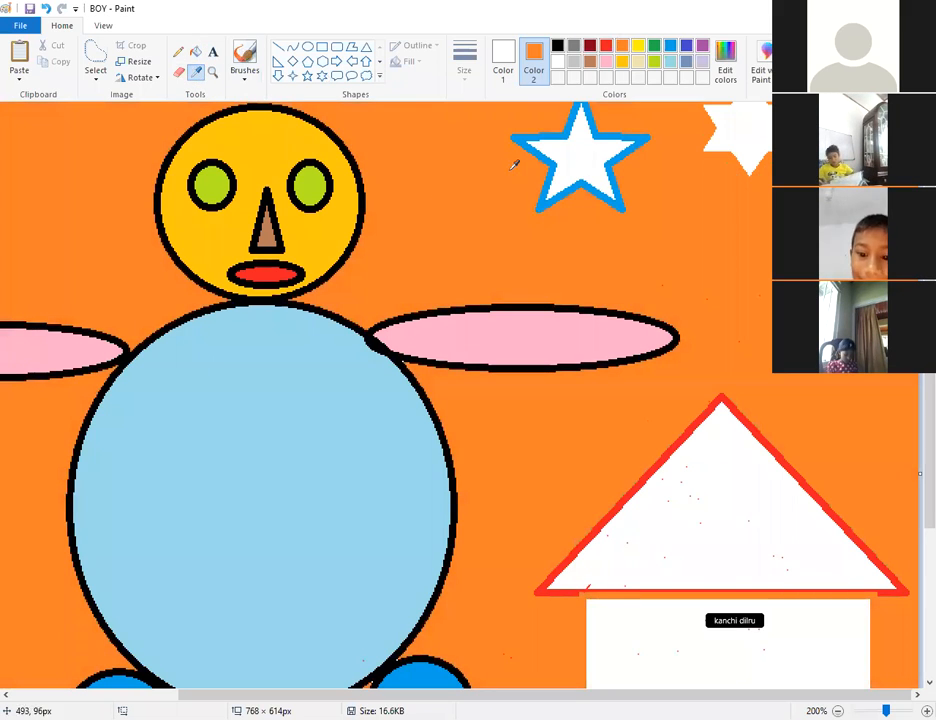
pyautogui.click(471, 167)
pyautogui.click(195, 71)
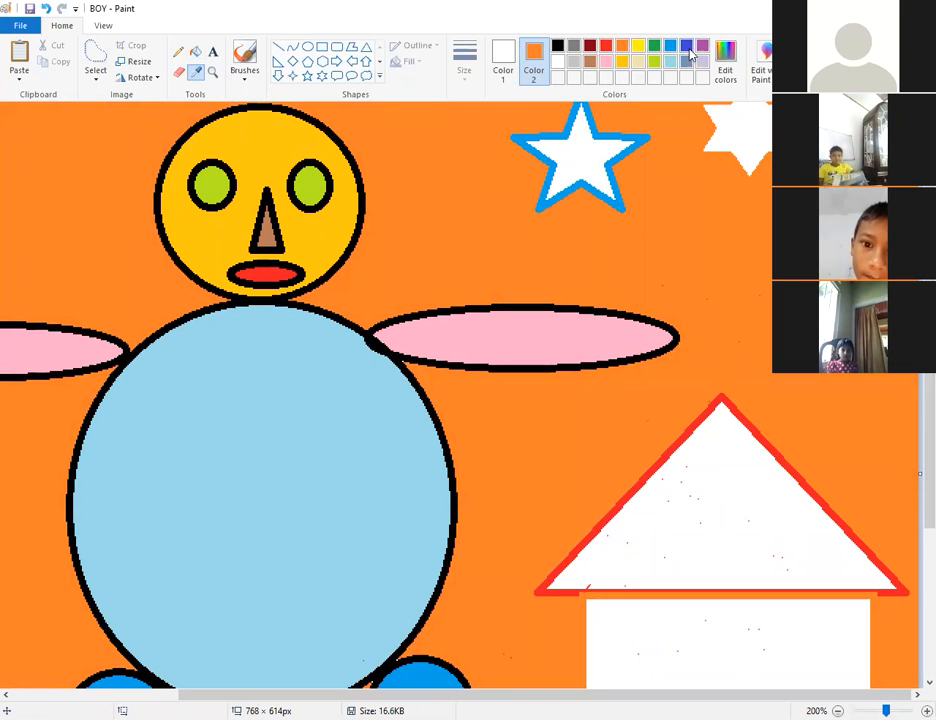
pyautogui.click(491, 174)
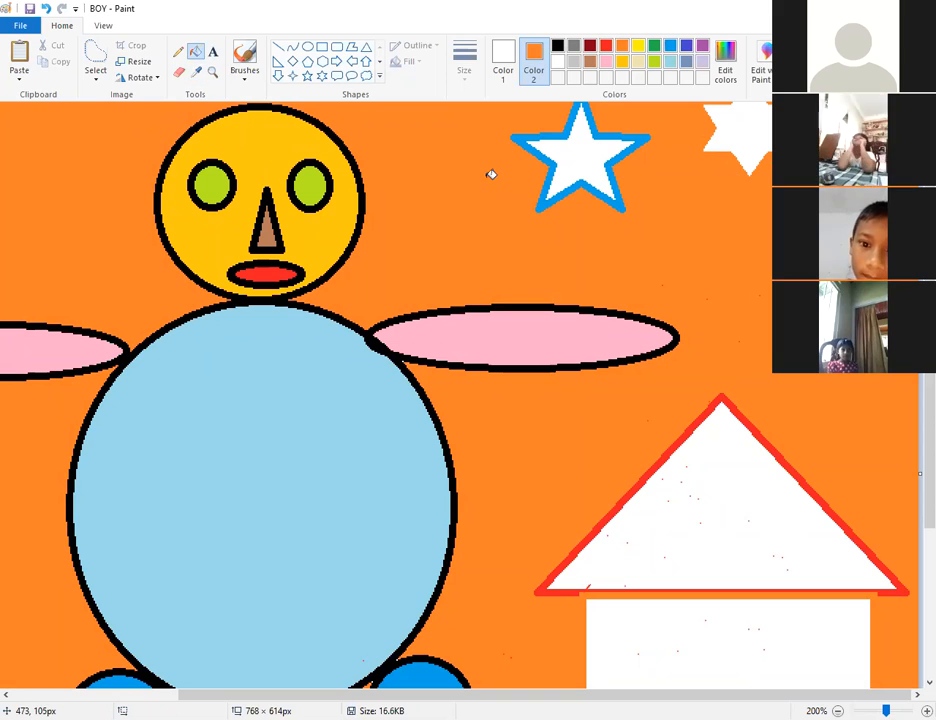
pyautogui.click(491, 174)
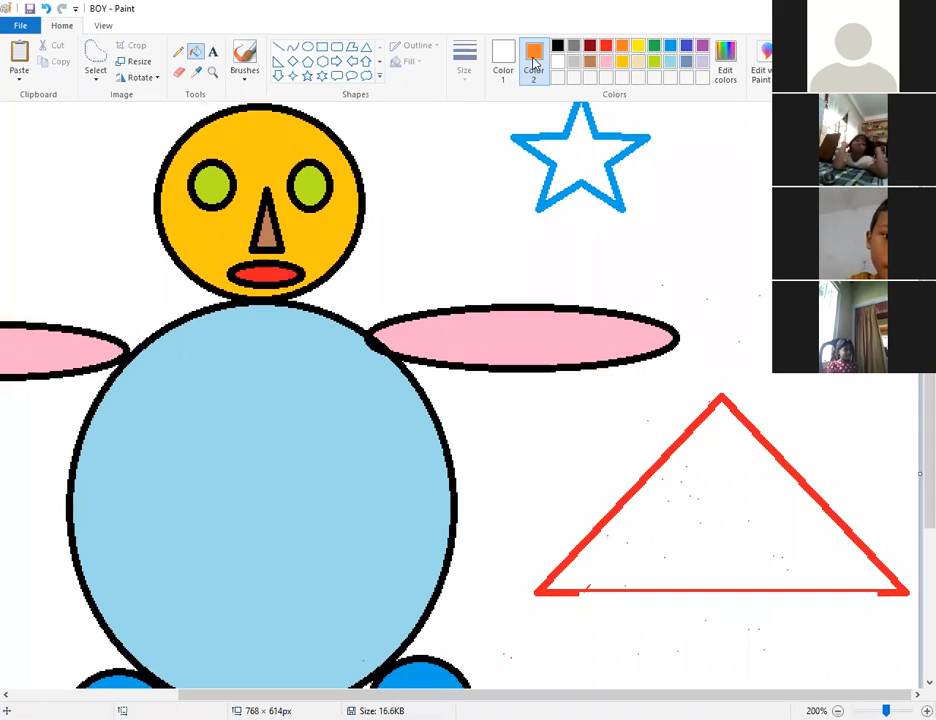
pyautogui.click(196, 73)
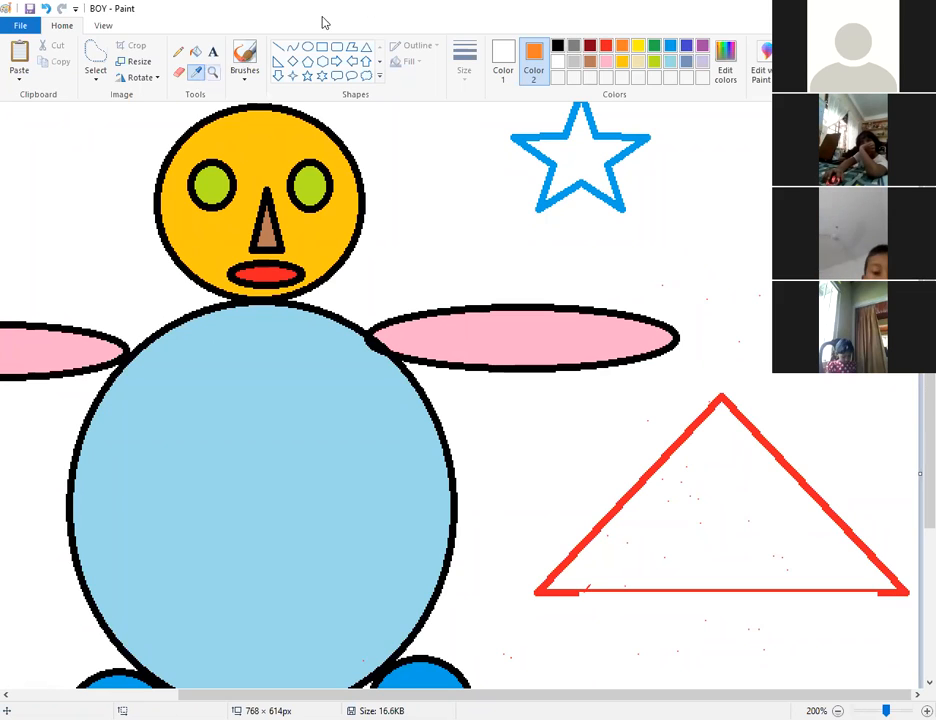
# Fill the background purple, then save BOY and start a new blank canvas.
pyautogui.click(503, 62)
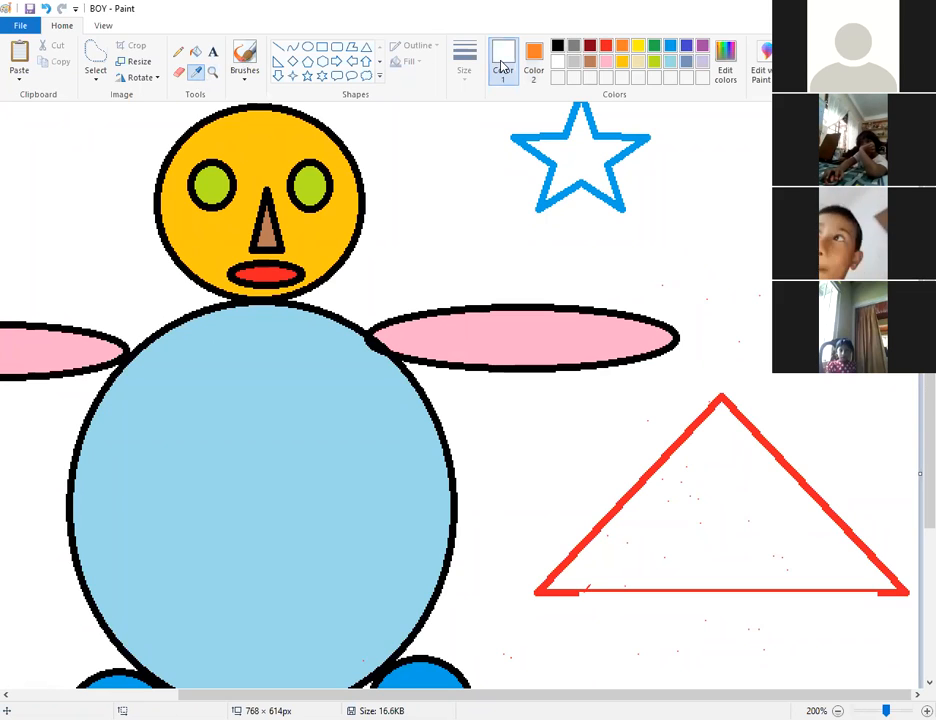
pyautogui.click(704, 46)
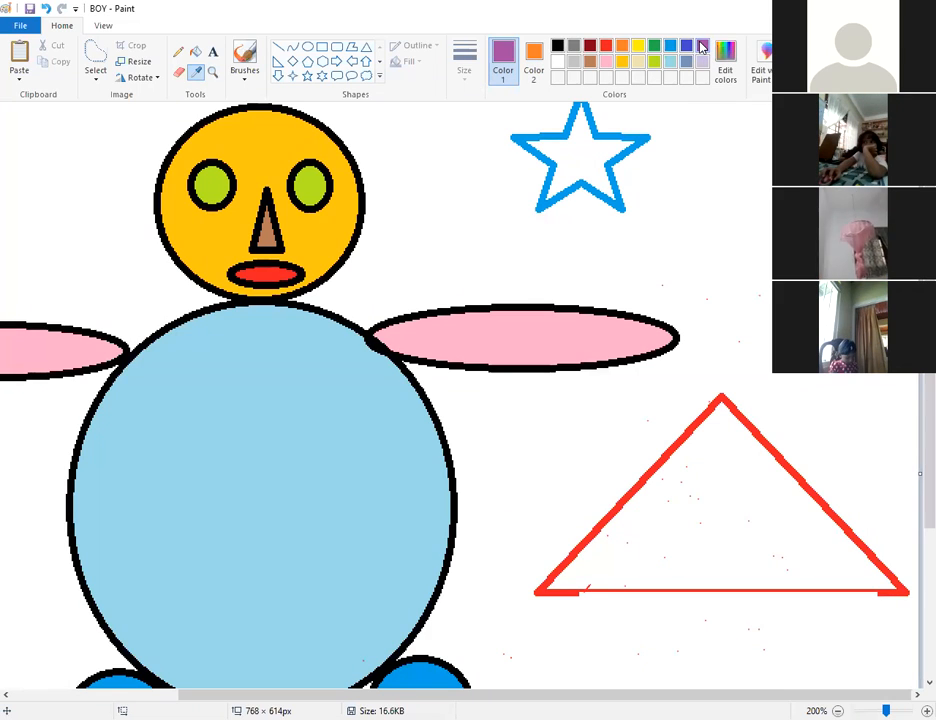
pyautogui.rightClick(437, 201)
pyautogui.click(437, 201)
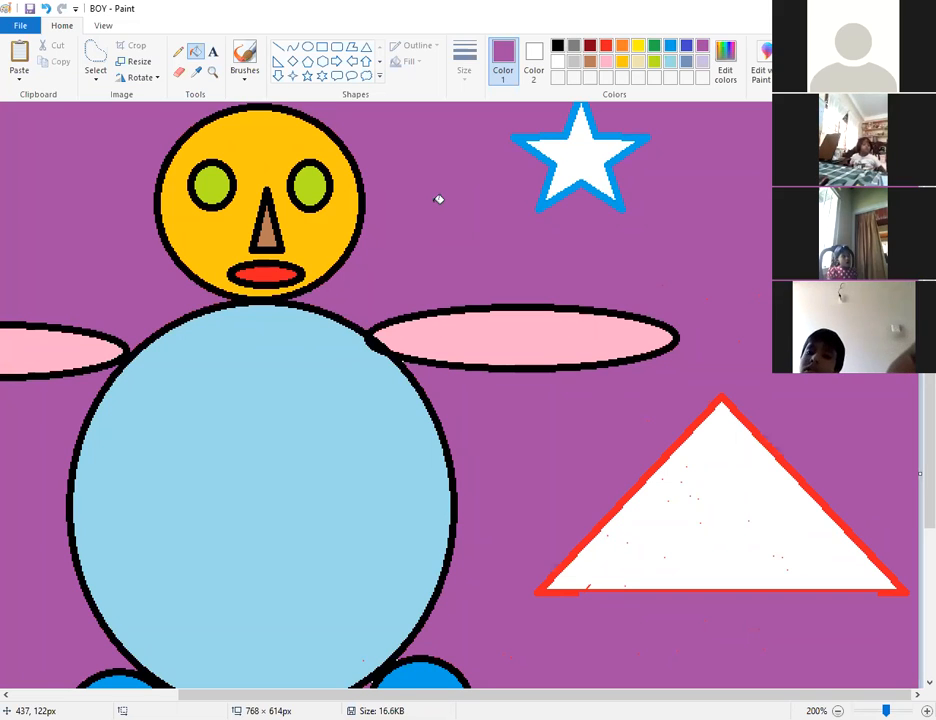
pyautogui.hotkey('alt', 'F4')
pyautogui.click(427, 377)
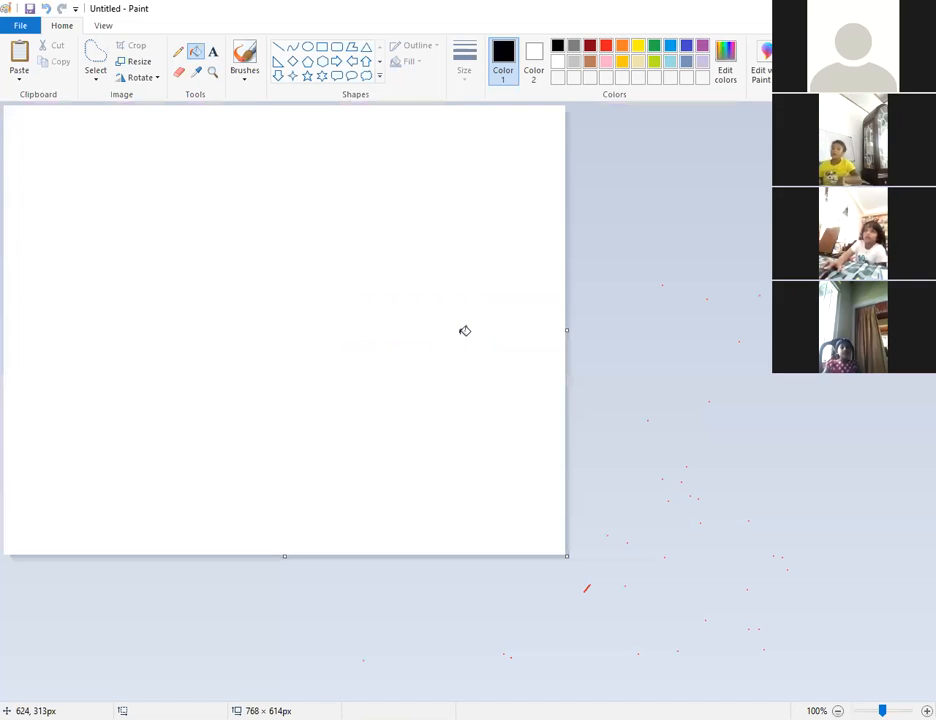
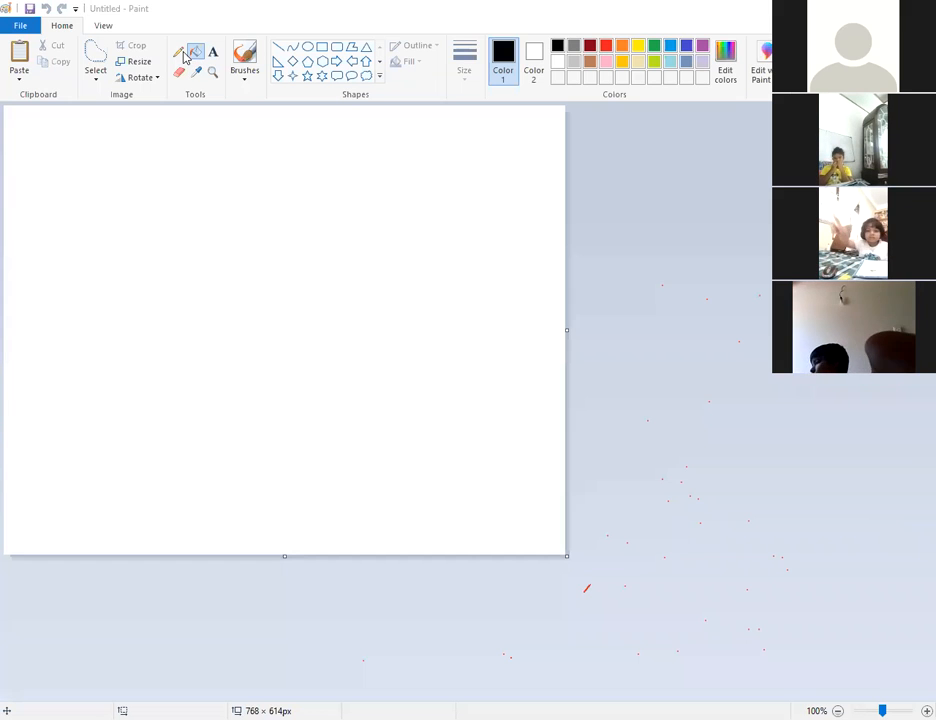
# With the basic brush, draw a black apple outline with its stem and leaf.
pyautogui.click(245, 80)
pyautogui.click(245, 108)
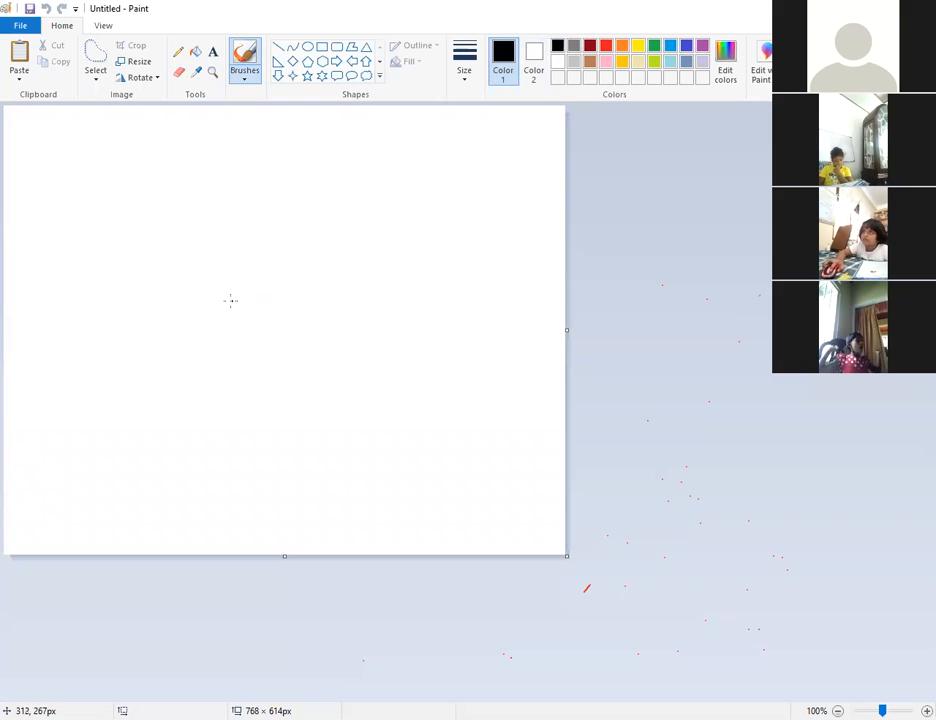
pyautogui.moveTo(196, 299)
pyautogui.mouseDown()
pyautogui.moveTo(144, 297)
pyautogui.moveTo(127, 316)
pyautogui.moveTo(121, 350)
pyautogui.moveTo(136, 385)
pyautogui.moveTo(178, 425)
pyautogui.moveTo(243, 452)
pyautogui.moveTo(307, 420)
pyautogui.moveTo(325, 390)
pyautogui.moveTo(327, 358)
pyautogui.moveTo(309, 326)
pyautogui.moveTo(242, 282)
pyautogui.moveTo(203, 292)
pyautogui.moveTo(192, 280)
pyautogui.moveTo(190, 302)
pyautogui.moveTo(181, 250)
pyautogui.moveTo(211, 204)
pyautogui.mouseUp()
pyautogui.moveTo(180, 255)
pyautogui.mouseDown()
pyautogui.moveTo(178, 208)
pyautogui.moveTo(189, 240)
pyautogui.moveTo(183, 206)
pyautogui.mouseUp()
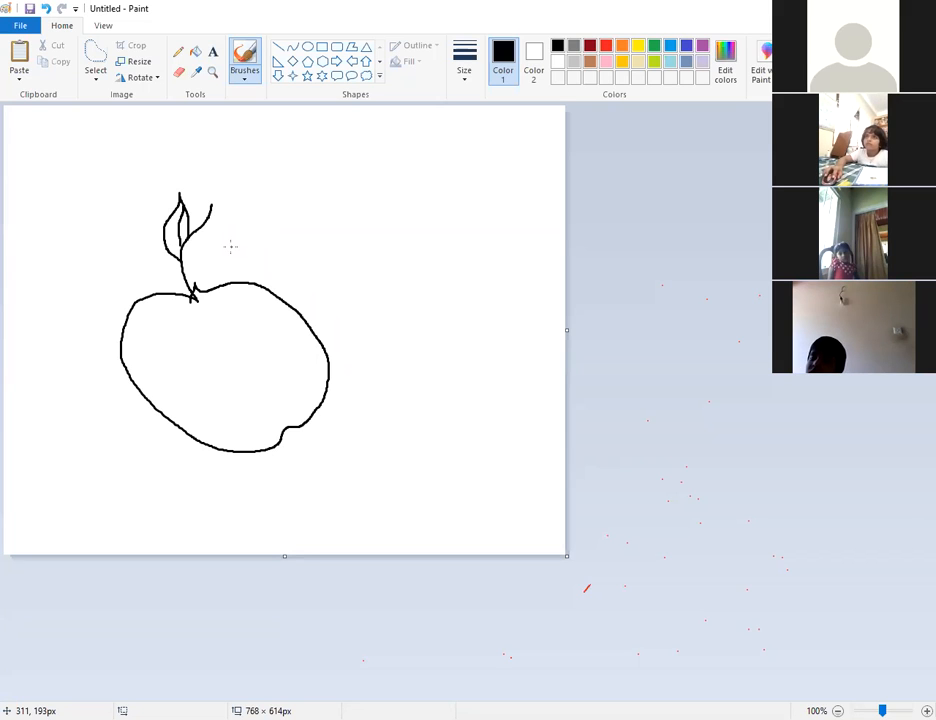
pyautogui.click(339, 423)
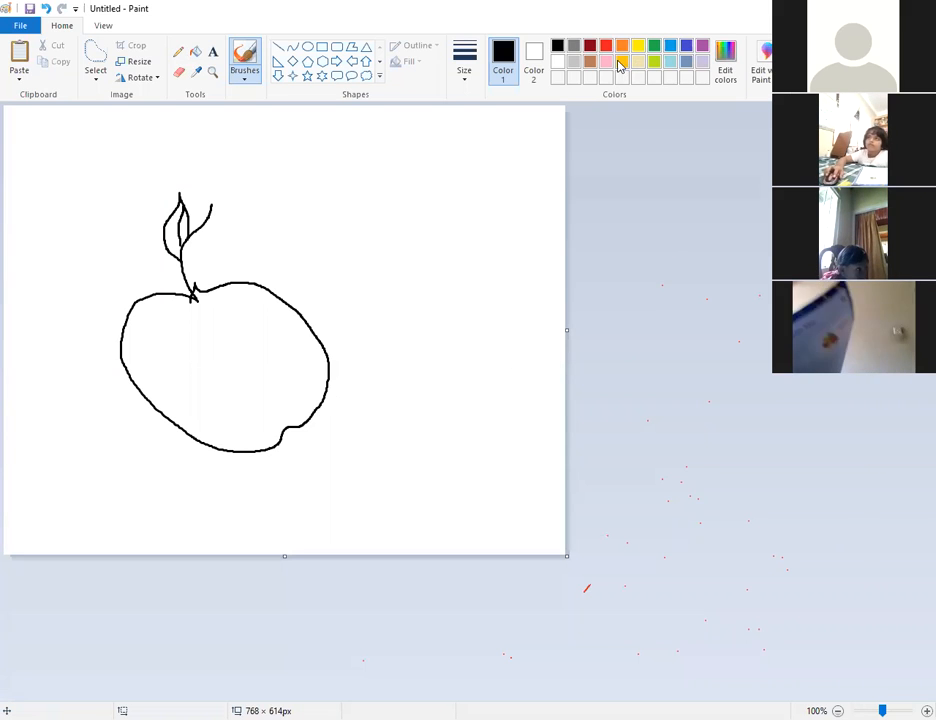
# Draw the banana's curved outer edges, tip and inner line to the right of the apple.
pyautogui.moveTo(259, 456)
pyautogui.mouseDown()
pyautogui.moveTo(337, 444)
pyautogui.moveTo(388, 406)
pyautogui.moveTo(423, 362)
pyautogui.mouseUp()
pyautogui.moveTo(428, 266)
pyautogui.mouseDown()
pyautogui.moveTo(412, 251)
pyautogui.moveTo(464, 277)
pyautogui.moveTo(484, 345)
pyautogui.moveTo(465, 410)
pyautogui.mouseUp()
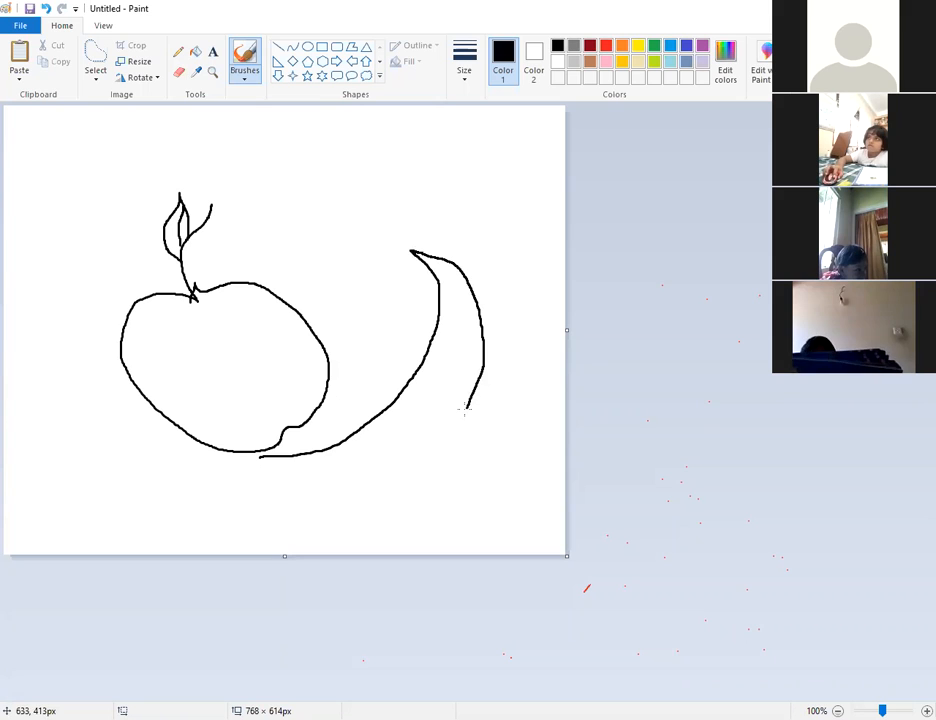
pyautogui.moveTo(355, 472)
pyautogui.mouseDown()
pyautogui.moveTo(272, 461)
pyautogui.moveTo(287, 452)
pyautogui.moveTo(334, 458)
pyautogui.moveTo(421, 390)
pyautogui.moveTo(447, 336)
pyautogui.moveTo(453, 264)
pyautogui.mouseUp()
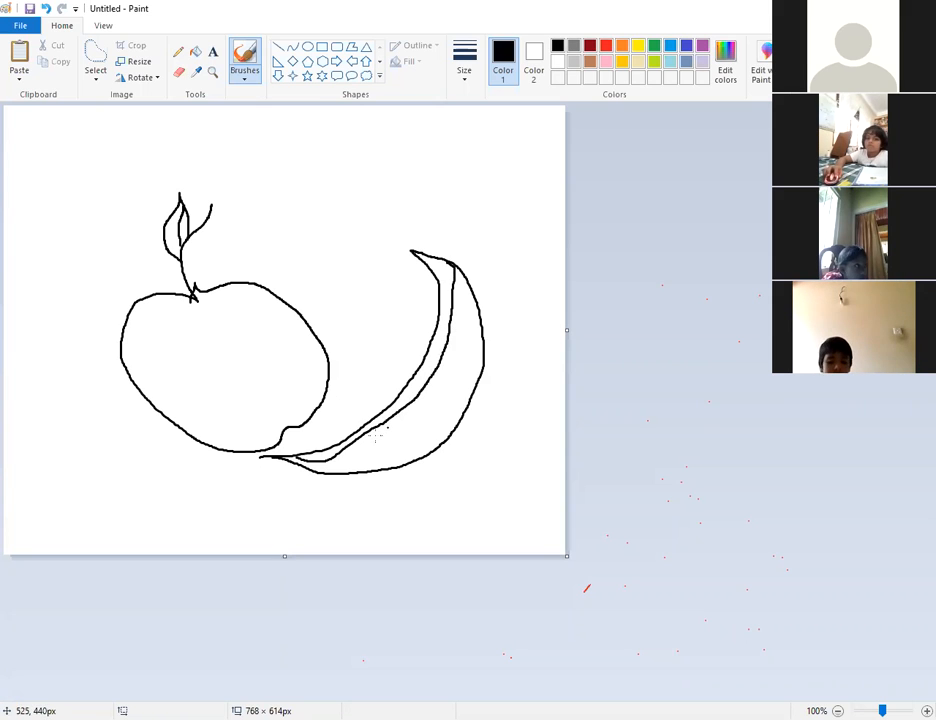
pyautogui.moveTo(305, 475)
pyautogui.mouseDown()
pyautogui.moveTo(401, 445)
pyautogui.moveTo(460, 385)
pyautogui.moveTo(479, 326)
pyautogui.moveTo(457, 266)
pyautogui.moveTo(427, 243)
pyautogui.moveTo(412, 250)
pyautogui.moveTo(432, 241)
pyautogui.moveTo(406, 244)
pyautogui.moveTo(409, 220)
pyautogui.moveTo(430, 243)
pyautogui.mouseUp()
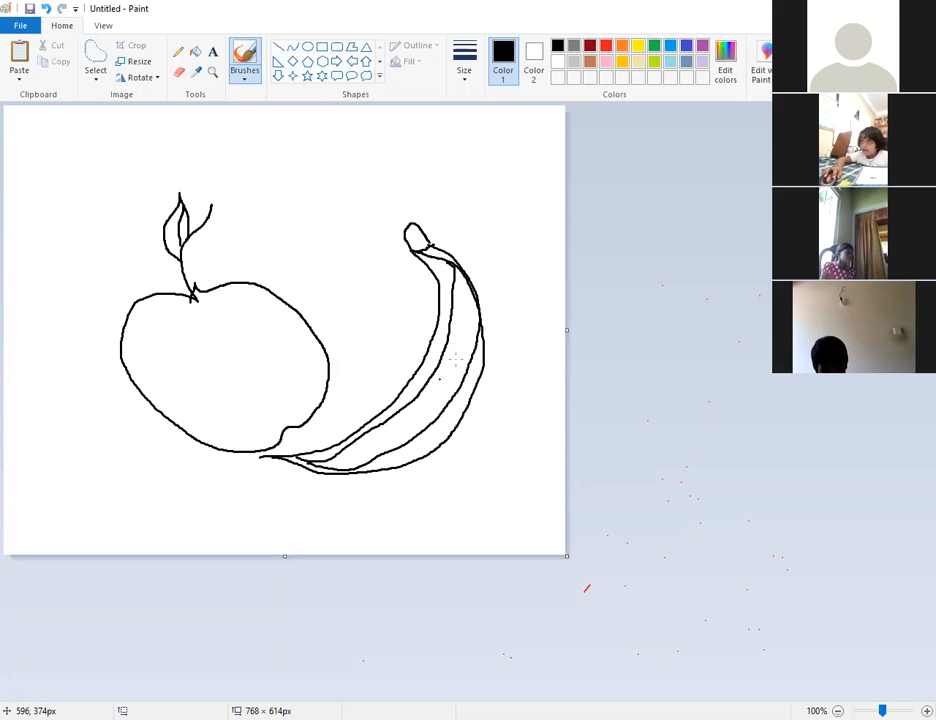
# Draw a bunch of grapes as stacked black ovals between the apple and banana.
pyautogui.click(308, 47)
pyautogui.moveTo(313, 232)
pyautogui.mouseDown()
pyautogui.moveTo(323, 254)
pyautogui.moveTo(355, 273)
pyautogui.moveTo(336, 286)
pyautogui.mouseUp()
pyautogui.click(334, 250)
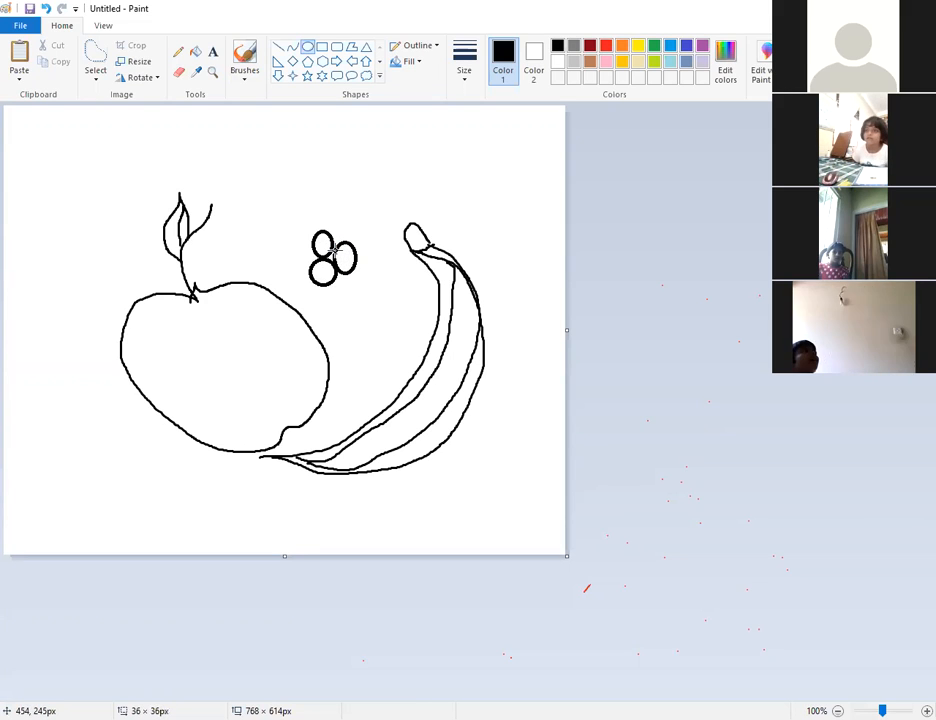
pyautogui.click(296, 243)
pyautogui.moveTo(296, 243)
pyautogui.mouseDown()
pyautogui.moveTo(299, 265)
pyautogui.moveTo(314, 276)
pyautogui.moveTo(301, 278)
pyautogui.moveTo(296, 248)
pyautogui.mouseUp()
pyautogui.click(295, 250)
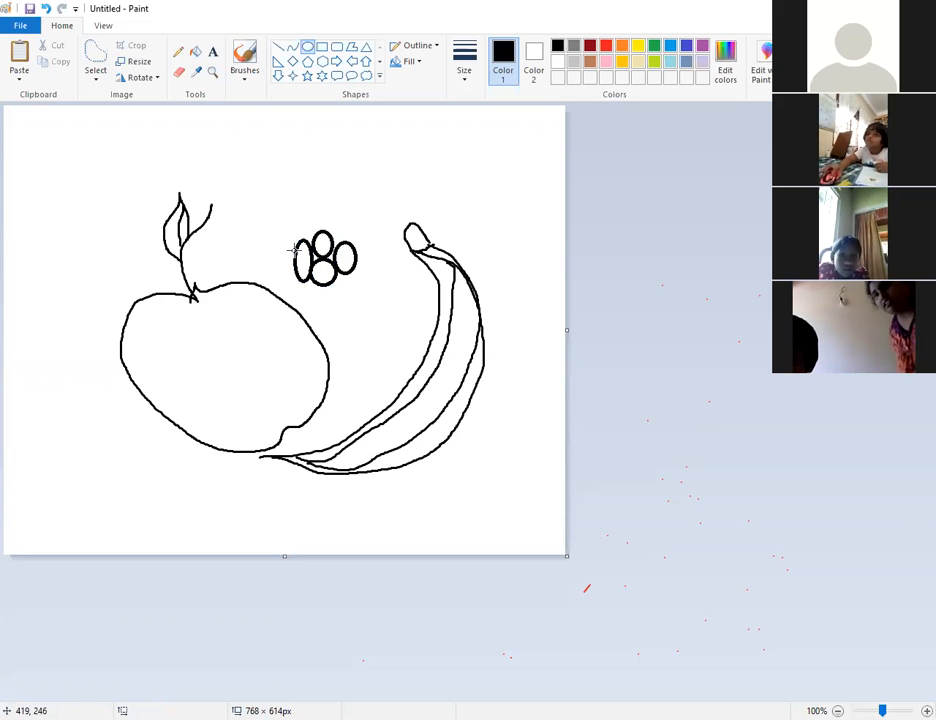
pyautogui.moveTo(308, 292); pyautogui.dragTo(344, 321)
pyautogui.click(324, 289)
pyautogui.click(354, 284)
pyautogui.click(320, 311)
pyautogui.click(358, 328)
pyautogui.click(179, 51)
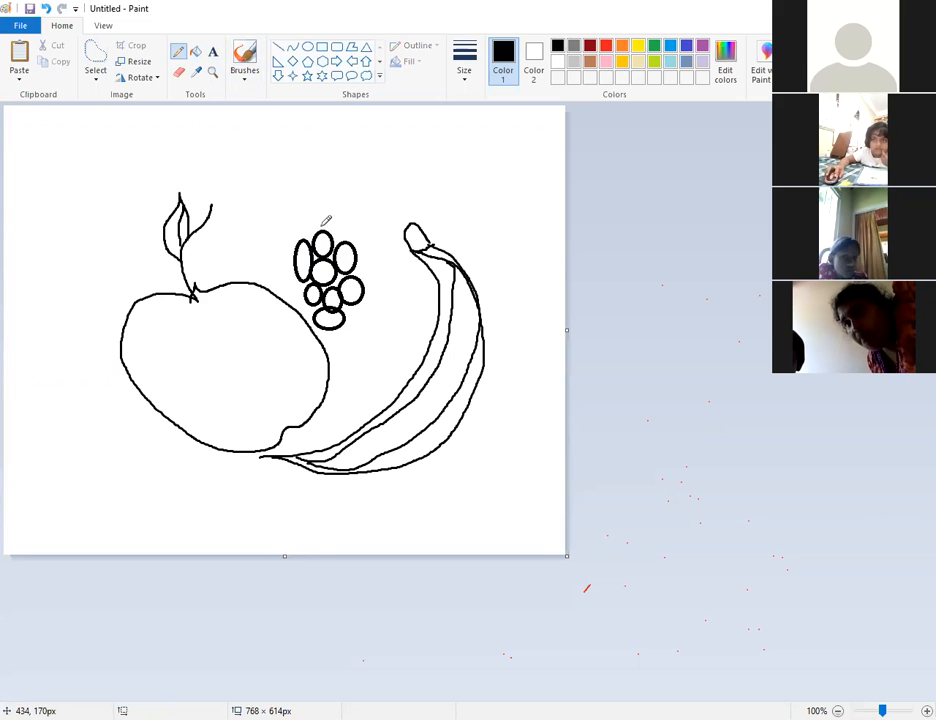
# With the pencil, add a grape stem and a veined leaf shape at the lower left.
pyautogui.moveTo(322, 229); pyautogui.dragTo(341, 213)
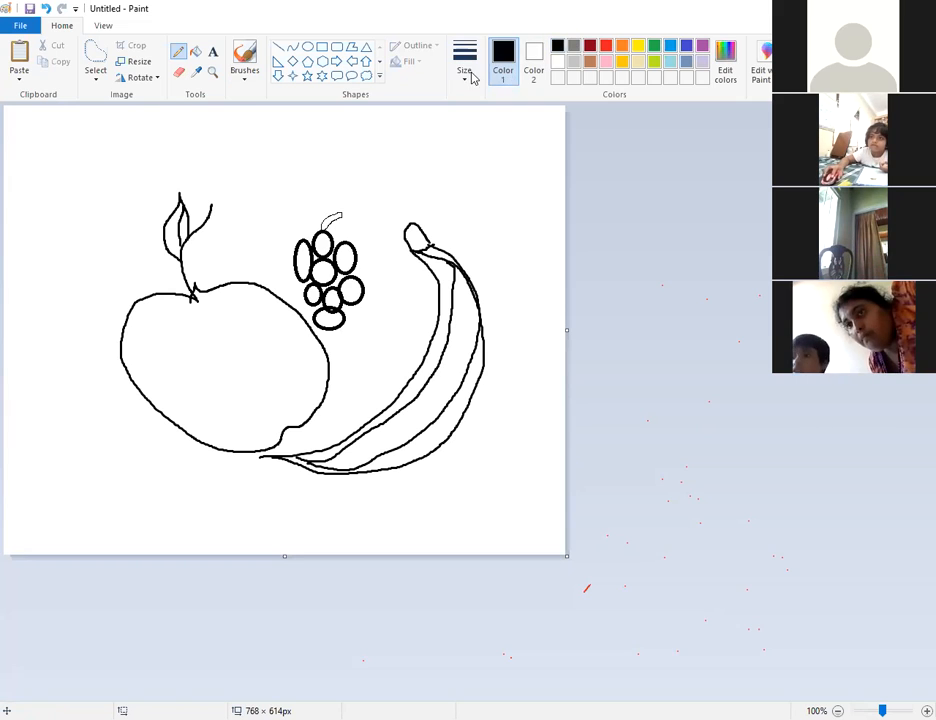
pyautogui.click(472, 78)
pyautogui.click(484, 138)
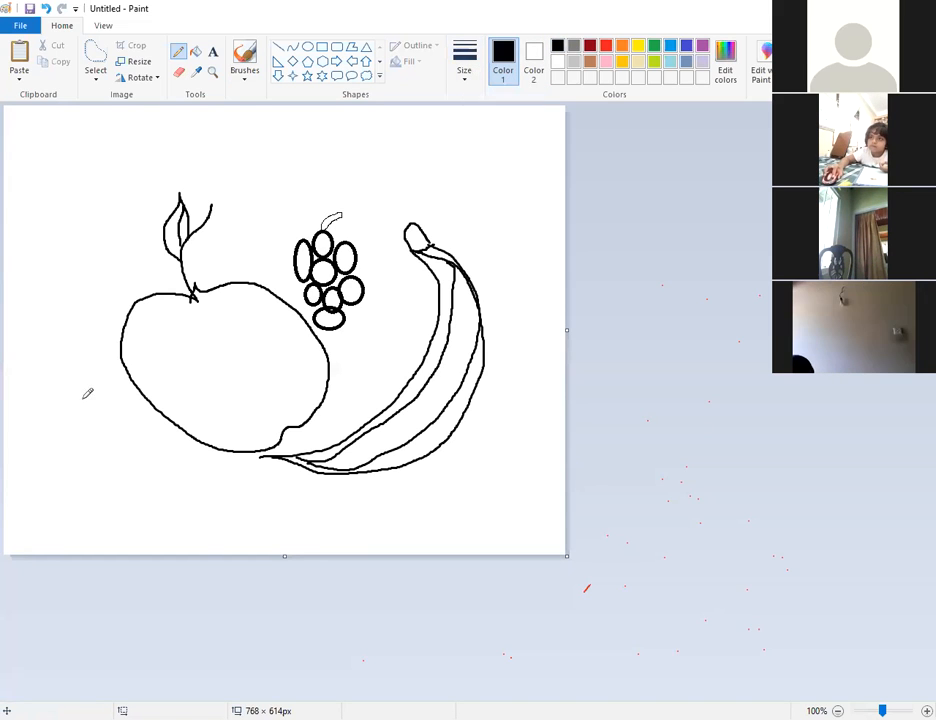
pyautogui.moveTo(85, 386)
pyautogui.mouseDown()
pyautogui.moveTo(55, 387)
pyautogui.moveTo(29, 407)
pyautogui.moveTo(37, 516)
pyautogui.mouseUp()
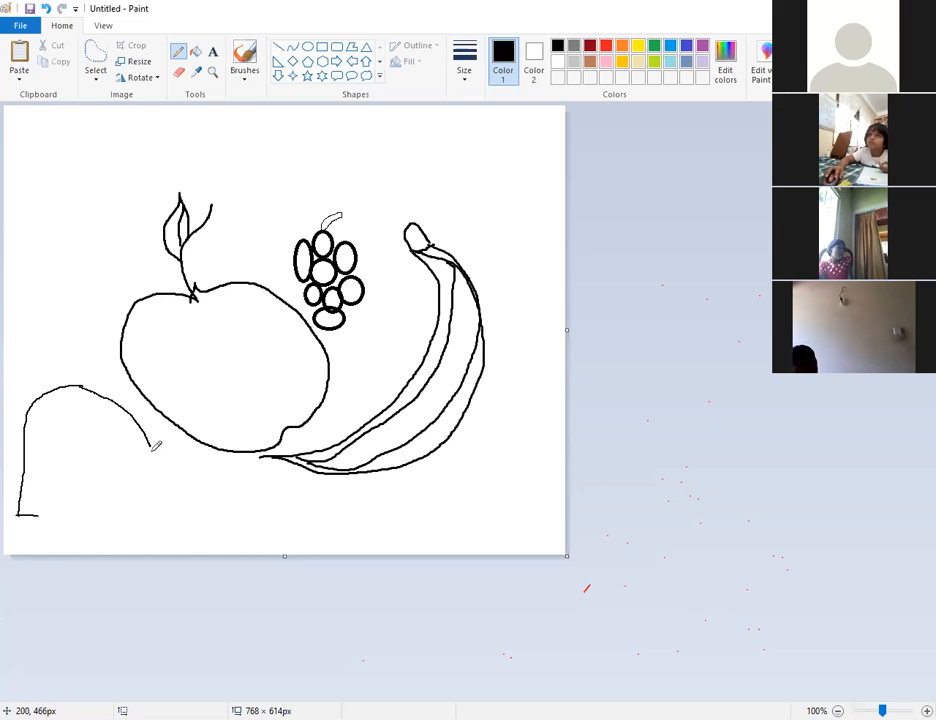
pyautogui.moveTo(93, 496); pyautogui.dragTo(50, 508)
pyautogui.moveTo(106, 402); pyautogui.dragTo(157, 405)
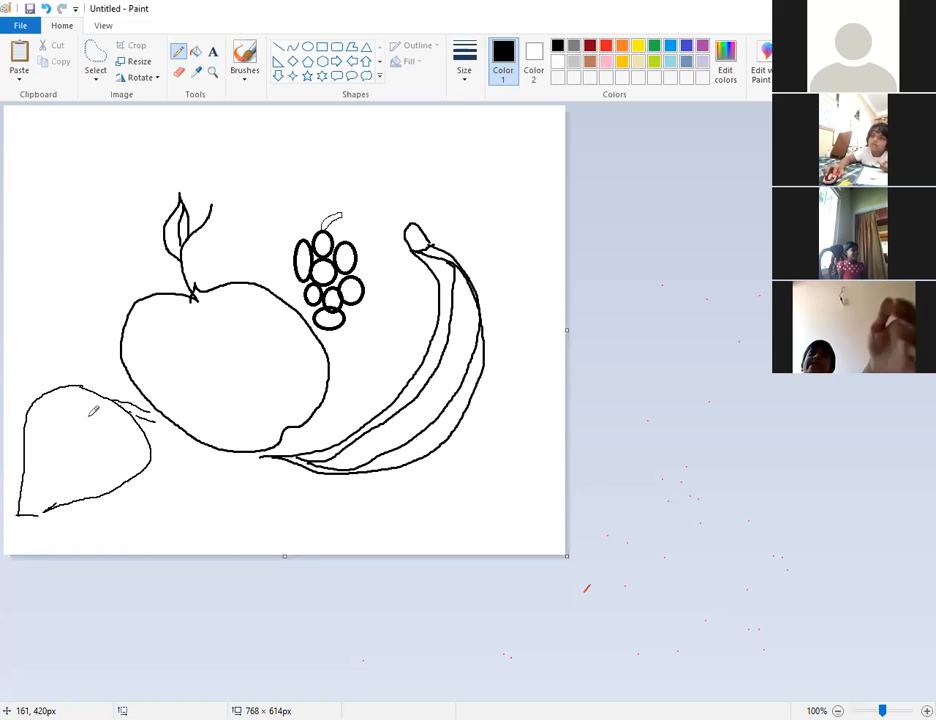
pyautogui.moveTo(79, 398)
pyautogui.mouseDown()
pyautogui.moveTo(49, 447)
pyautogui.moveTo(50, 484)
pyautogui.mouseUp()
pyautogui.moveTo(130, 434); pyautogui.dragTo(63, 486)
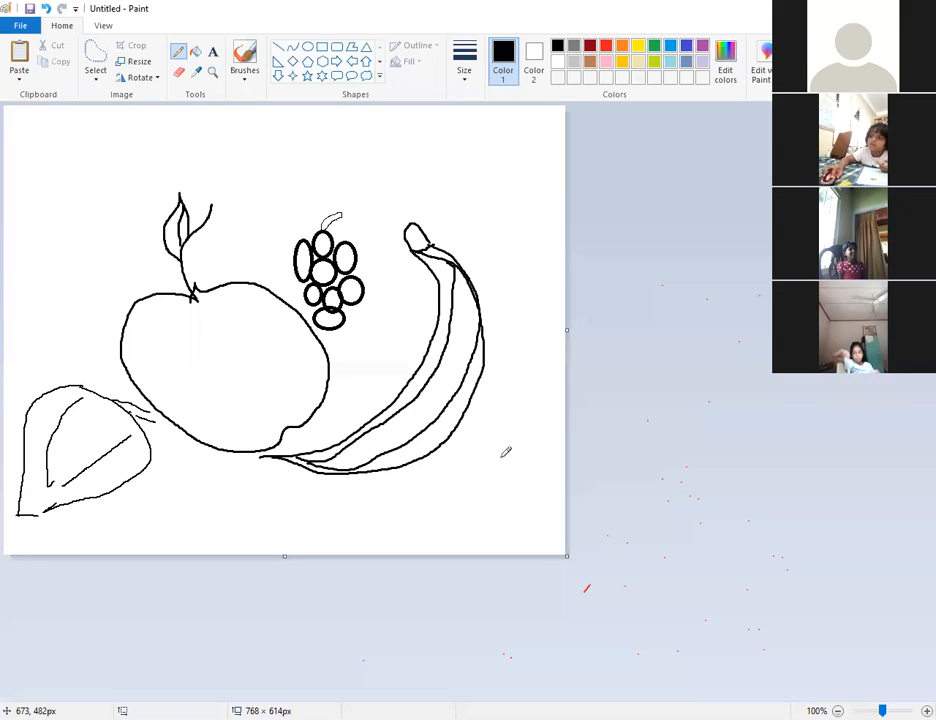
# Draw a pineapple at the lower right with crisscross grid lines, a spiky crown and a bottom stem.
pyautogui.moveTo(499, 396)
pyautogui.mouseDown()
pyautogui.moveTo(464, 424)
pyautogui.moveTo(451, 465)
pyautogui.moveTo(461, 518)
pyautogui.mouseUp()
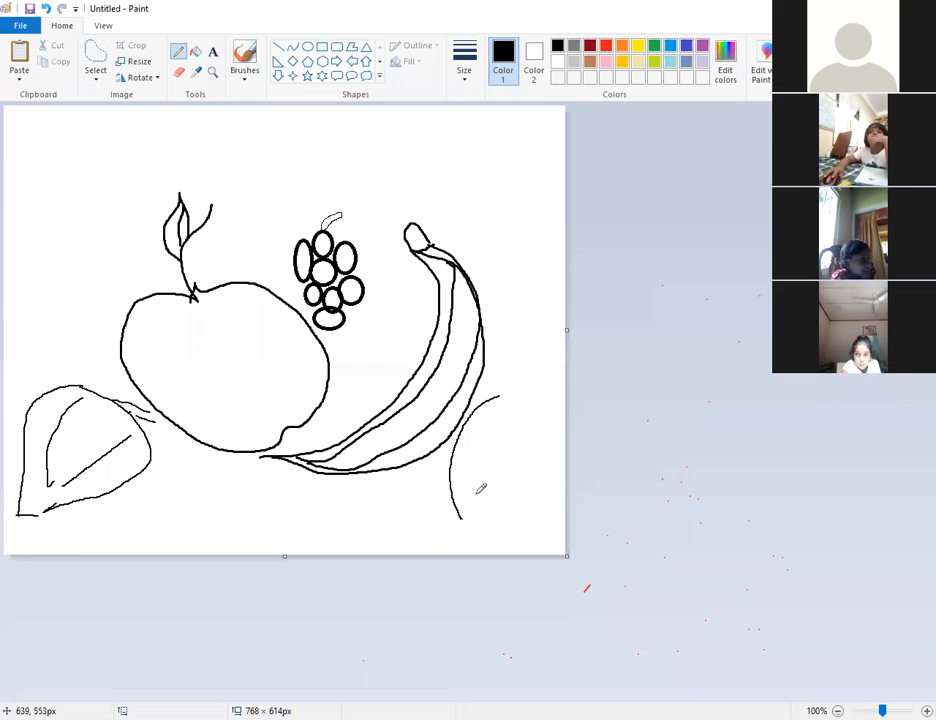
pyautogui.moveTo(514, 398)
pyautogui.mouseDown()
pyautogui.moveTo(539, 422)
pyautogui.moveTo(521, 508)
pyautogui.mouseUp()
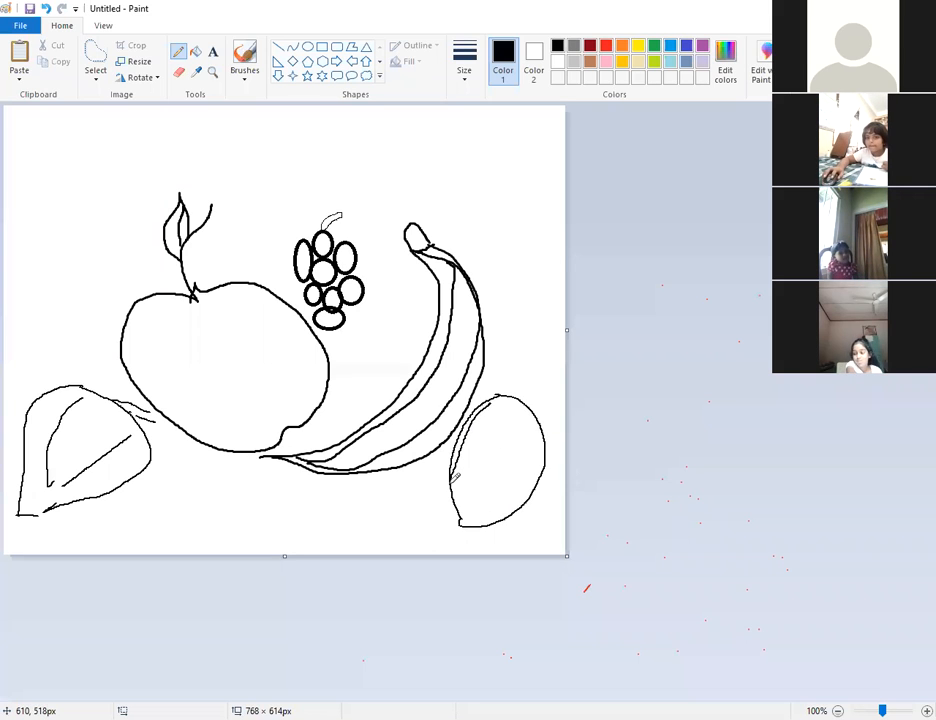
pyautogui.moveTo(511, 394); pyautogui.dragTo(465, 490)
pyautogui.moveTo(519, 401); pyautogui.dragTo(481, 505)
pyautogui.moveTo(537, 420); pyautogui.dragTo(481, 508)
pyautogui.moveTo(540, 437); pyautogui.dragTo(508, 512)
pyautogui.moveTo(500, 400)
pyautogui.mouseDown()
pyautogui.moveTo(509, 430)
pyautogui.moveTo(539, 446)
pyautogui.mouseUp()
pyautogui.moveTo(468, 429)
pyautogui.mouseDown()
pyautogui.moveTo(547, 464)
pyautogui.moveTo(461, 451)
pyautogui.moveTo(532, 478)
pyautogui.mouseUp()
pyautogui.moveTo(450, 463); pyautogui.dragTo(525, 489)
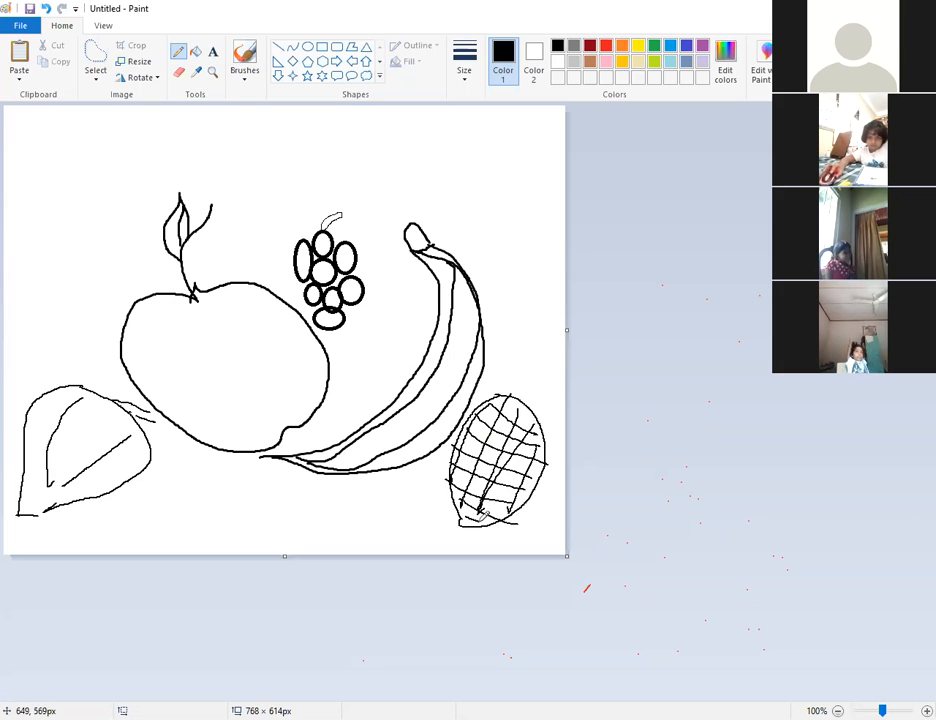
pyautogui.moveTo(499, 392)
pyautogui.mouseDown()
pyautogui.moveTo(501, 357)
pyautogui.moveTo(509, 379)
pyautogui.moveTo(529, 345)
pyautogui.moveTo(529, 374)
pyautogui.moveTo(556, 362)
pyautogui.moveTo(542, 407)
pyautogui.mouseUp()
pyautogui.moveTo(458, 513); pyautogui.dragTo(436, 545)
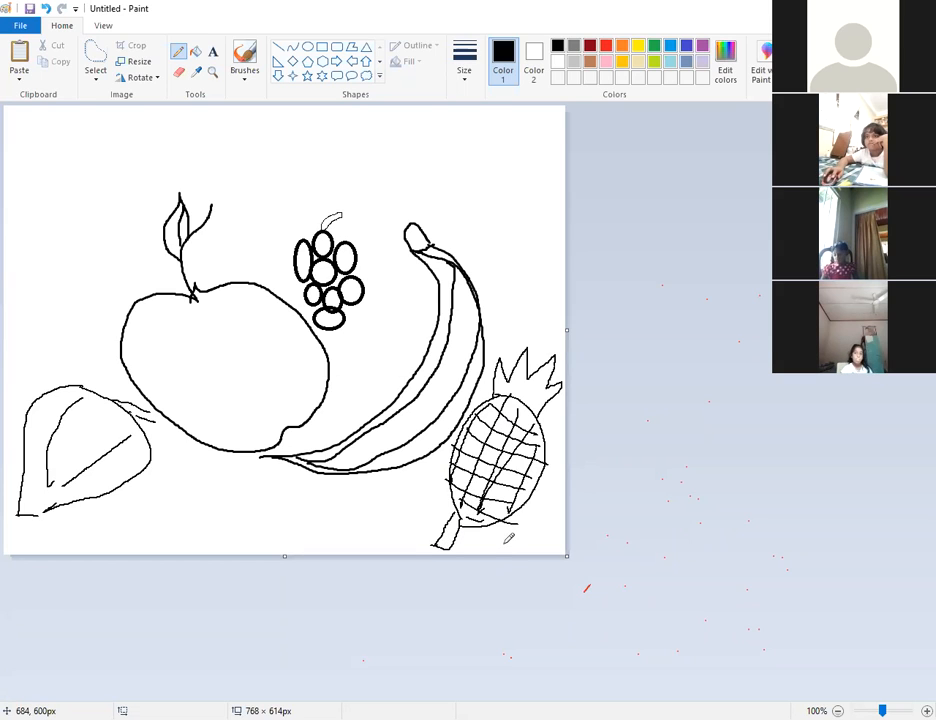
pyautogui.click(196, 52)
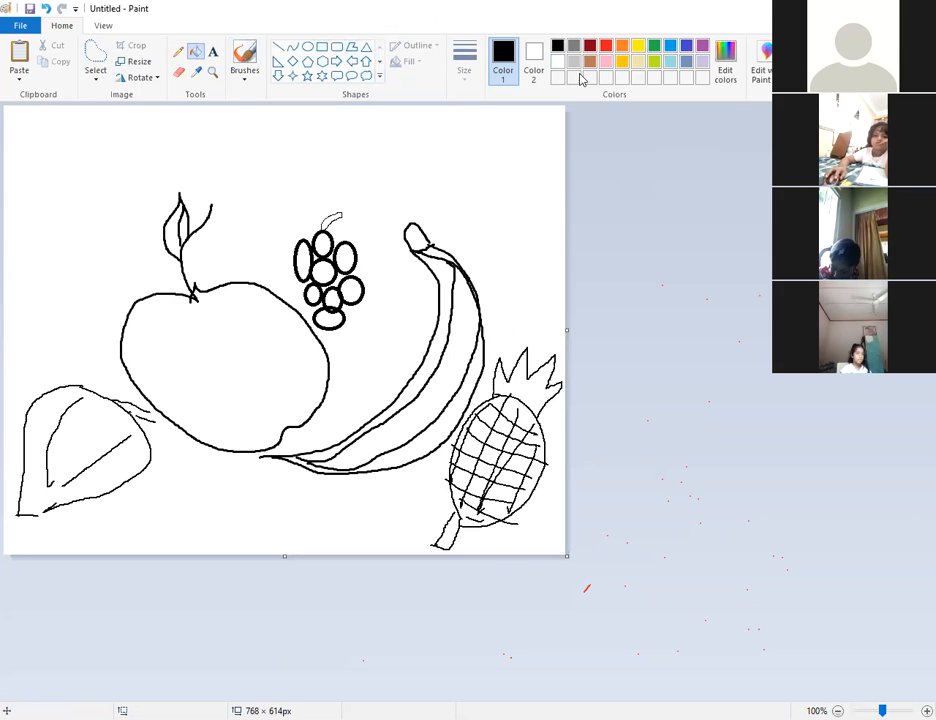
# Fill the lower pineapple cells orange, undoing an accidental outline recolour.
pyautogui.click(621, 47)
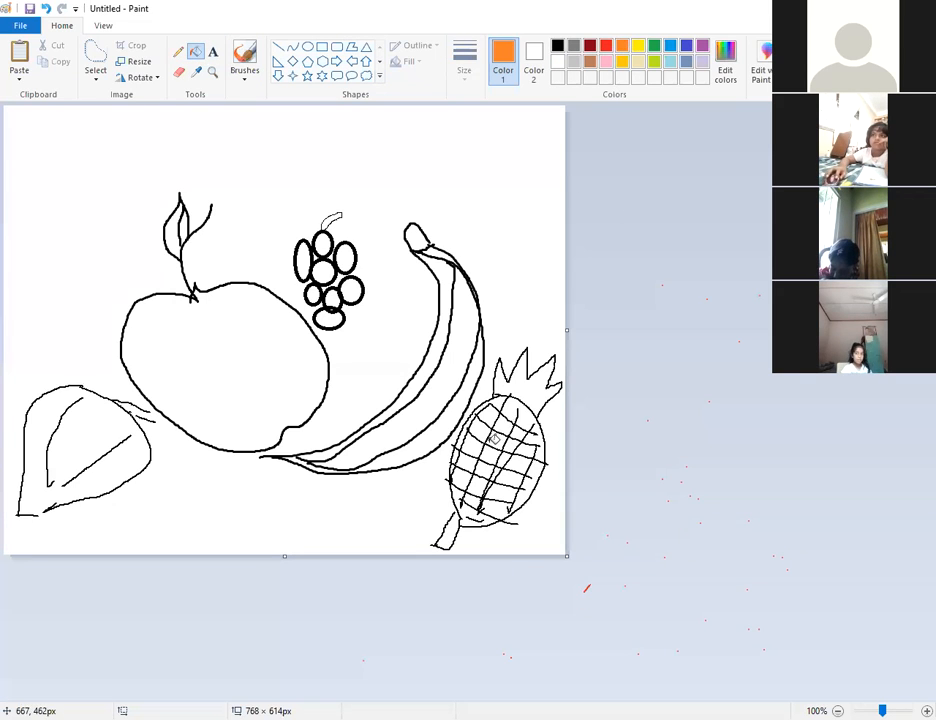
pyautogui.click(474, 489)
pyautogui.click(479, 507)
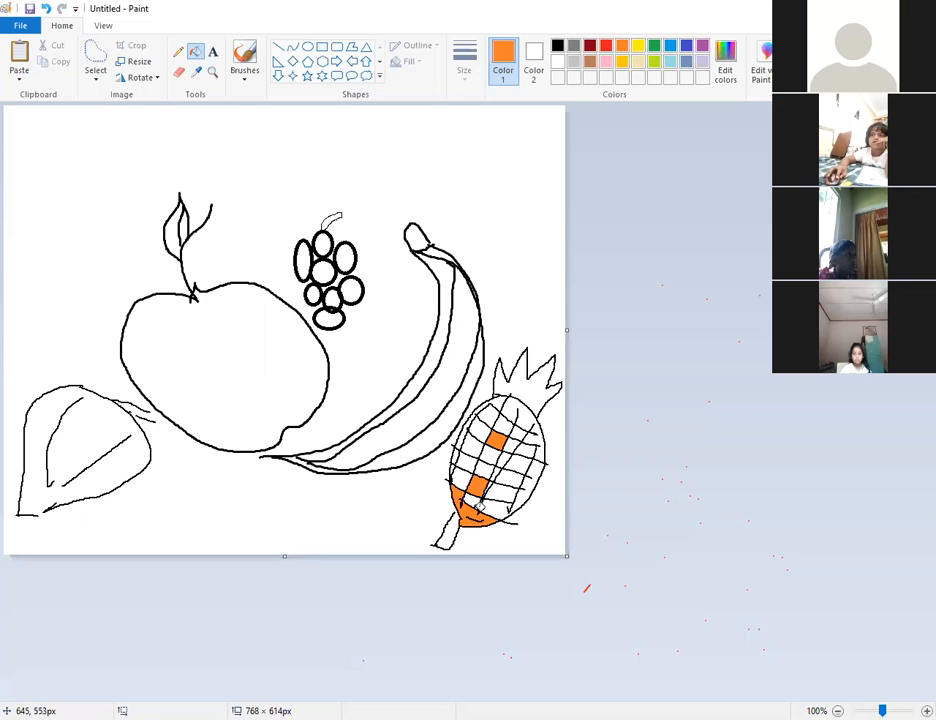
pyautogui.click(495, 510)
pyautogui.click(511, 503)
pyautogui.click(510, 496)
pyautogui.click(500, 488)
pyautogui.click(507, 478)
pyautogui.click(516, 466)
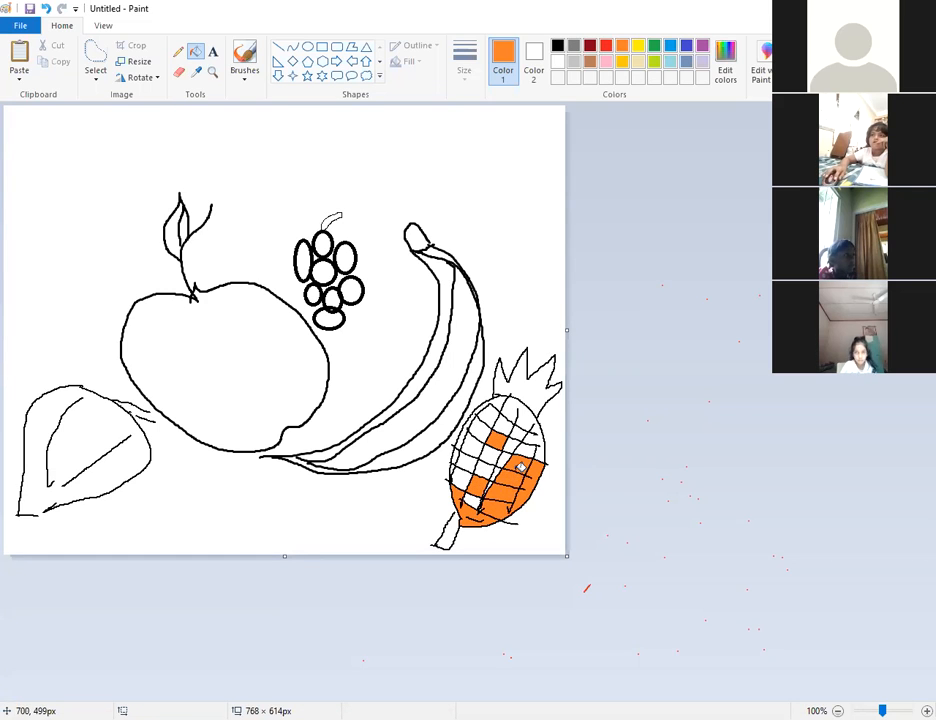
pyautogui.click(526, 457)
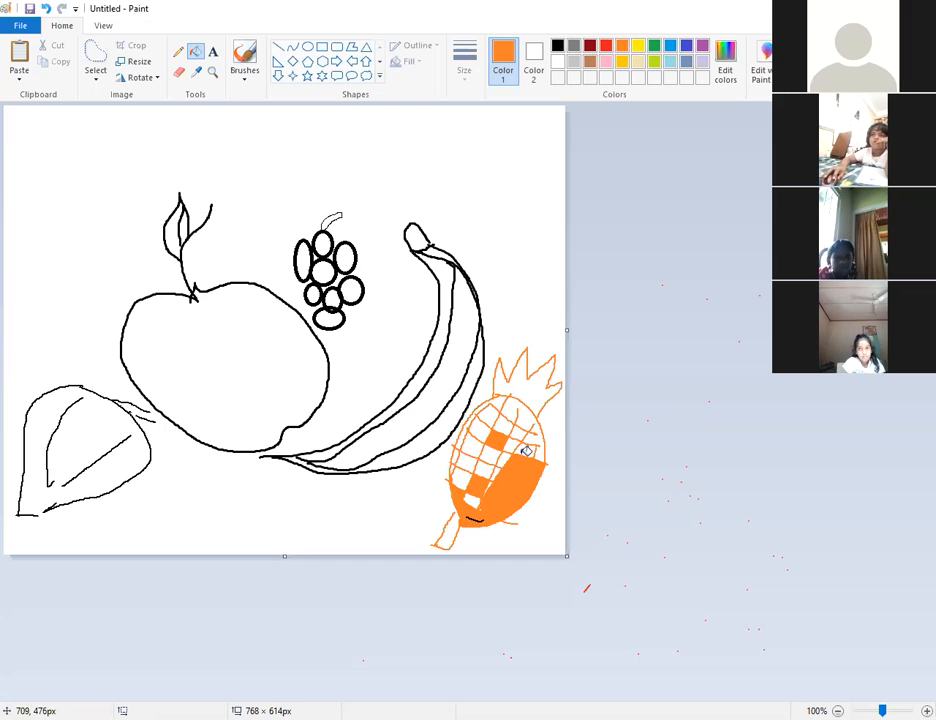
pyautogui.hotkey('ctrl', 'z')
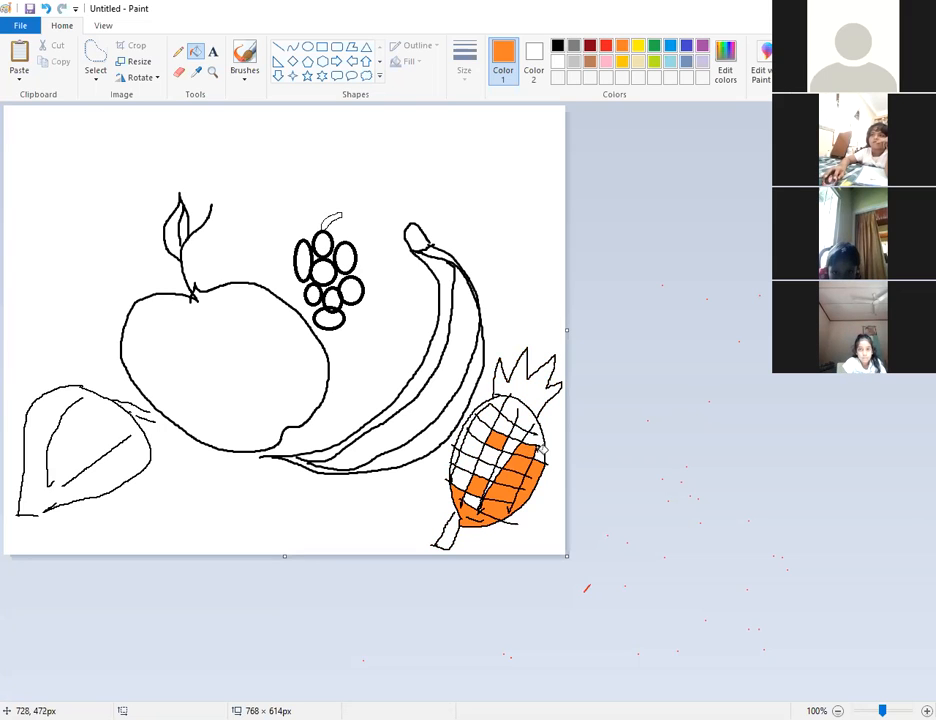
# Fill the remaining upper, left and middle pineapple cells orange, keeping the grid black.
pyautogui.click(531, 442)
pyautogui.click(490, 414)
pyautogui.click(471, 428)
pyautogui.click(454, 448)
pyautogui.click(450, 463)
pyautogui.click(482, 468)
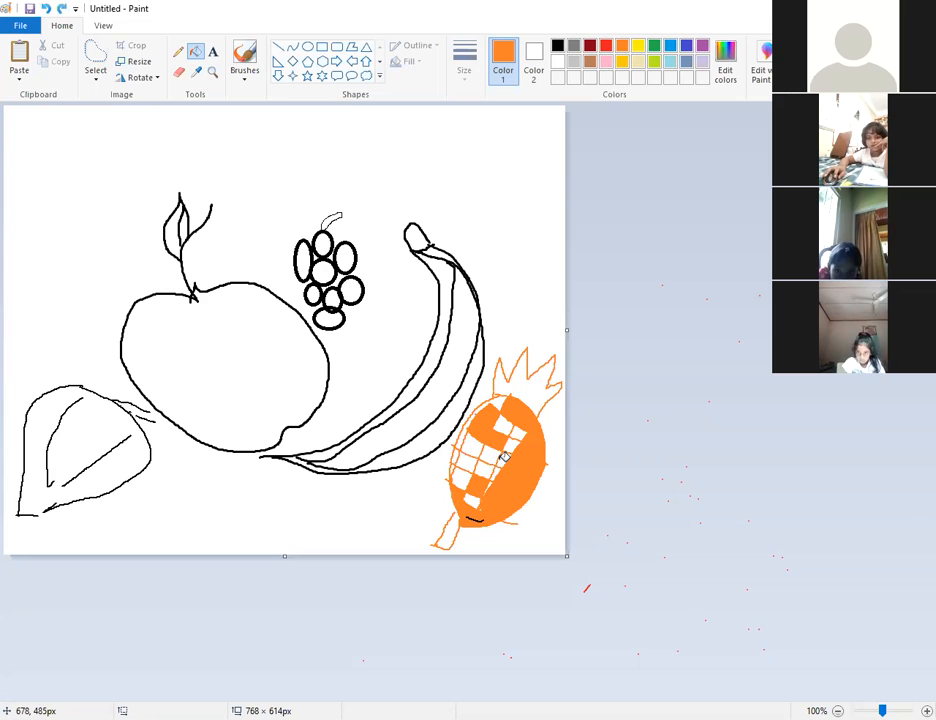
pyautogui.hotkey('ctrl', 'z')
pyautogui.hotkey('ctrl', 'z')
pyautogui.hotkey('ctrl', 'z')
pyautogui.hotkey('ctrl', 'z')
pyautogui.hotkey('ctrl', 'z')
pyautogui.click(482, 472)
pyautogui.click(488, 457)
pyautogui.click(483, 427)
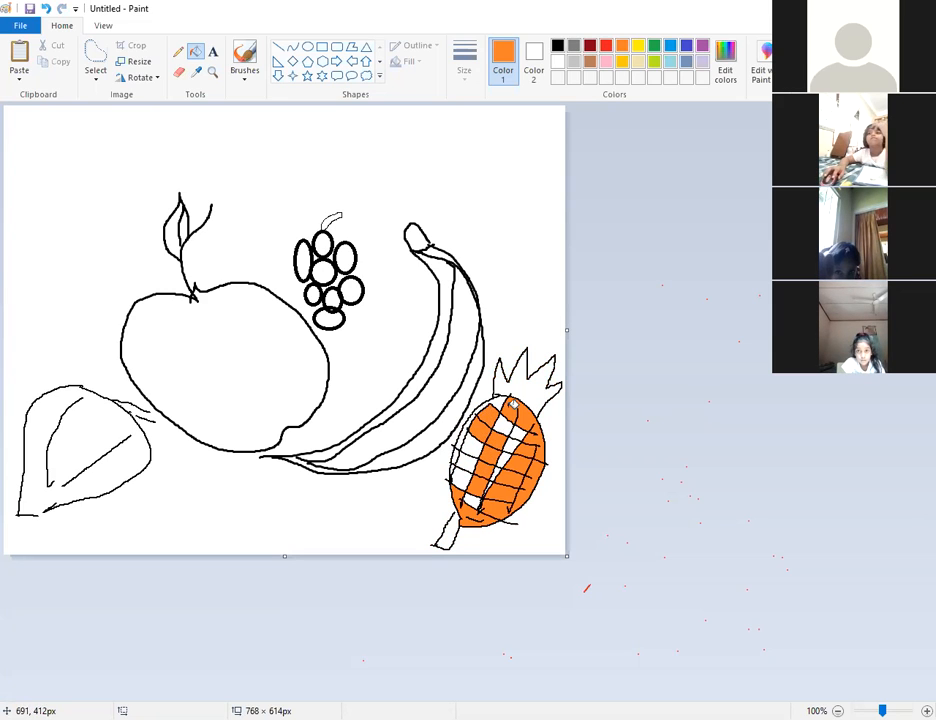
pyautogui.click(470, 453)
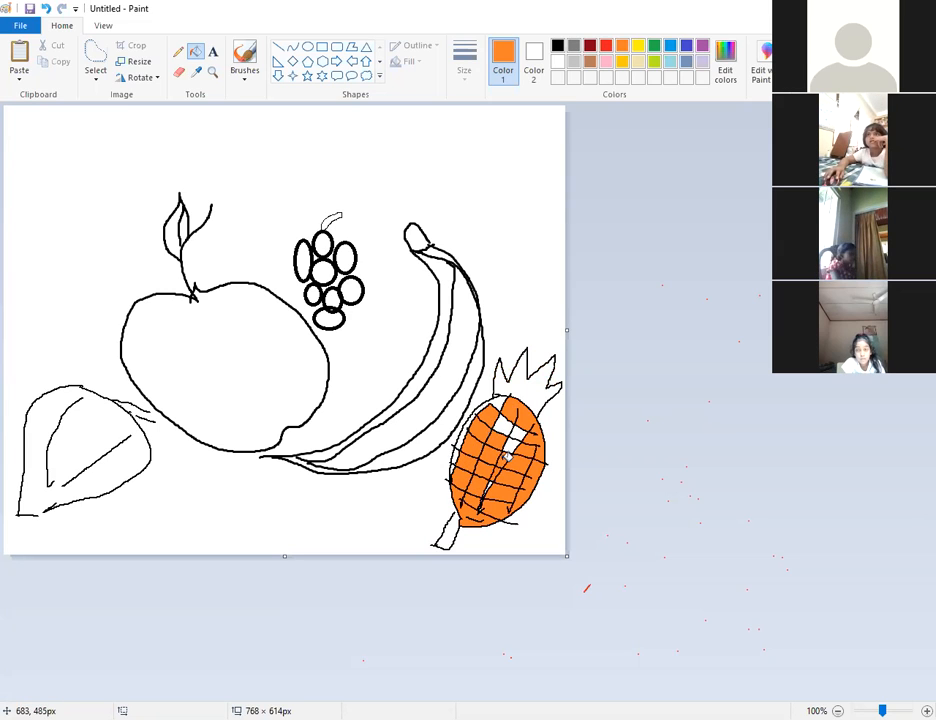
pyautogui.click(505, 429)
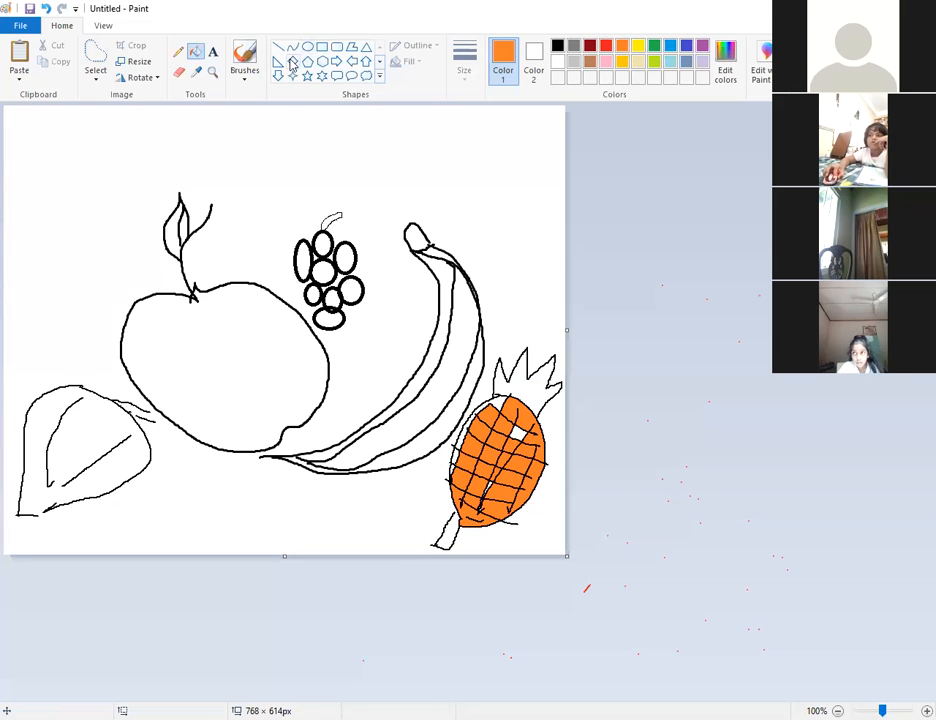
# Fill the pineapple crown green and the apple red, undoing a stray green background fill.
pyautogui.click(654, 46)
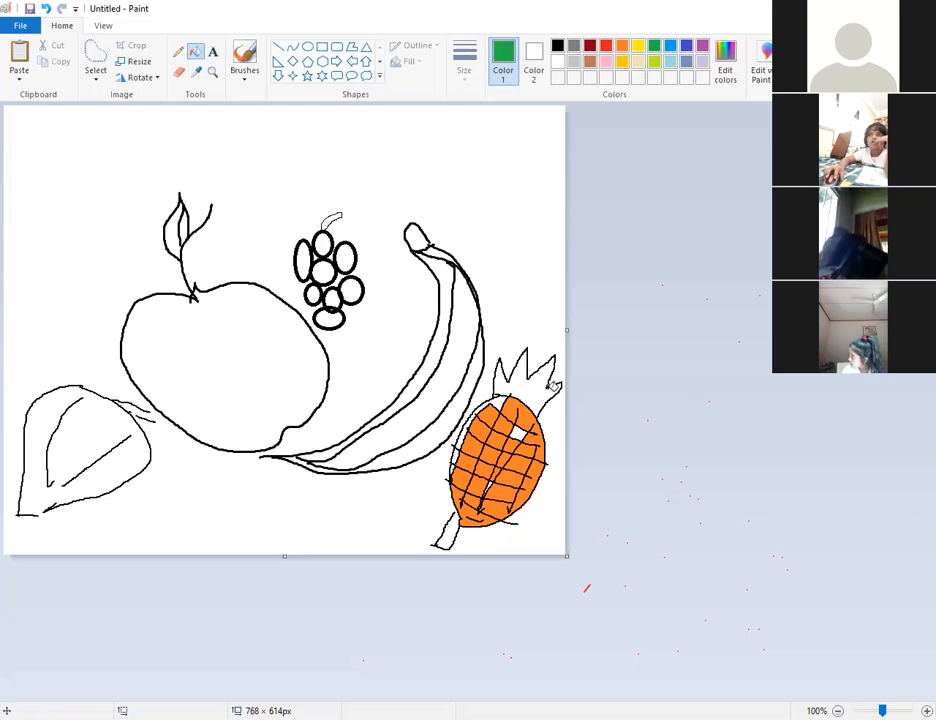
pyautogui.click(531, 385)
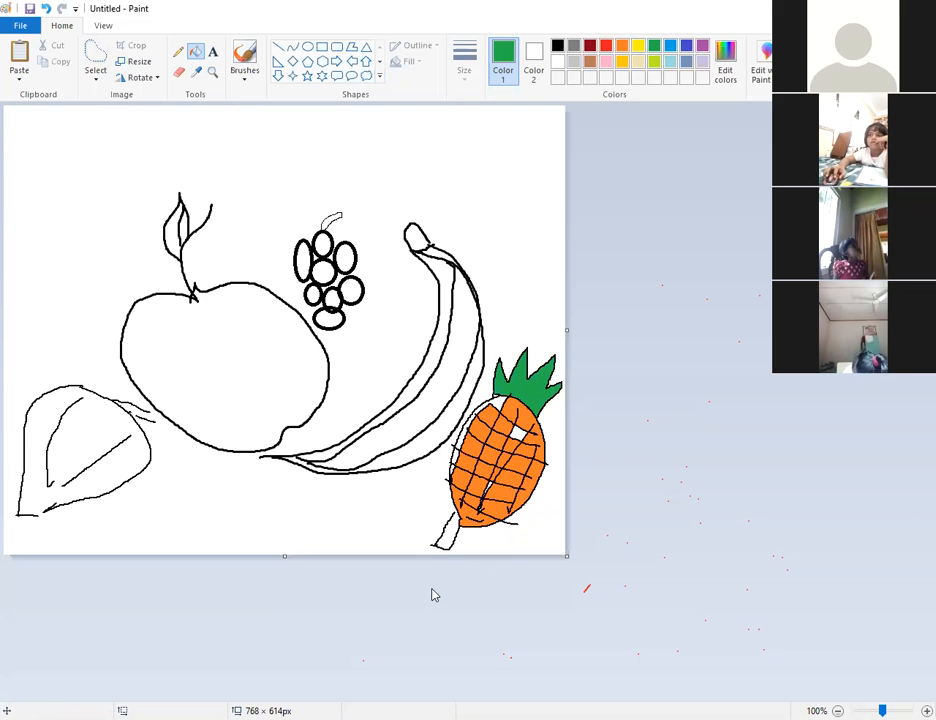
pyautogui.click(445, 537)
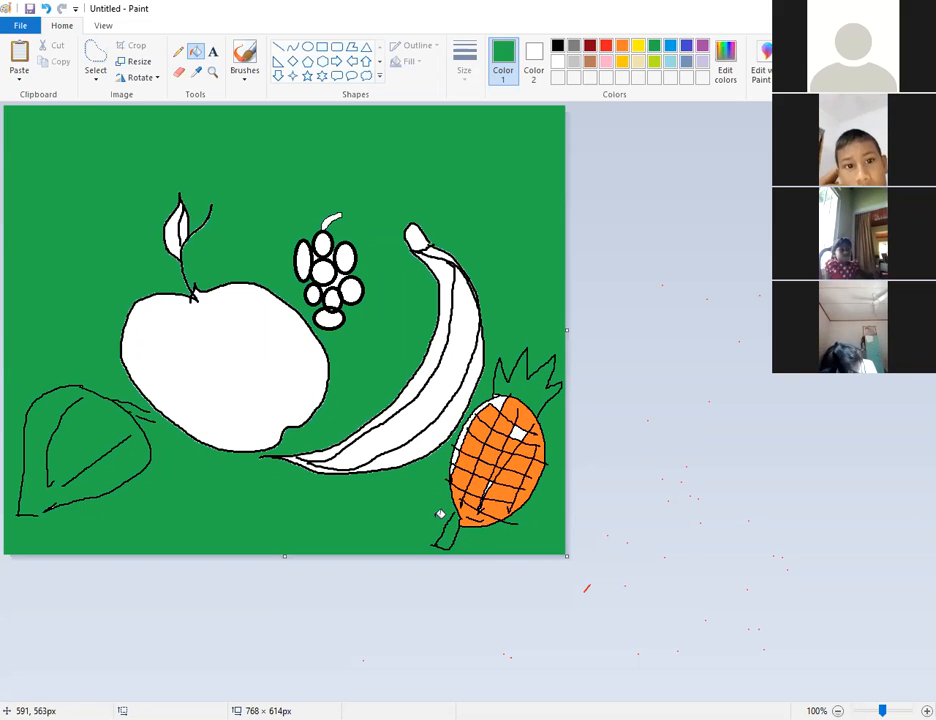
pyautogui.hotkey('ctrl', 'z')
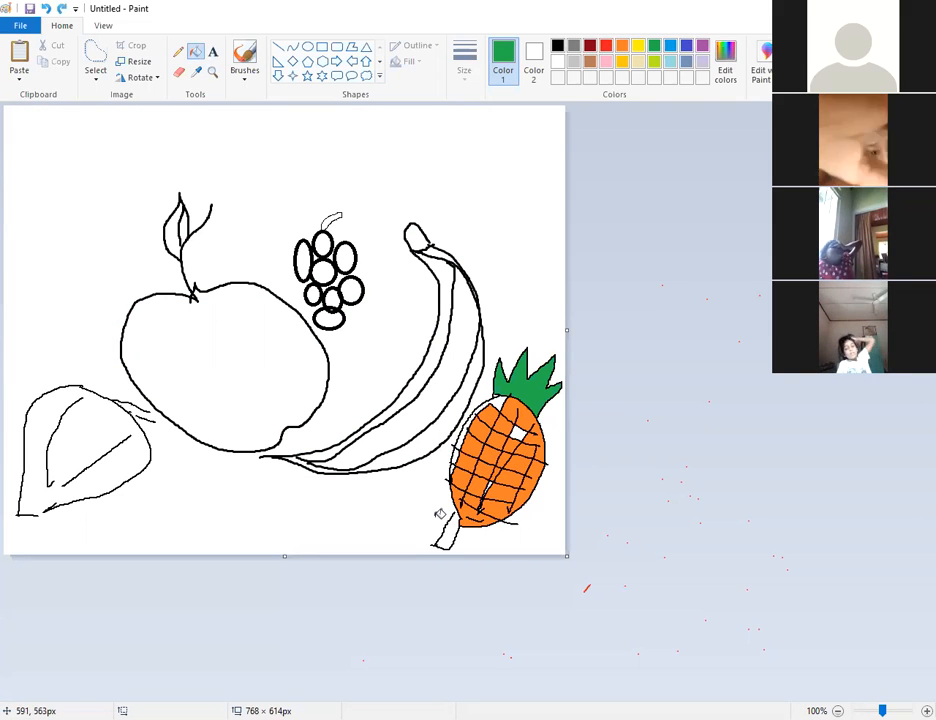
pyautogui.click(605, 45)
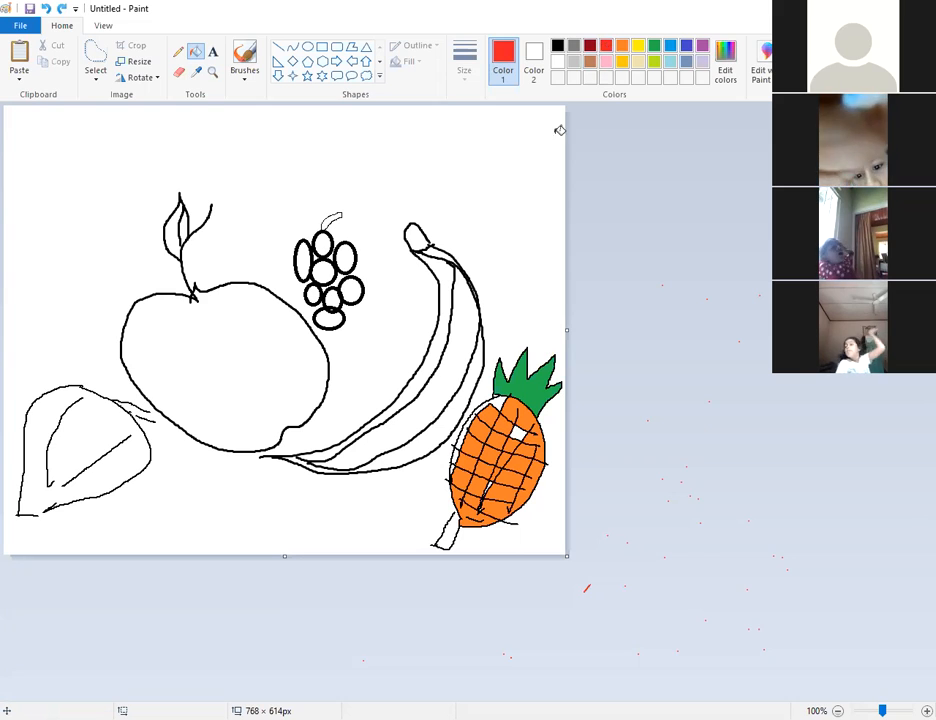
pyautogui.click(260, 325)
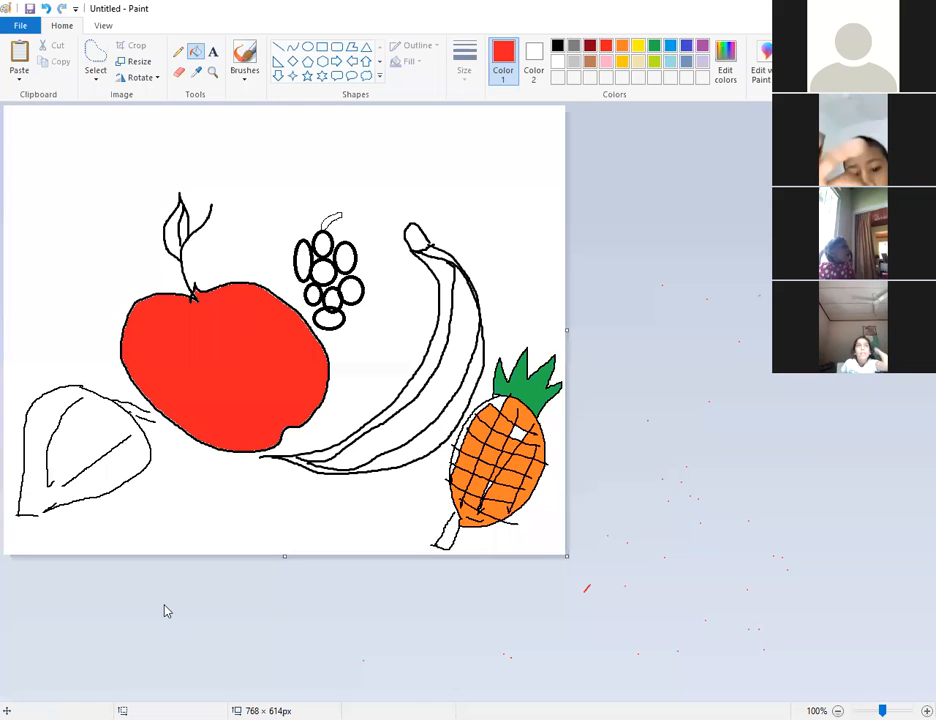
# Fill each of the grapes steel blue.
pyautogui.click(688, 63)
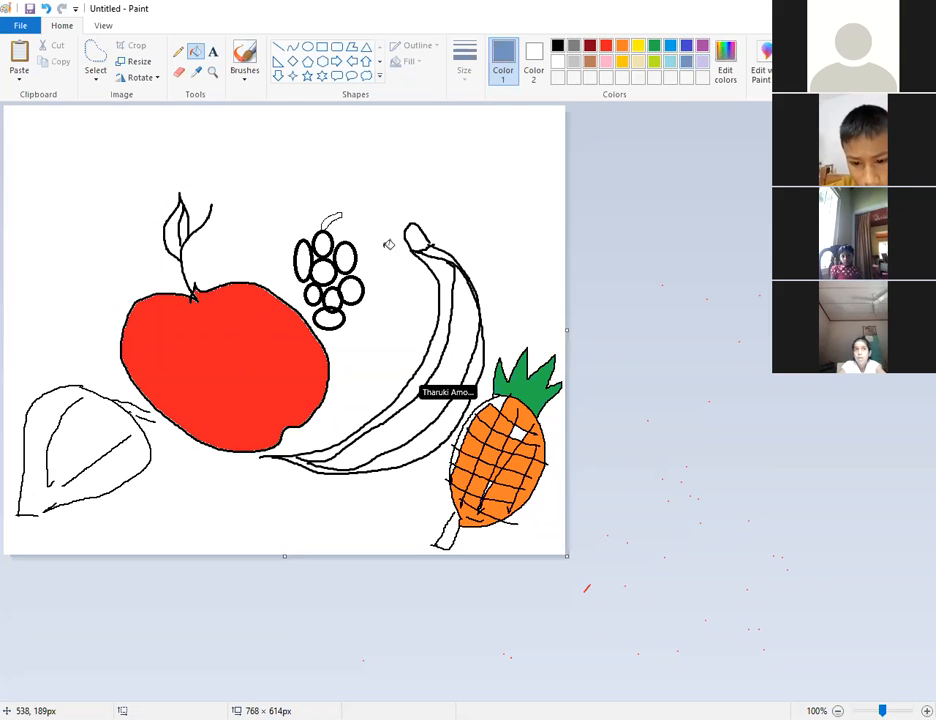
pyautogui.click(345, 258)
pyautogui.click(303, 260)
pyautogui.click(322, 271)
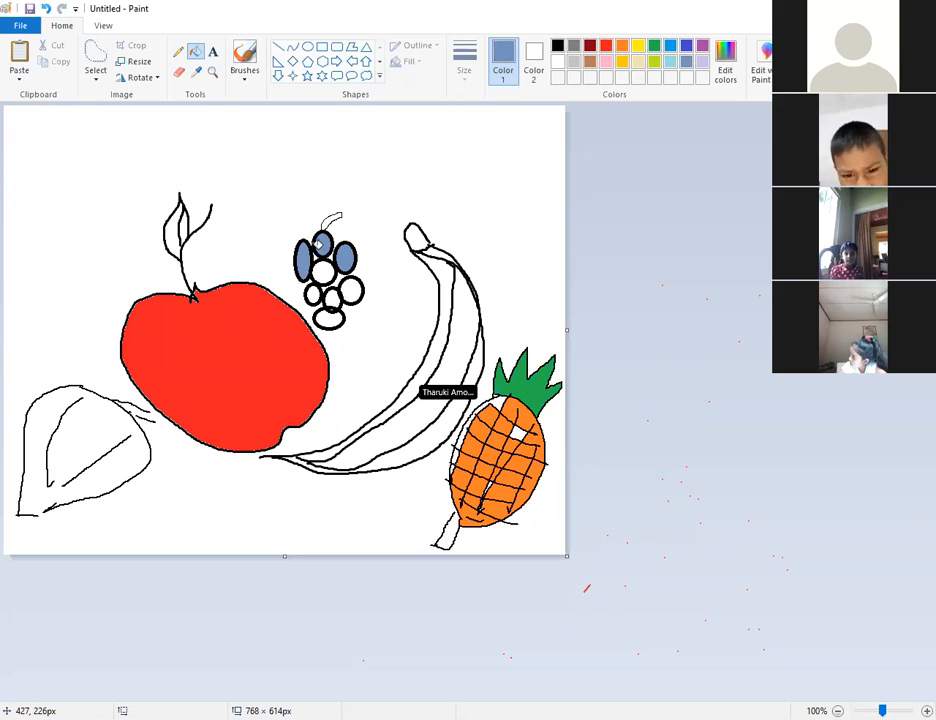
pyautogui.click(320, 244)
pyautogui.click(332, 300)
pyautogui.click(353, 293)
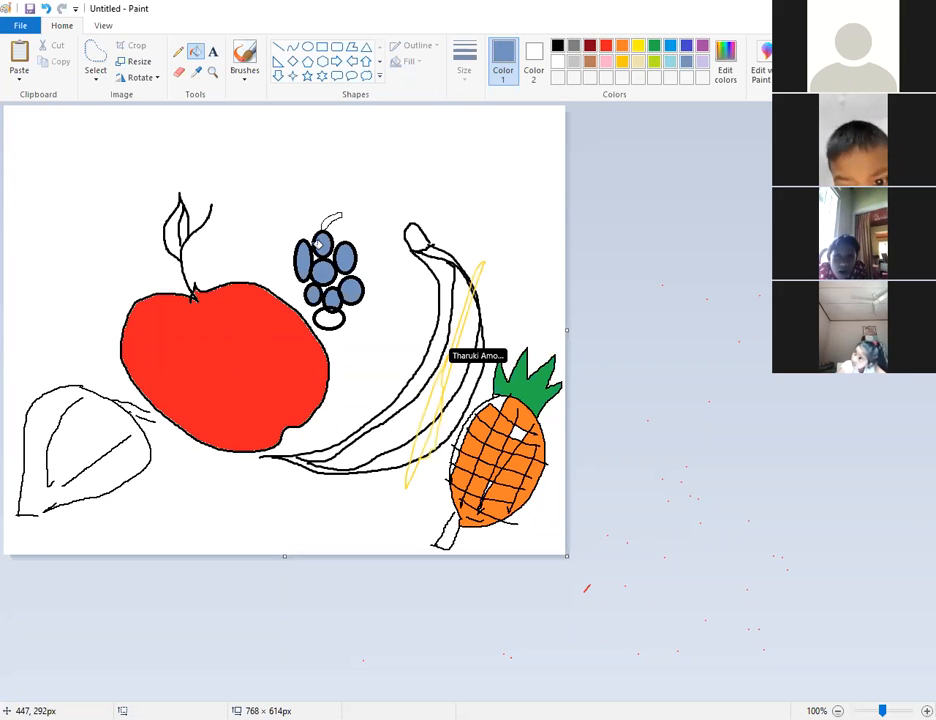
pyautogui.click(330, 318)
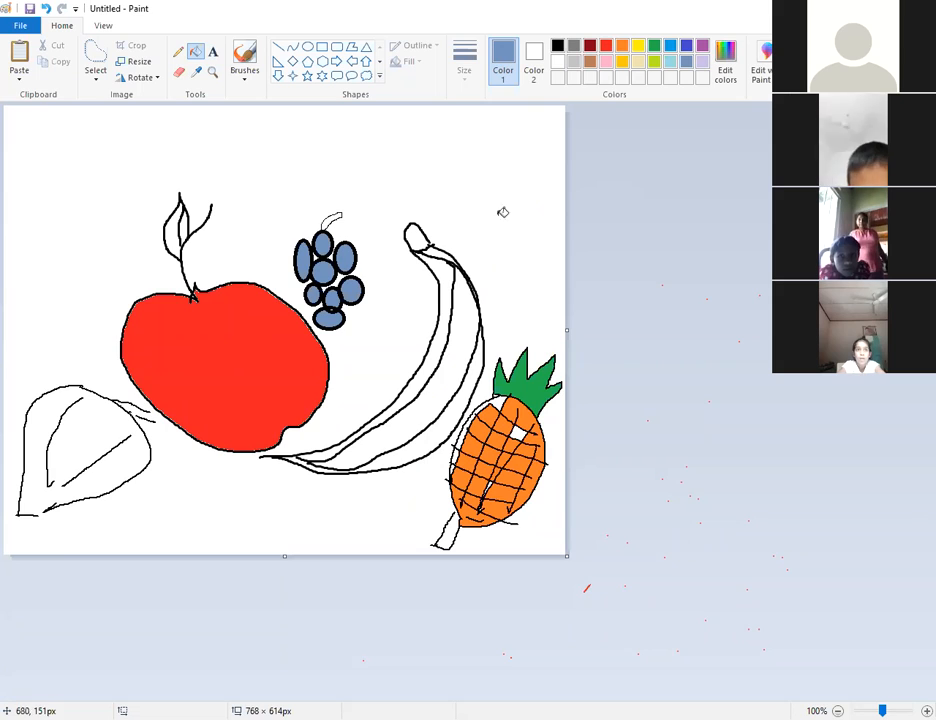
pyautogui.click(638, 61)
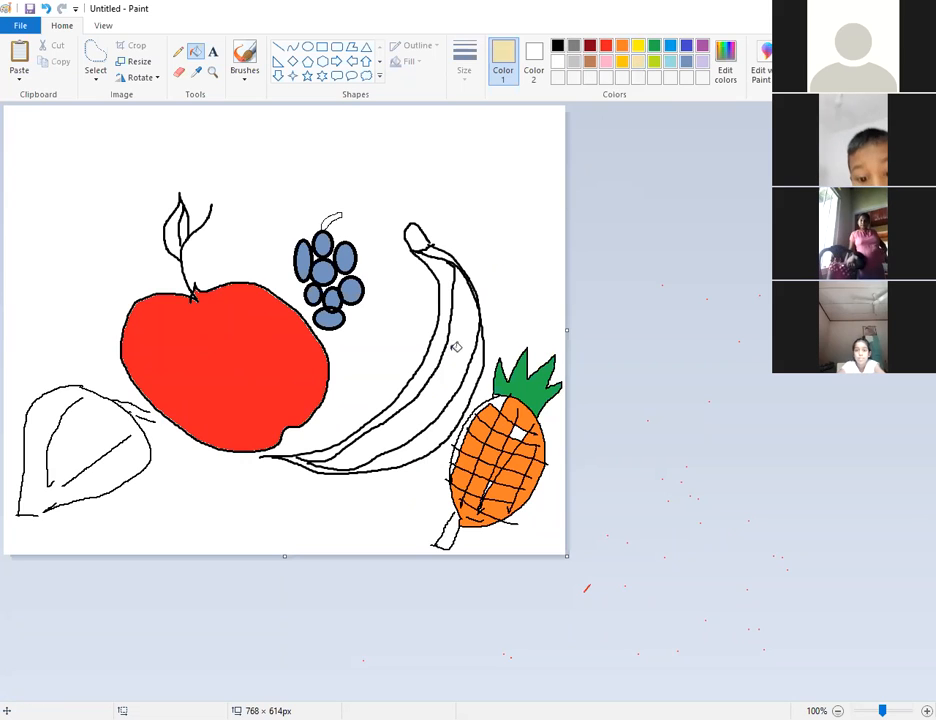
# Fill the banana body and inner strip bright yellow, undoing a trial green background fill.
pyautogui.click(452, 369)
pyautogui.click(636, 46)
pyautogui.click(458, 386)
pyautogui.click(425, 377)
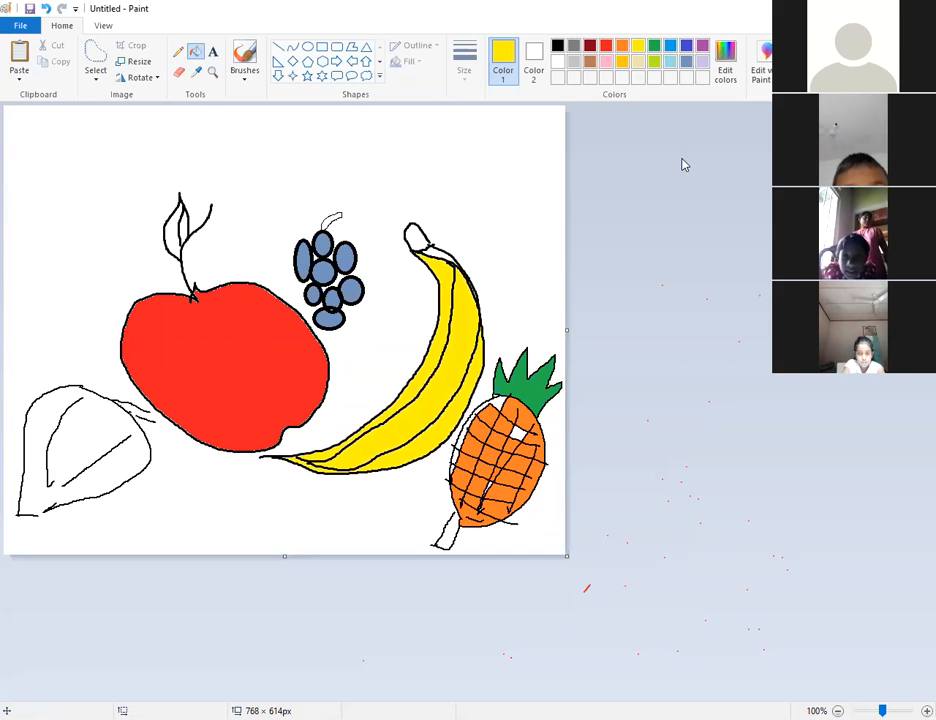
pyautogui.click(655, 50)
pyautogui.click(128, 444)
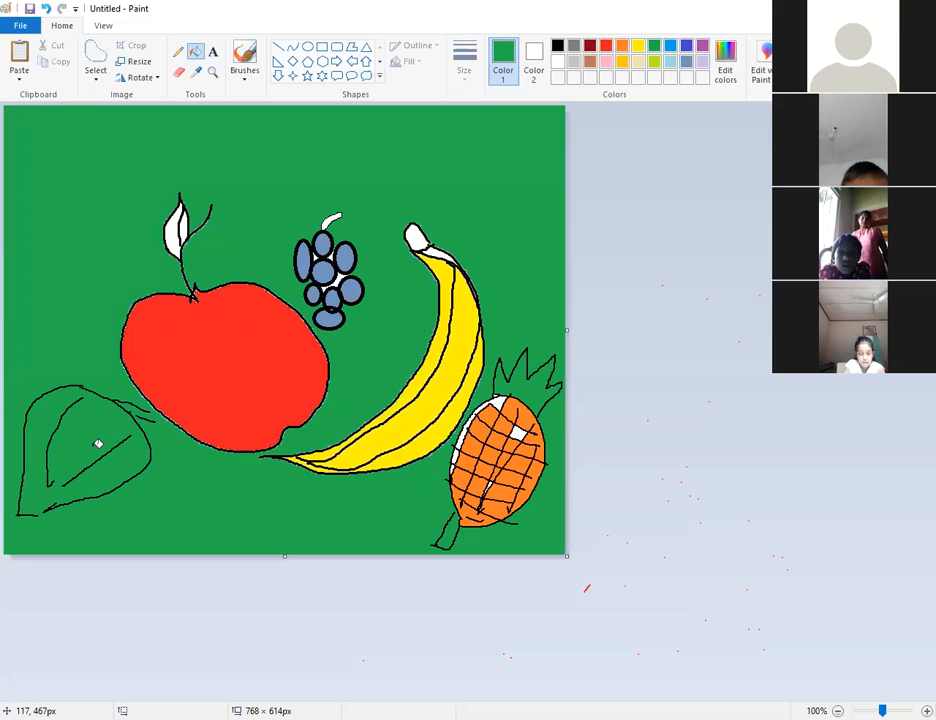
pyautogui.hotkey('ctrl', 'z')
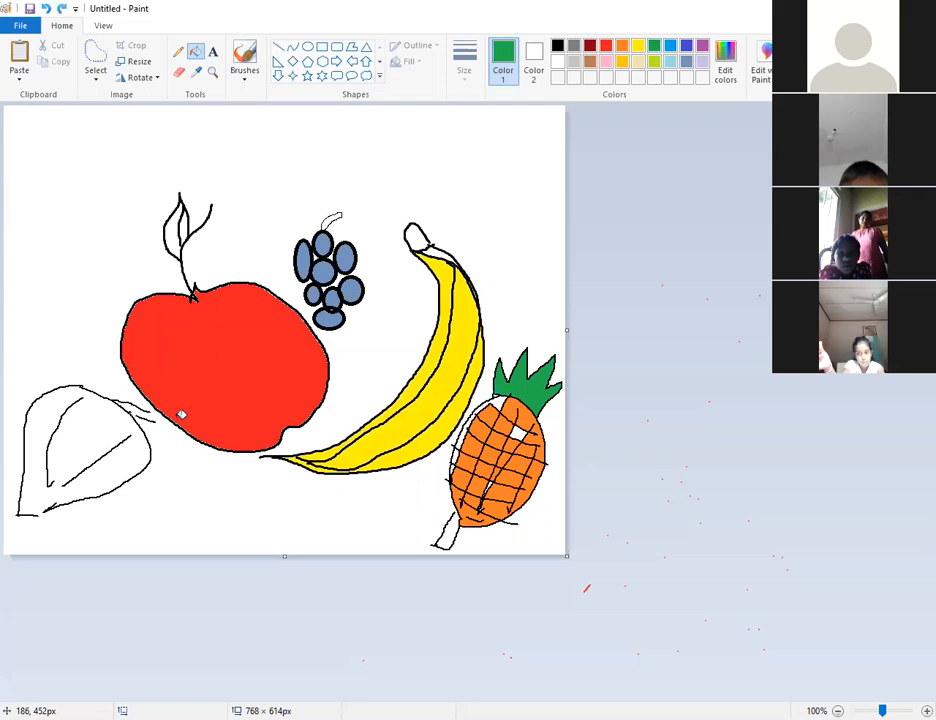
# Recolour every grape lime green and tint the apple's leaf, undoing an accidental outline fill.
pyautogui.click(655, 64)
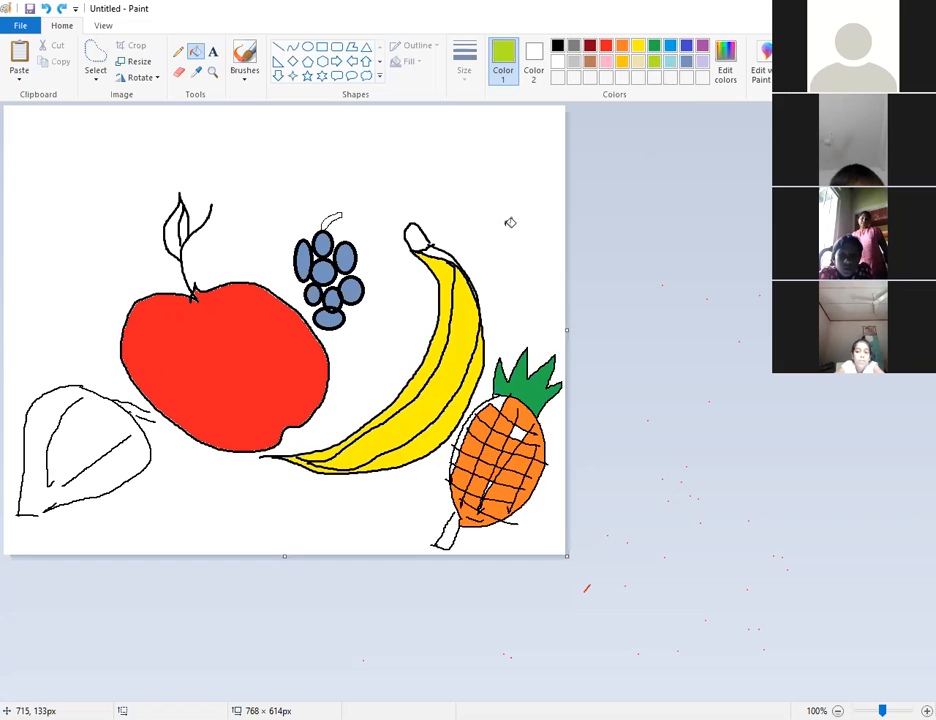
pyautogui.click(346, 258)
pyautogui.click(322, 241)
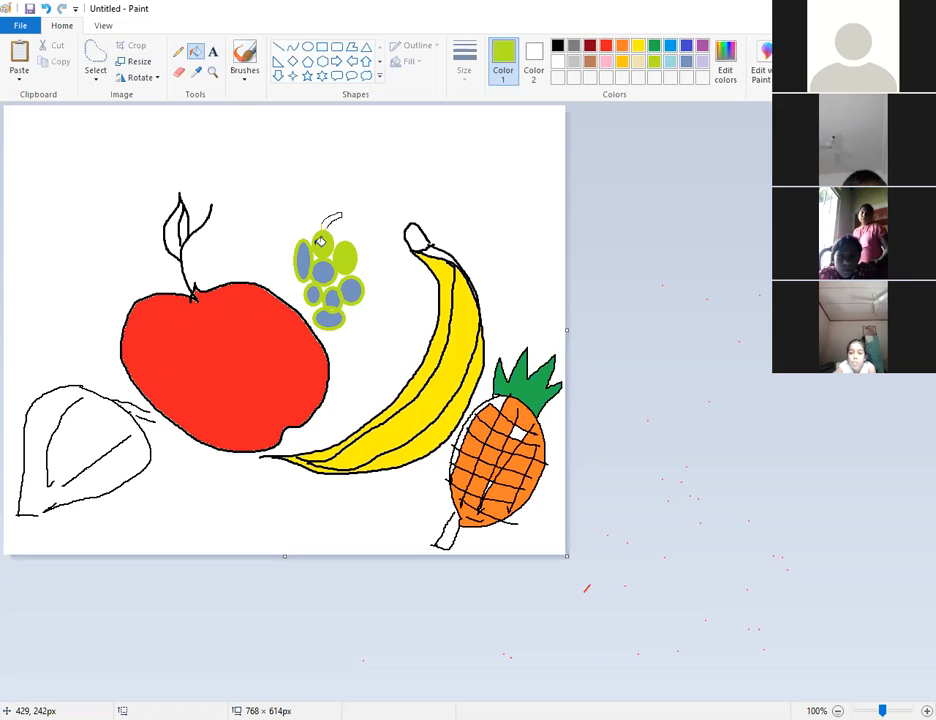
pyautogui.hotkey('ctrl', 'z')
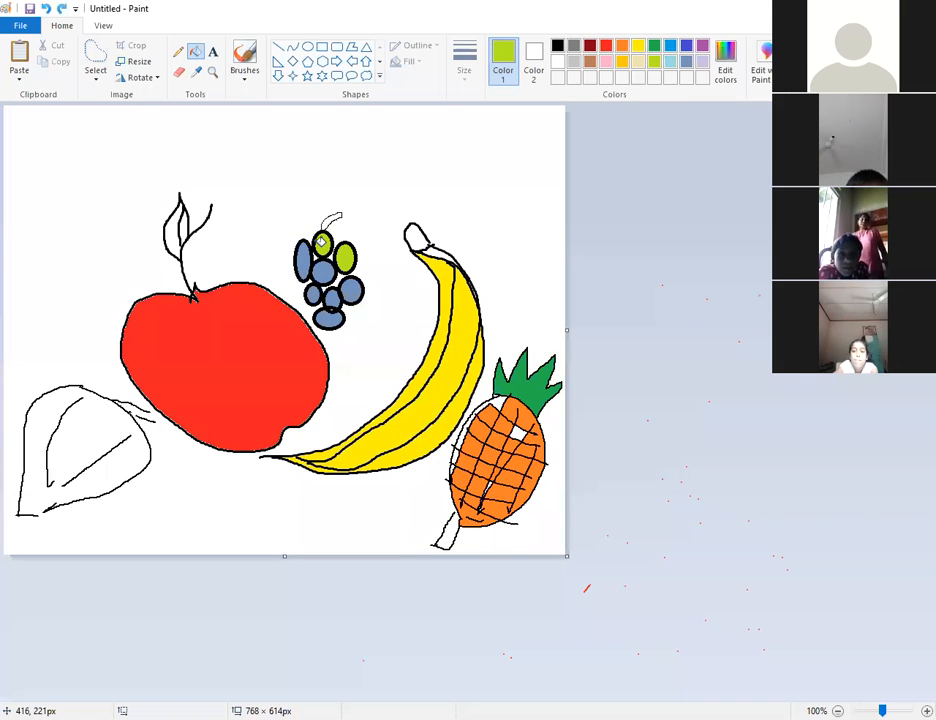
pyautogui.click(304, 262)
pyautogui.click(323, 271)
pyautogui.click(351, 290)
pyautogui.click(313, 295)
pyautogui.click(331, 297)
pyautogui.click(330, 318)
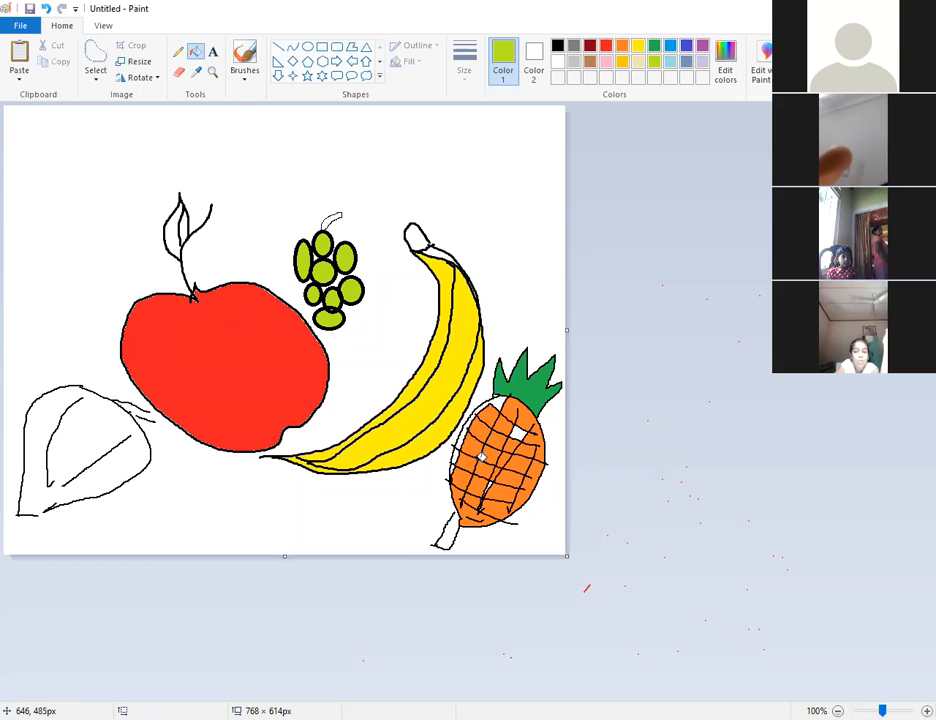
pyautogui.click(176, 236)
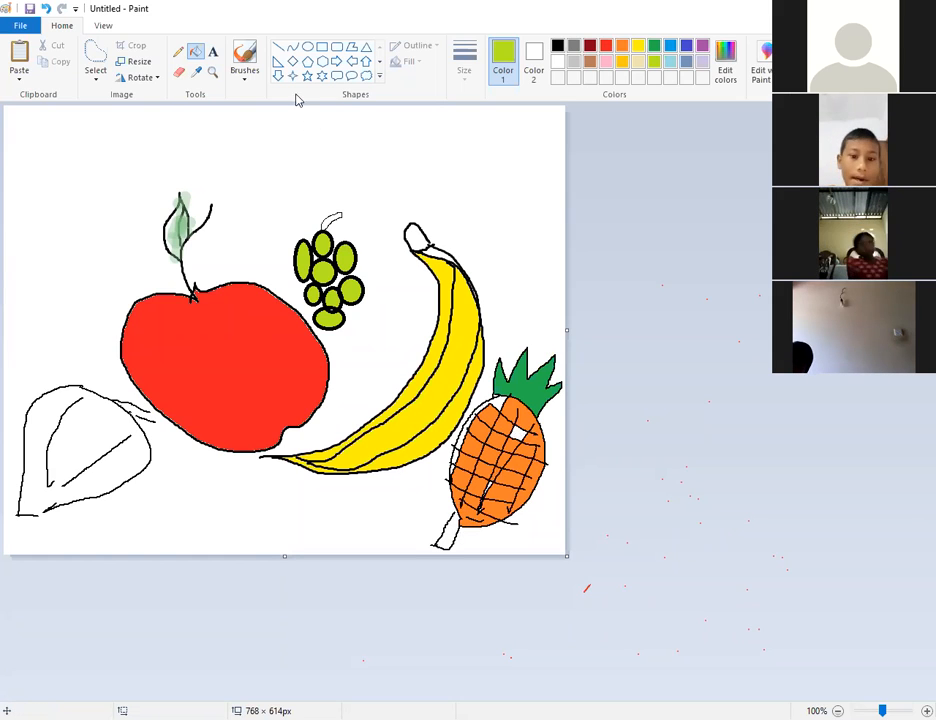
pyautogui.click(178, 51)
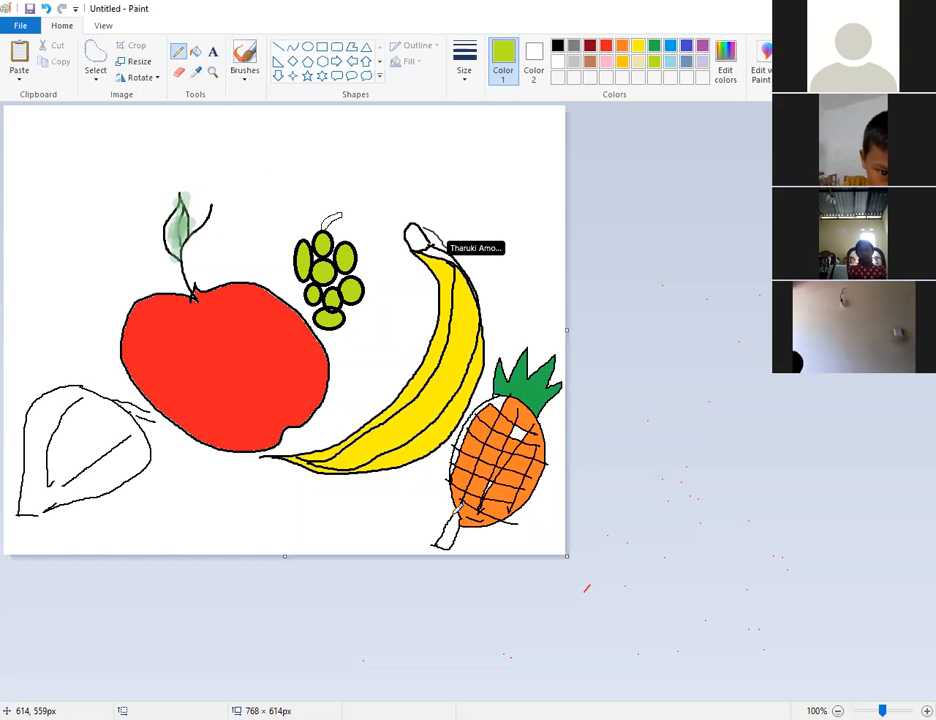
# Fill the leaf below the pineapple with dark green.
pyautogui.click(653, 46)
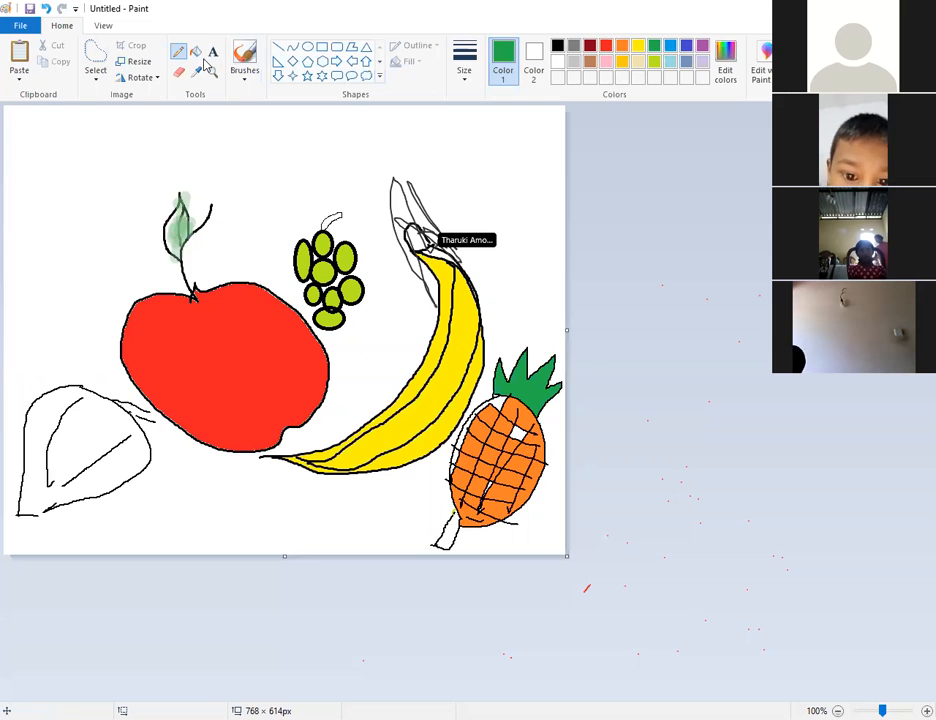
pyautogui.click(196, 52)
pyautogui.click(445, 533)
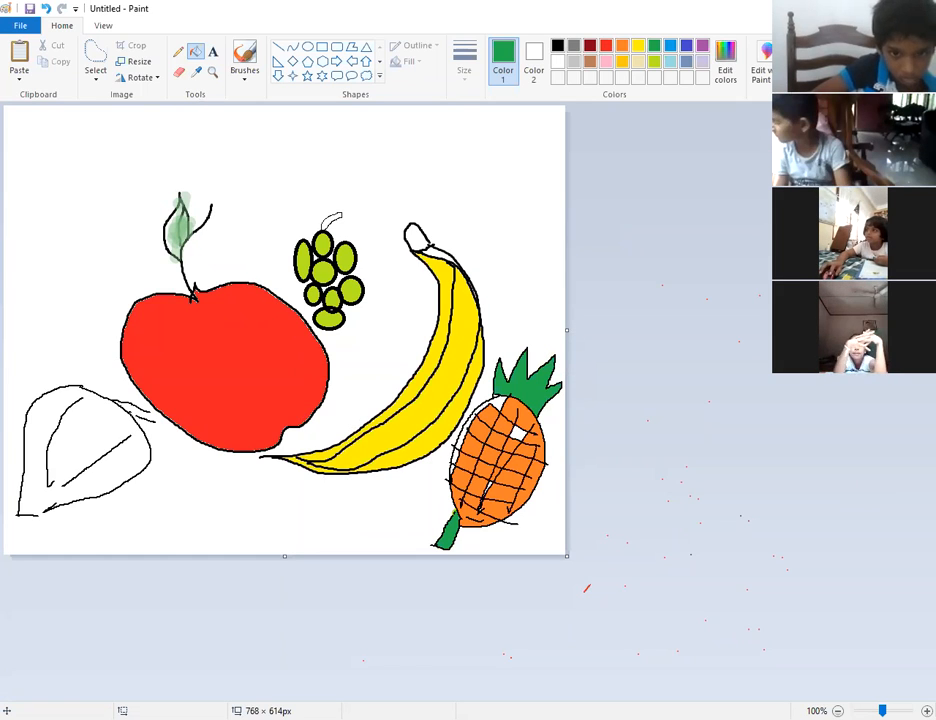
pyautogui.click(212, 51)
# Place a text box near the top of the canvas, type 'MRUITS' and erase it, leaving it empty.
pyautogui.click(256, 143)
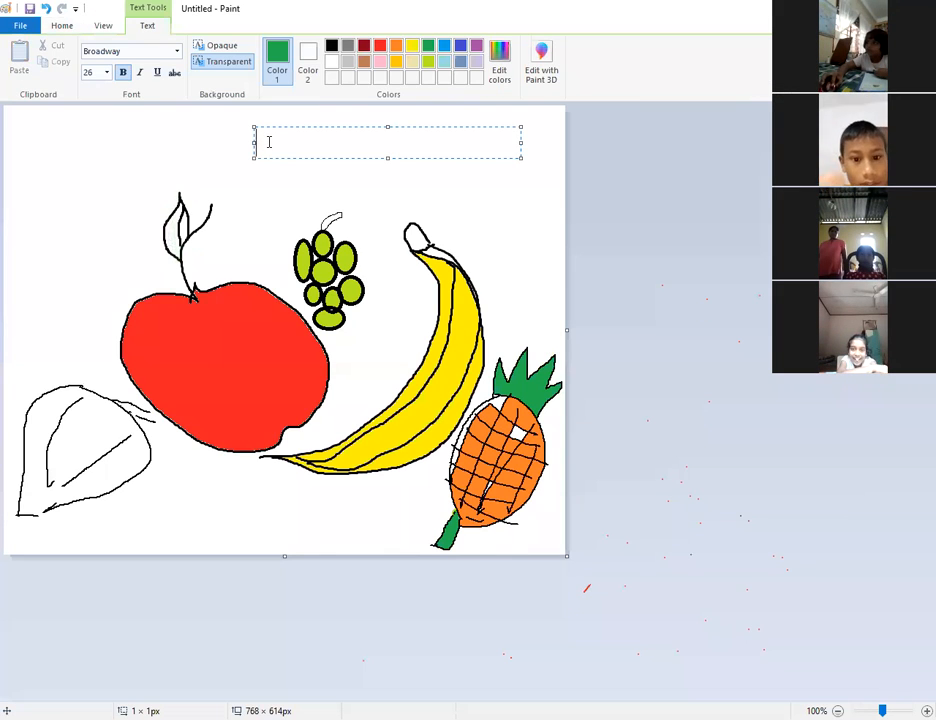
pyautogui.write('M')
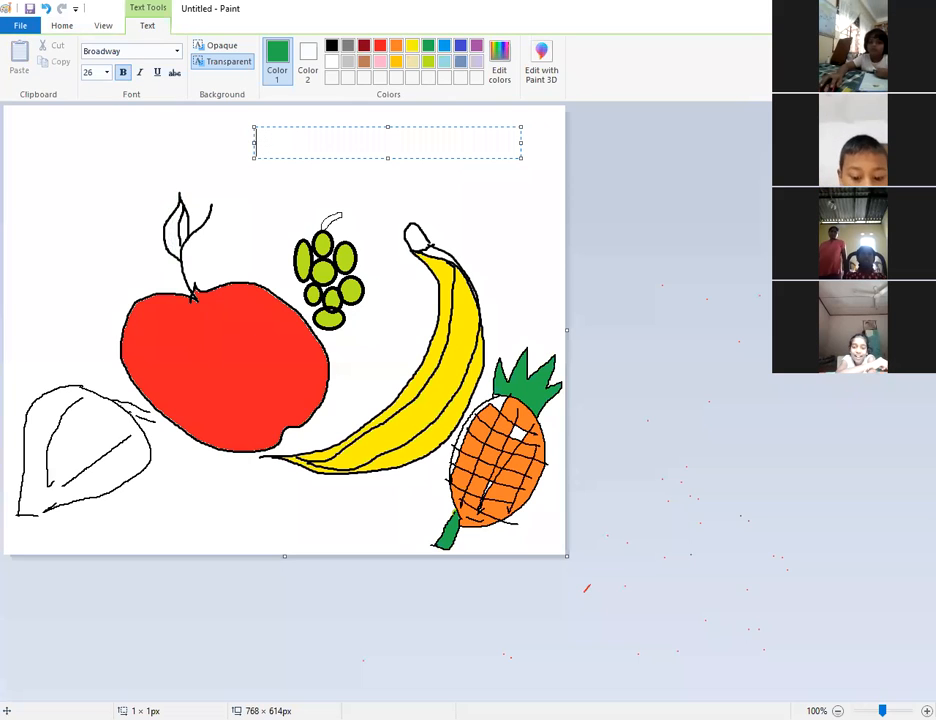
pyautogui.write('RUITS')
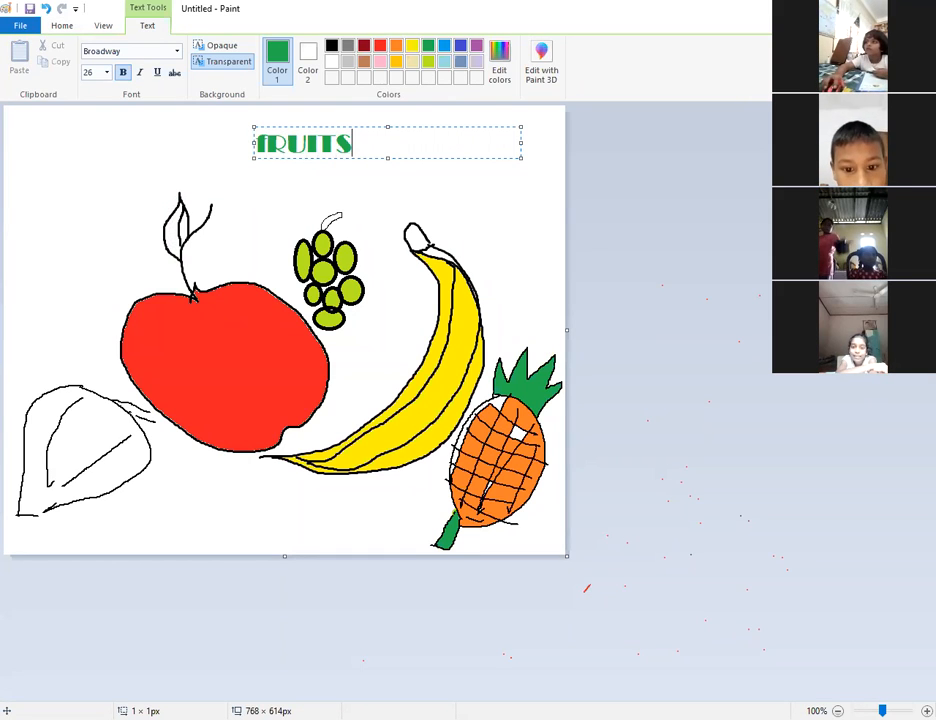
pyautogui.press('BackSpace')
pyautogui.press('BackSpace')
pyautogui.press('BackSpace')
pyautogui.press('BackSpace')
pyautogui.press('BackSpace')
pyautogui.press('BackSpace')
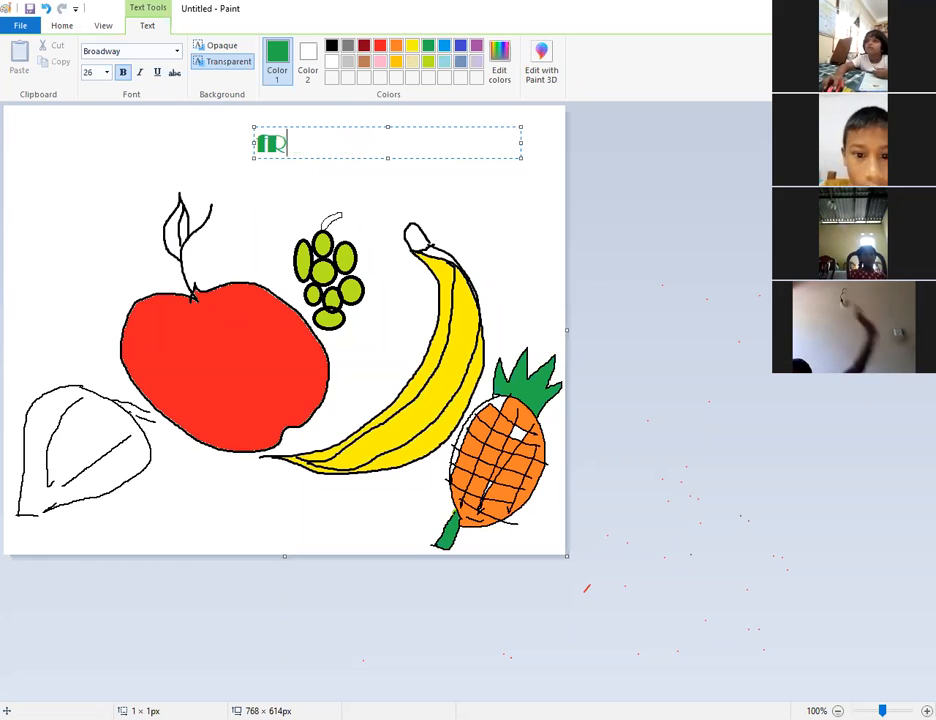
pyautogui.press('BackSpace')
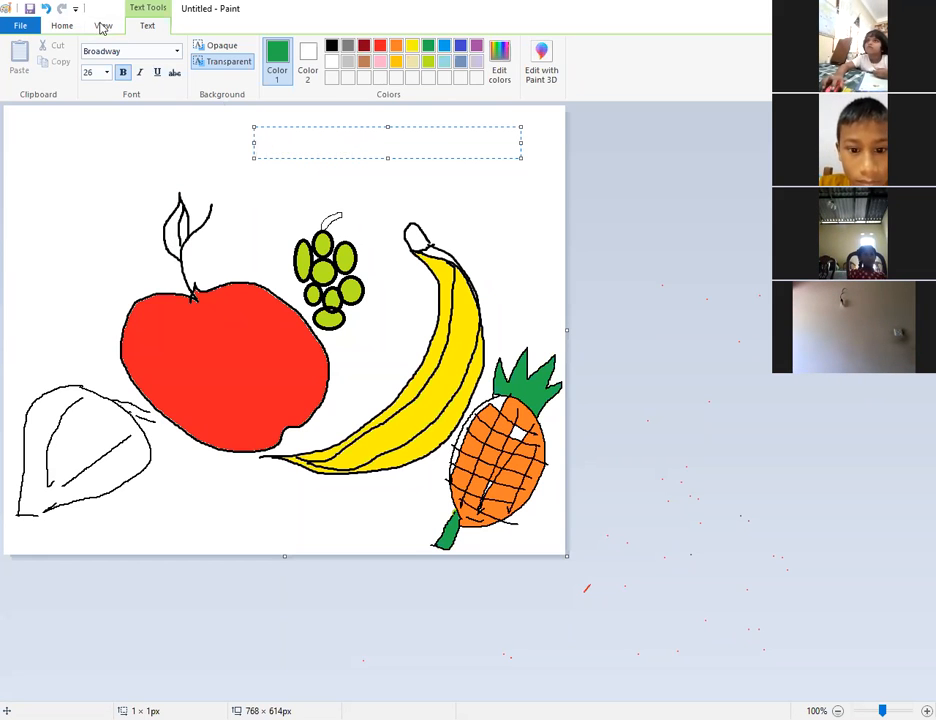
# Switch the font to Arial Rounded MT Bold and type 'Fruits -', correcting typos.
pyautogui.click(177, 51)
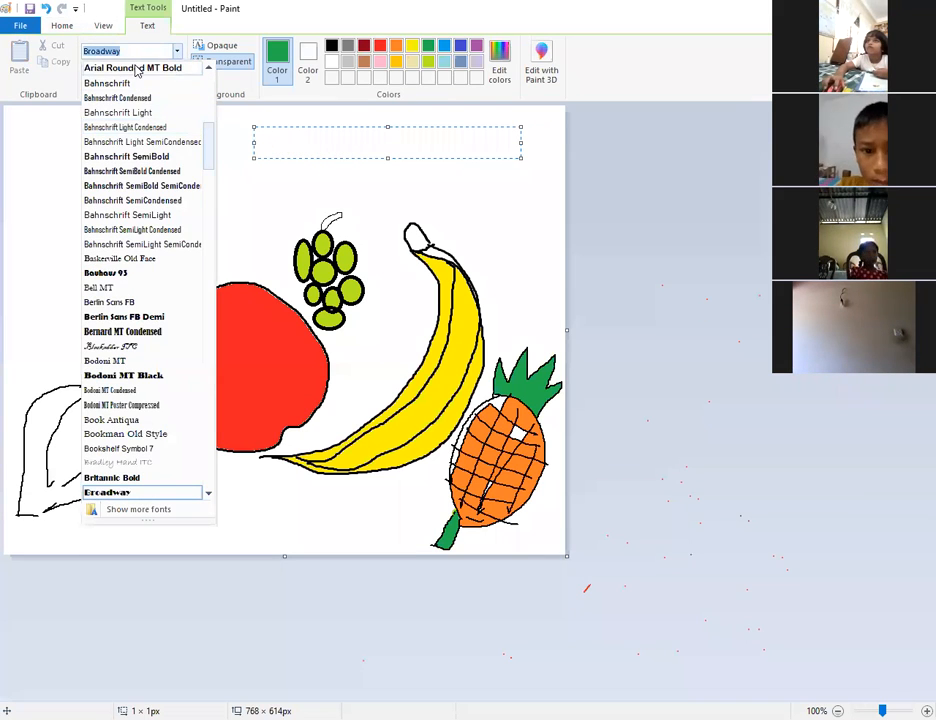
pyautogui.click(137, 68)
pyautogui.write('Frui')
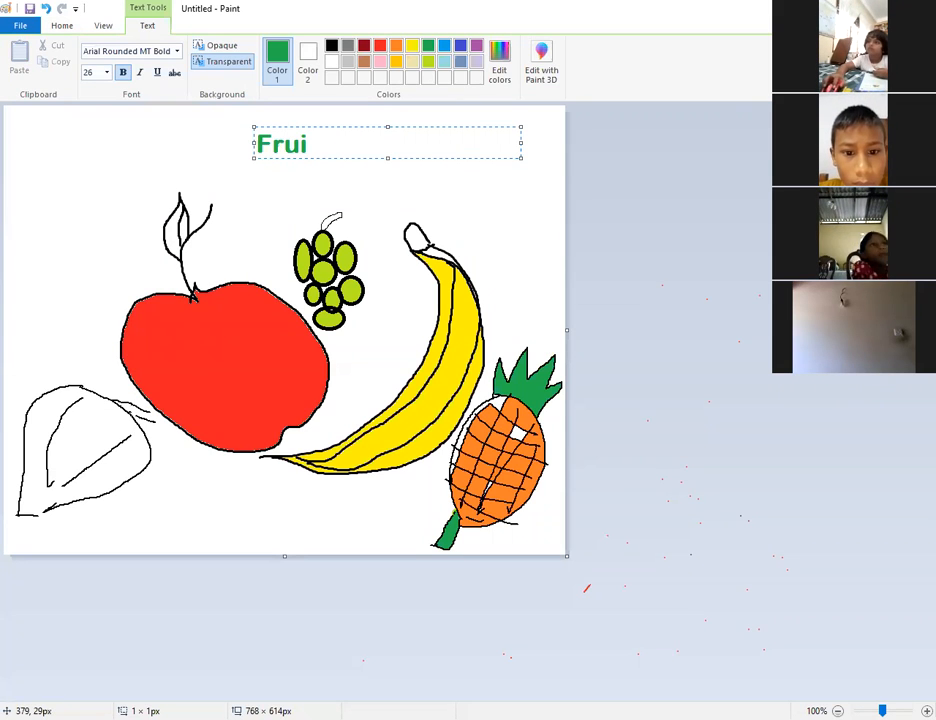
pyautogui.press('BackSpace')
pyautogui.press('BackSpace')
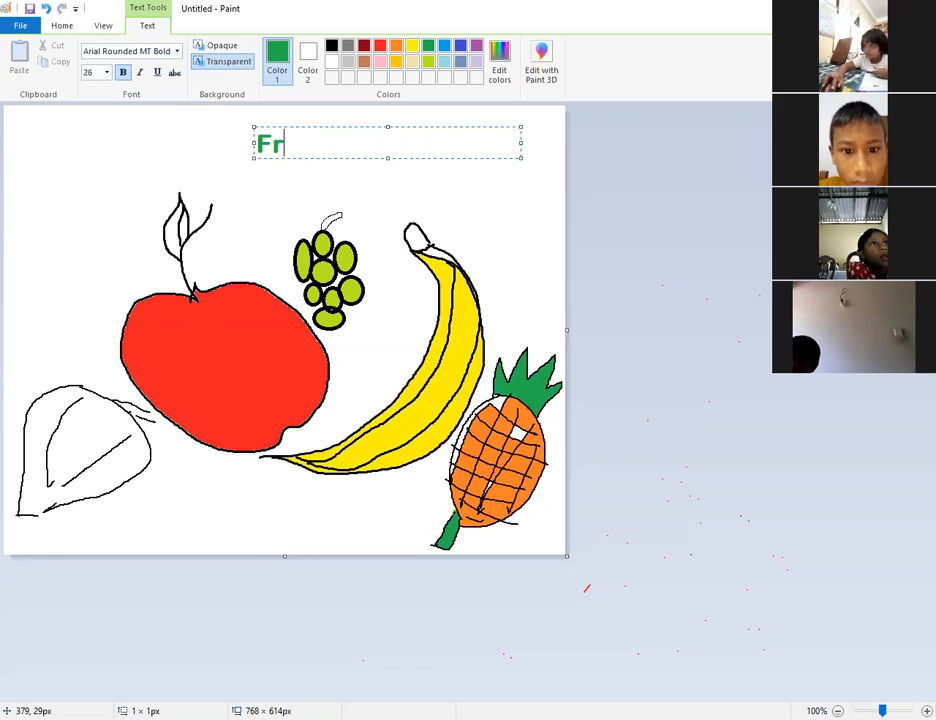
pyautogui.write('uis')
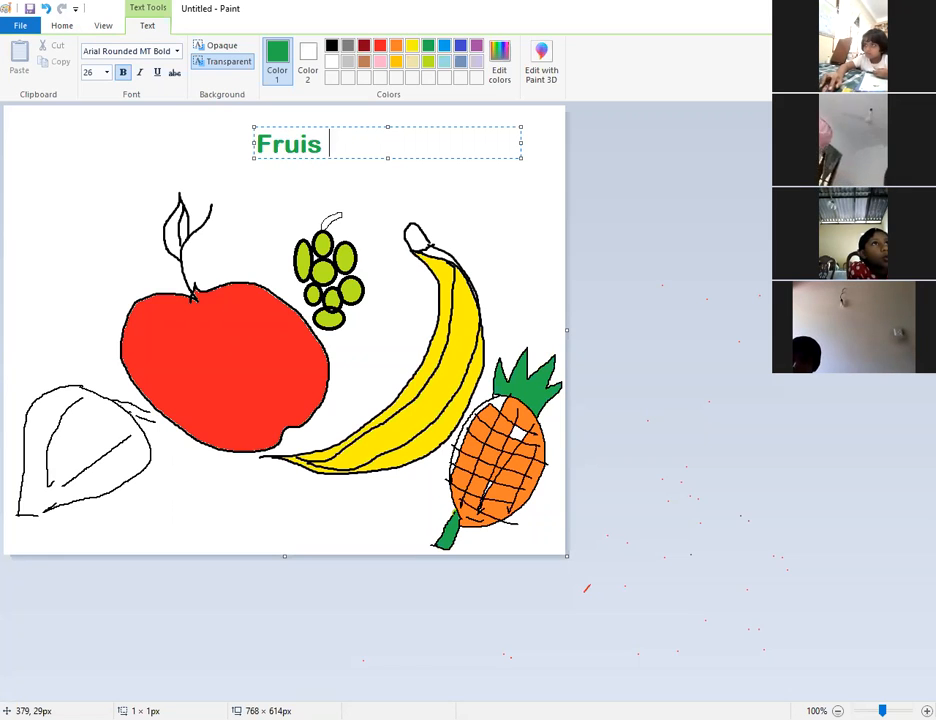
pyautogui.press('BackSpace')
pyautogui.write('y')
pyautogui.press('BackSpace')
pyautogui.write('ts ')
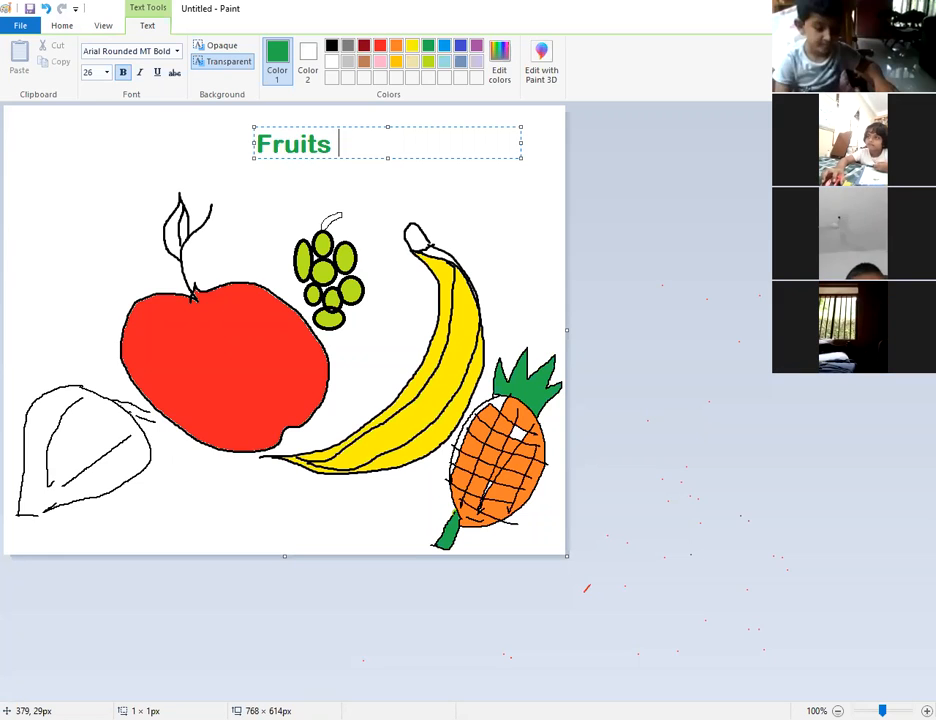
pyautogui.write('-')
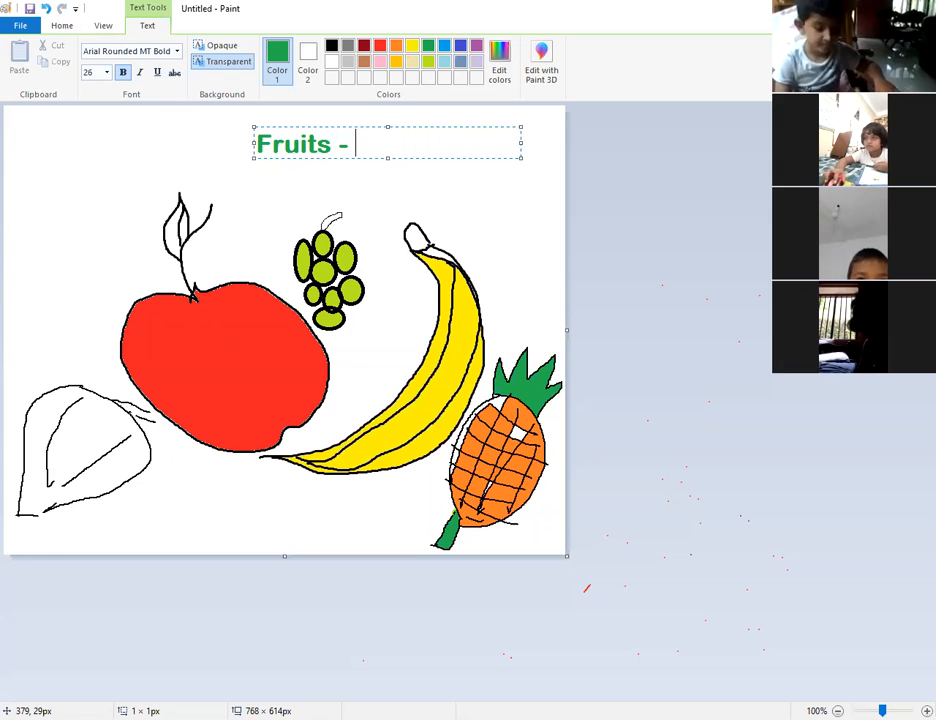
# Type the artist's name after the dash, backspacing over mistyped letters.
pyautogui.write('Susse')
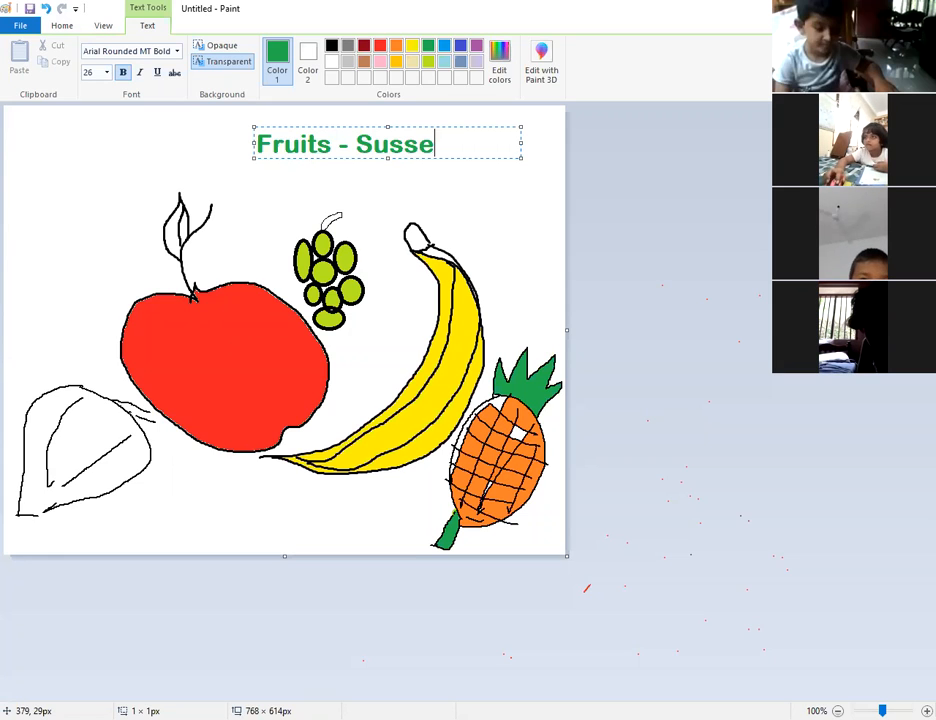
pyautogui.write('x AMB')
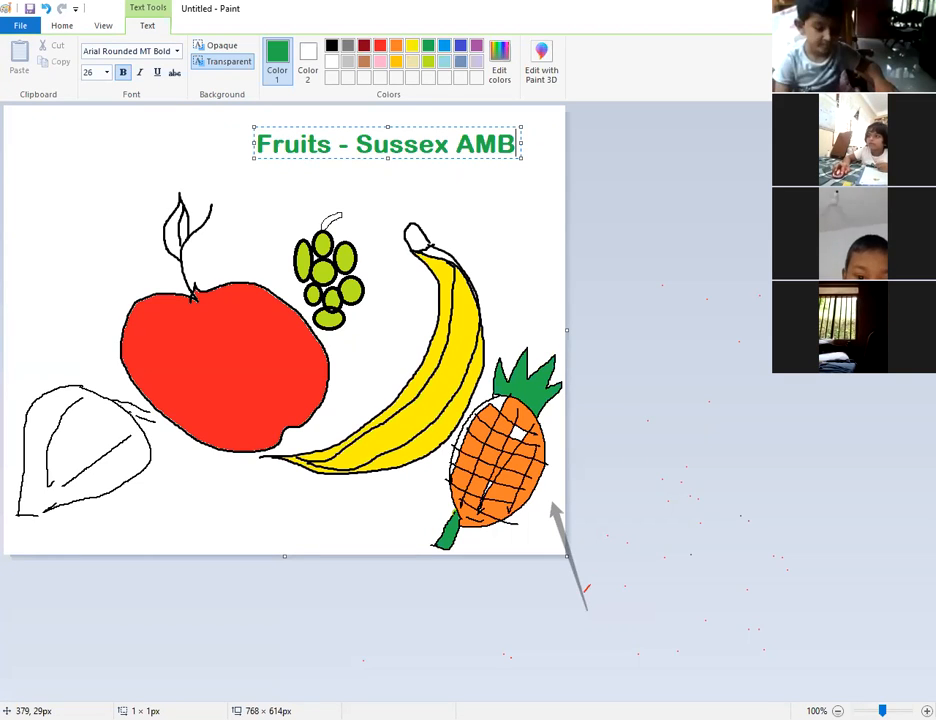
pyautogui.press('BackSpace')
pyautogui.press('BackSpace')
pyautogui.press('BackSpace')
pyautogui.press('BackSpace')
pyautogui.press('BackSpace')
pyautogui.press('BackSpace')
pyautogui.press('BackSpace')
pyautogui.press('BackSpace')
pyautogui.press('BackSpace')
pyautogui.press('BackSpace')
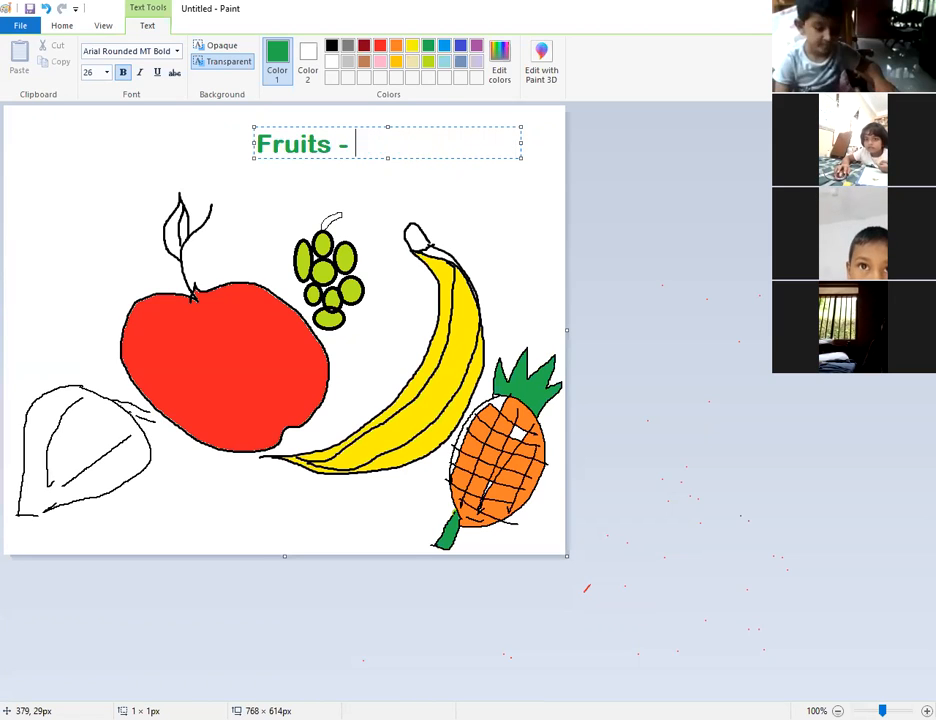
pyautogui.write('Jab')
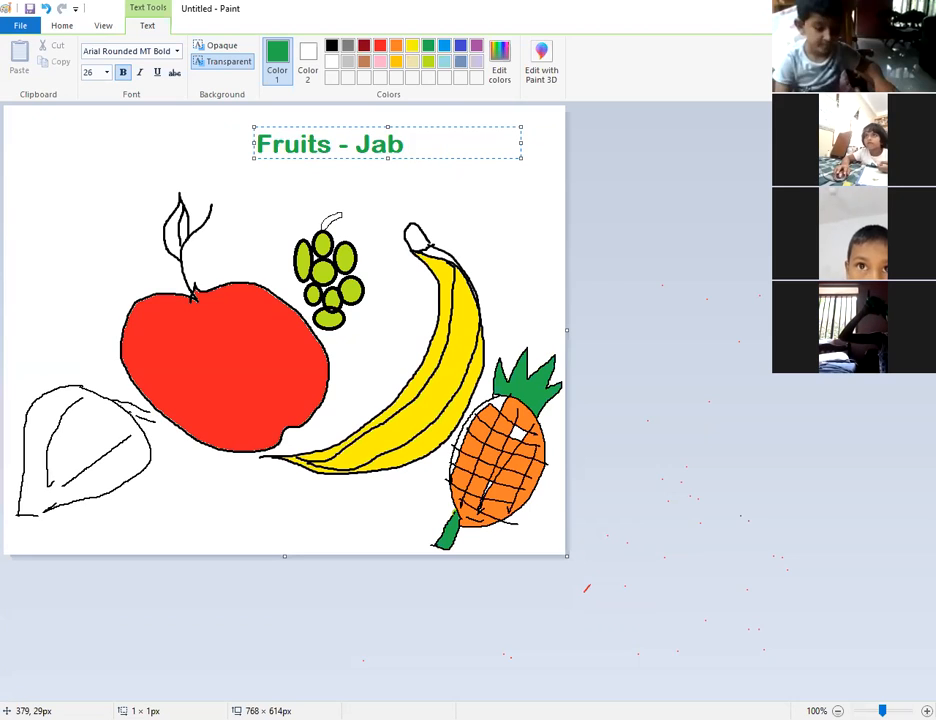
pyautogui.press('BackSpace')
pyautogui.write('nuda')
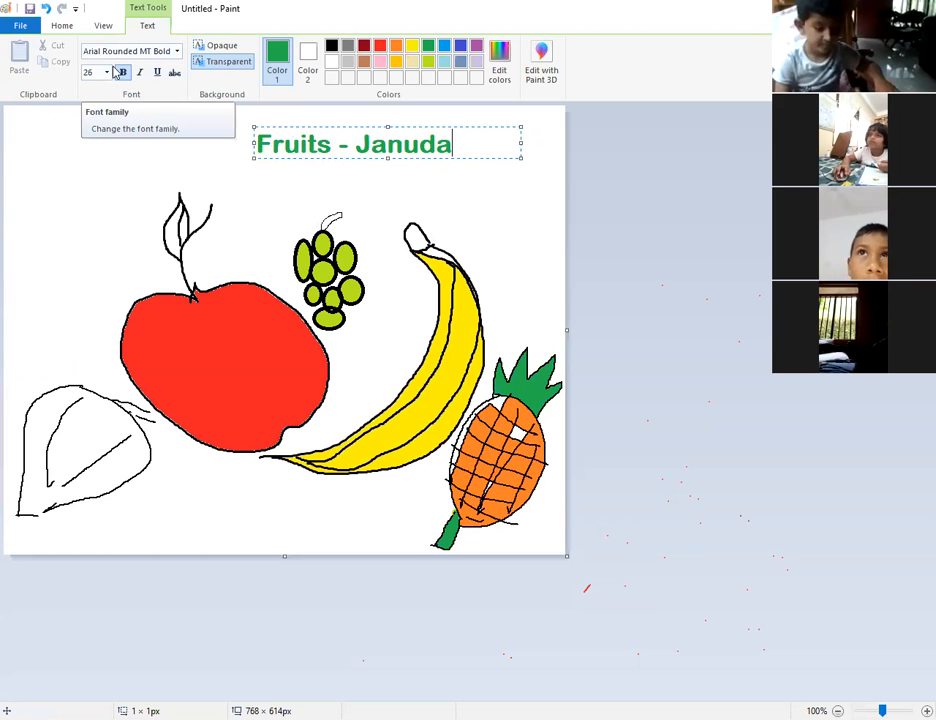
# Select the whole title, change its colour to orange, and commit it above the fruit.
pyautogui.moveTo(478, 150); pyautogui.dragTo(343, 80)
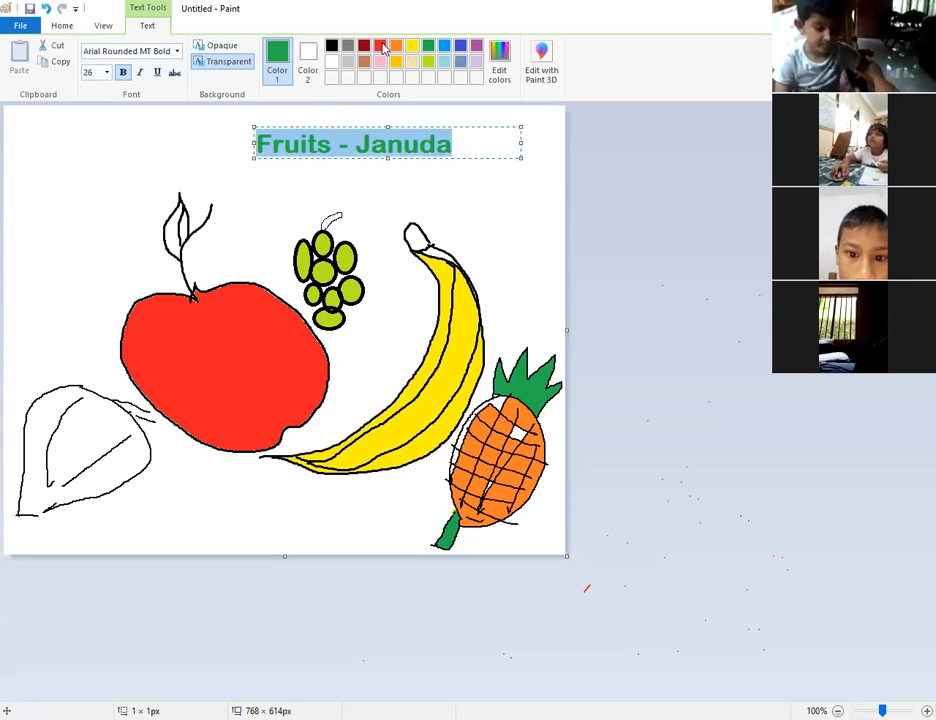
pyautogui.click(380, 45)
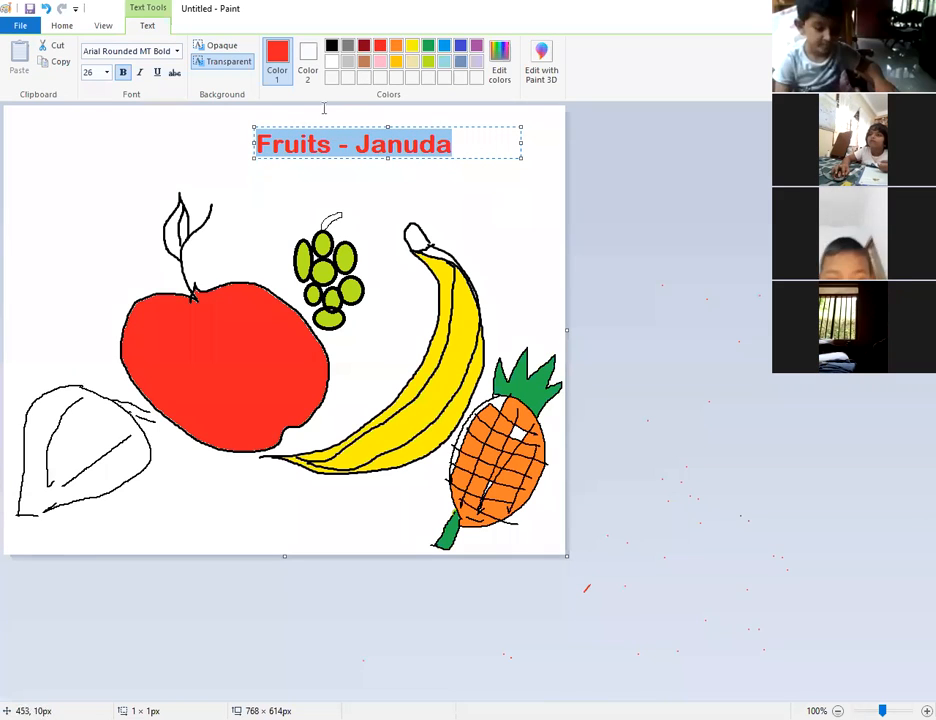
pyautogui.click(445, 57)
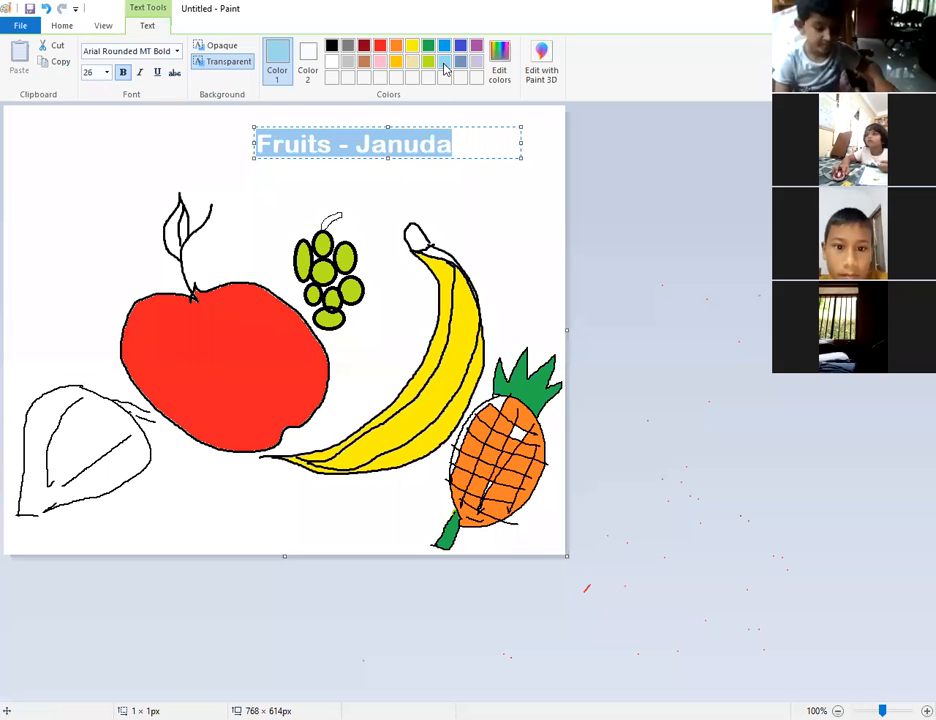
pyautogui.click(396, 46)
pyautogui.click(478, 200)
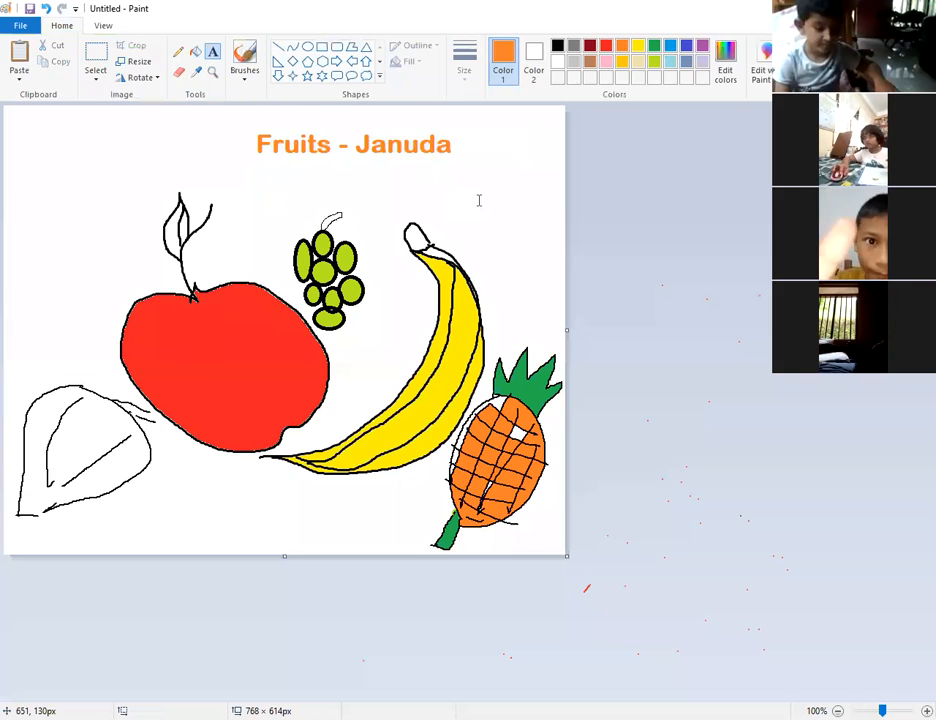